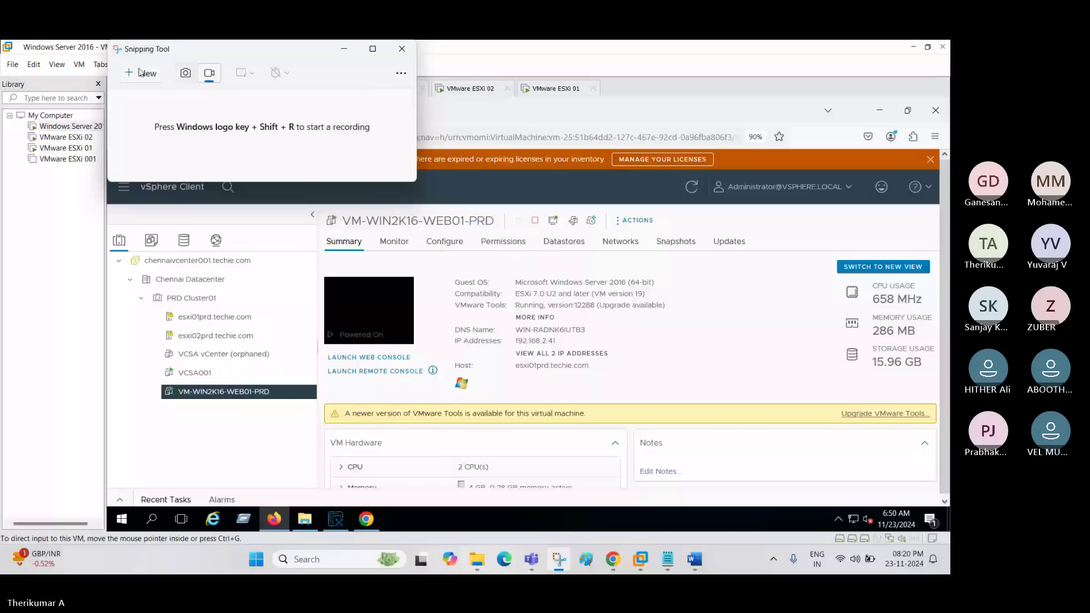
# Show the Windows Server 2016 machine full screen and examine SCSI controller 0 in the settings of VM-WIN2K16-WEB01-PRD
pyautogui.click(650, 318)
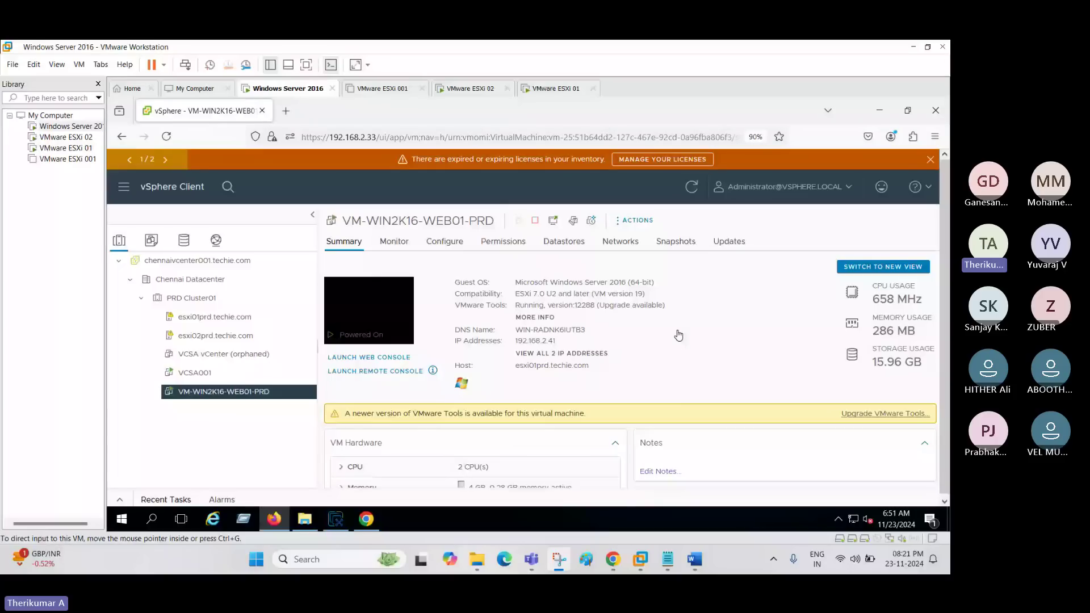
pyautogui.hotkey('ctrl', 'alt', 'Return')
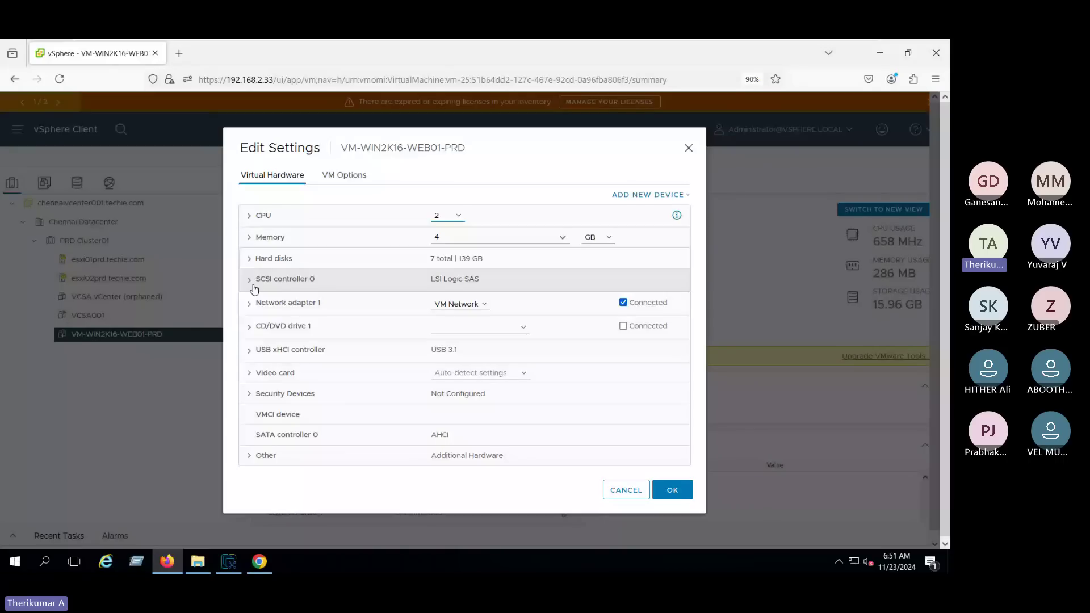
pyautogui.click(254, 287)
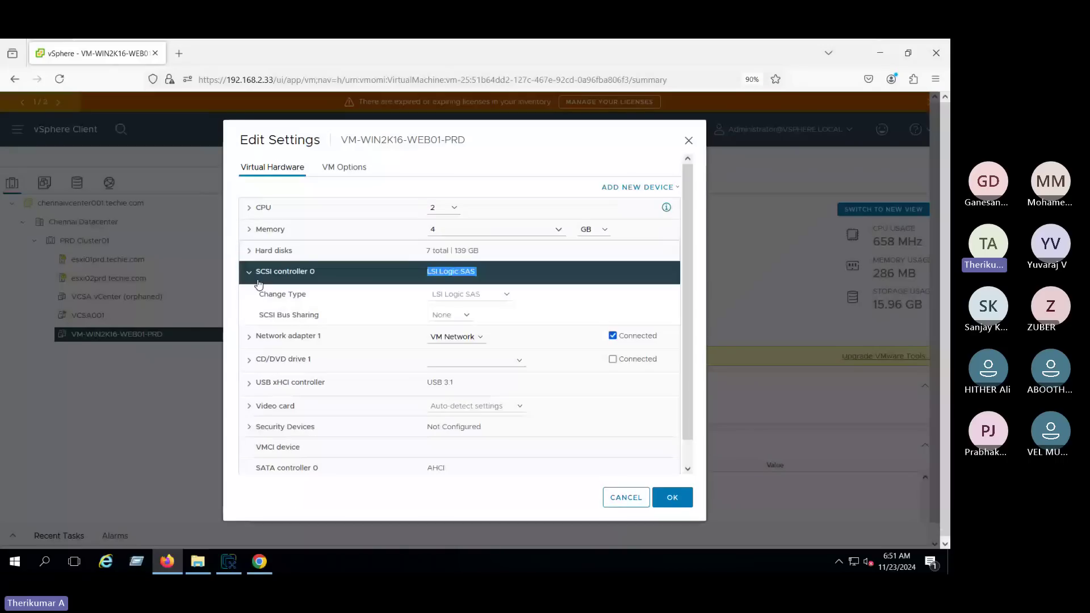
pyautogui.click(248, 280)
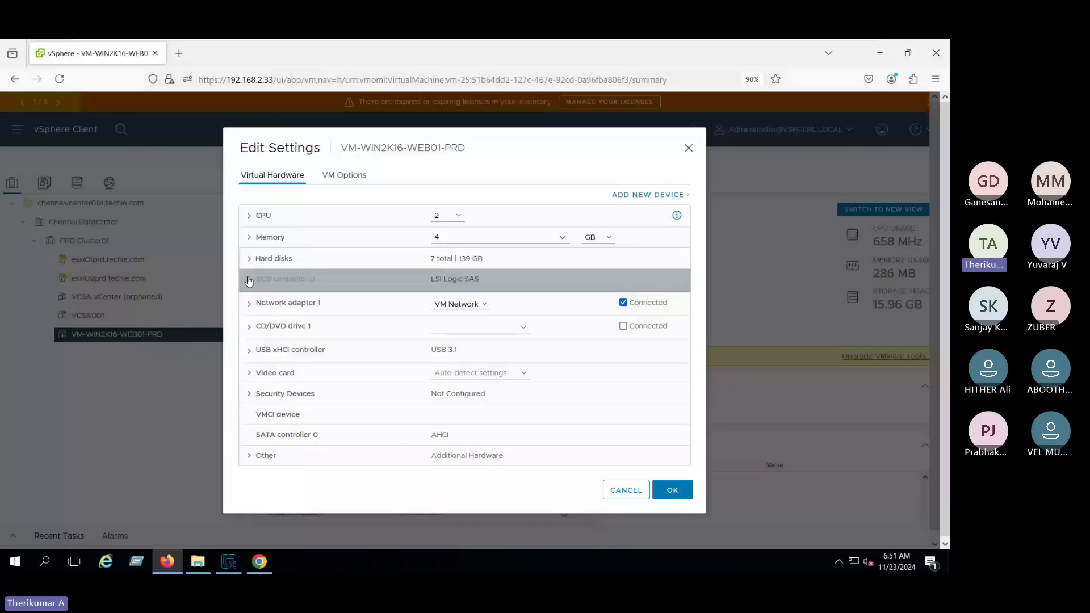
pyautogui.click(249, 280)
pyautogui.tripleClick(284, 296)
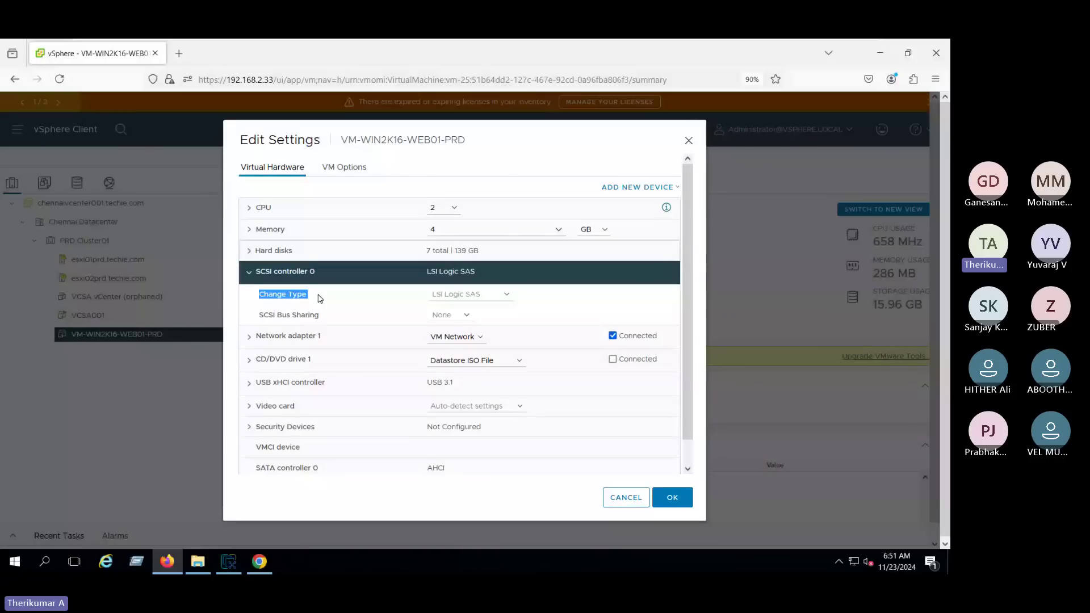
pyautogui.click(250, 277)
pyautogui.click(250, 276)
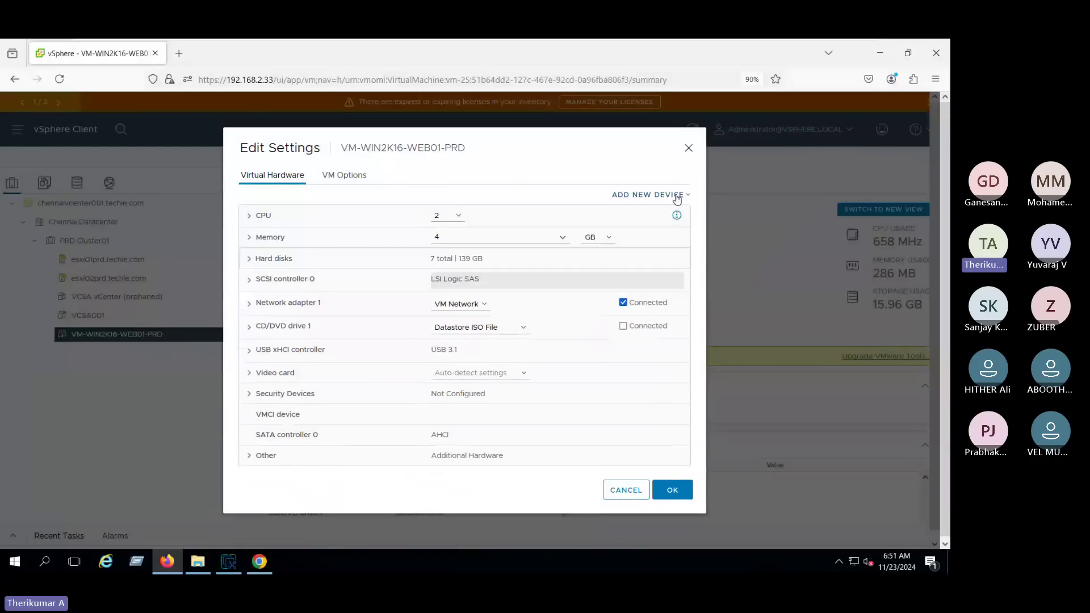
# Add a new SCSI controller to VM-WIN2K16-WEB01-PRD and show the controller types available for it
pyautogui.click(677, 196)
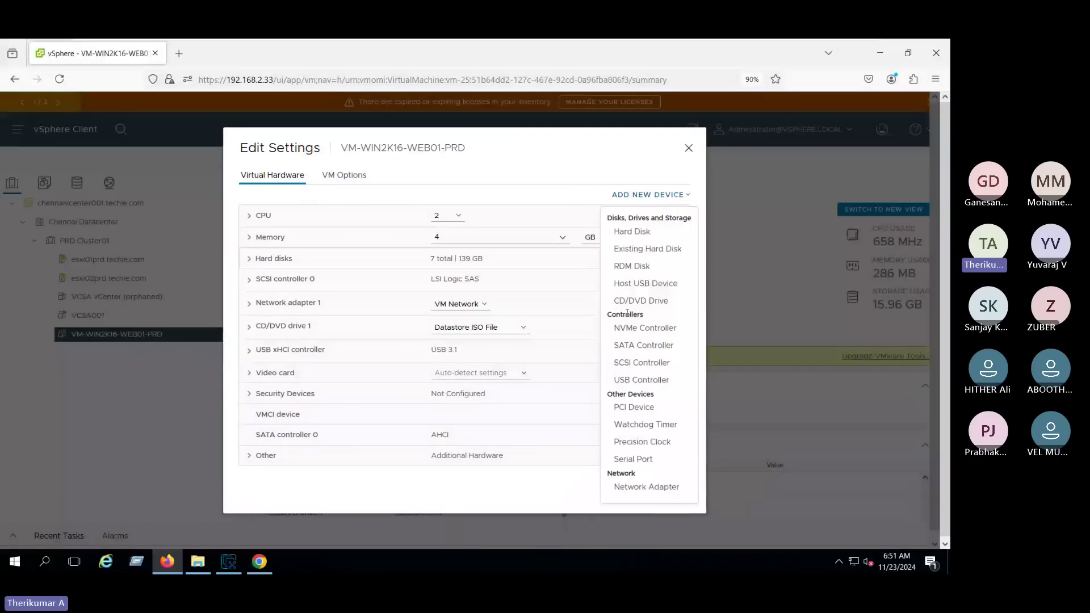
pyautogui.click(653, 366)
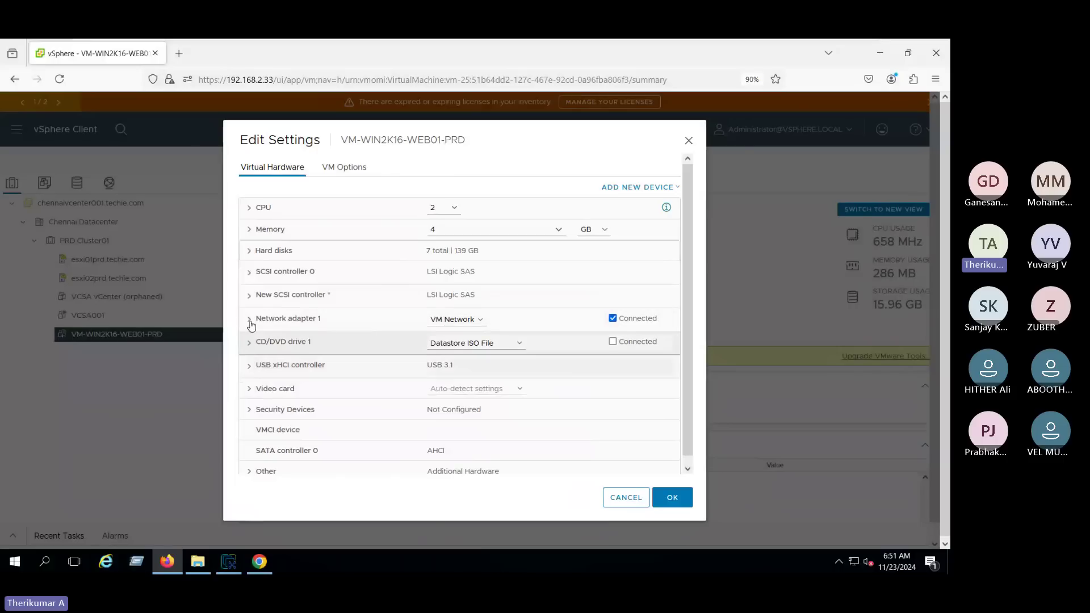
pyautogui.click(249, 296)
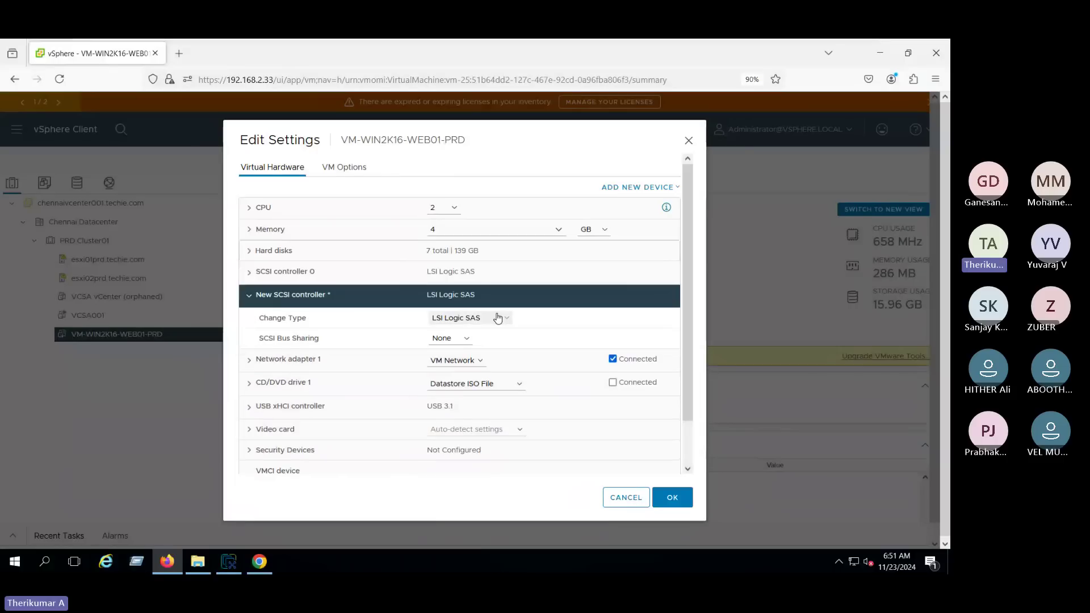
pyautogui.click(498, 318)
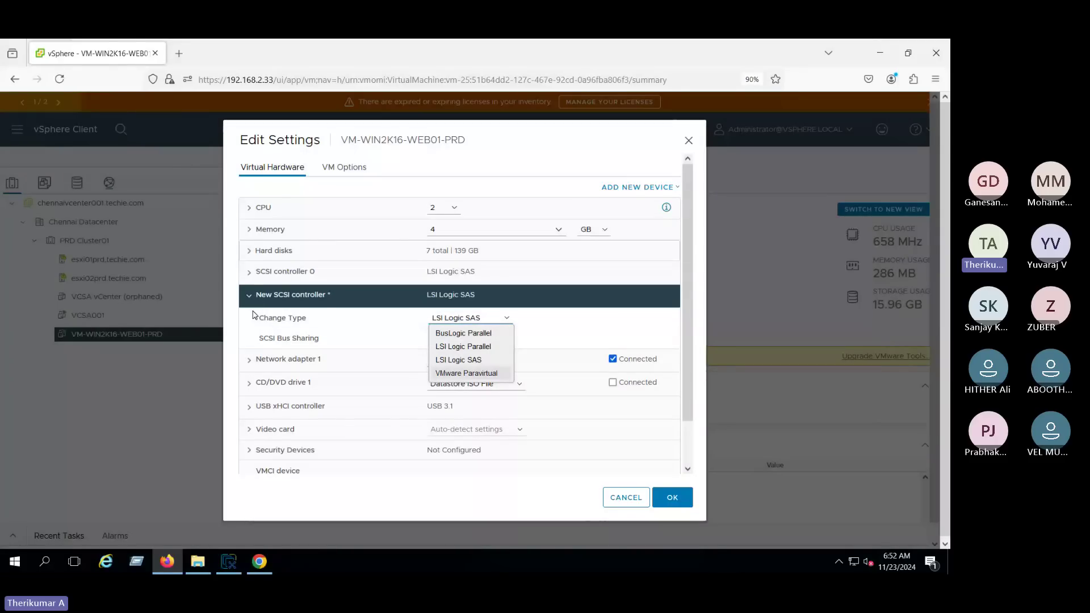
# Duplicate the vSphere Client browser tab, keeping the original tab with the virtual machine settings open
pyautogui.click(69, 60)
pyautogui.rightClick(68, 60)
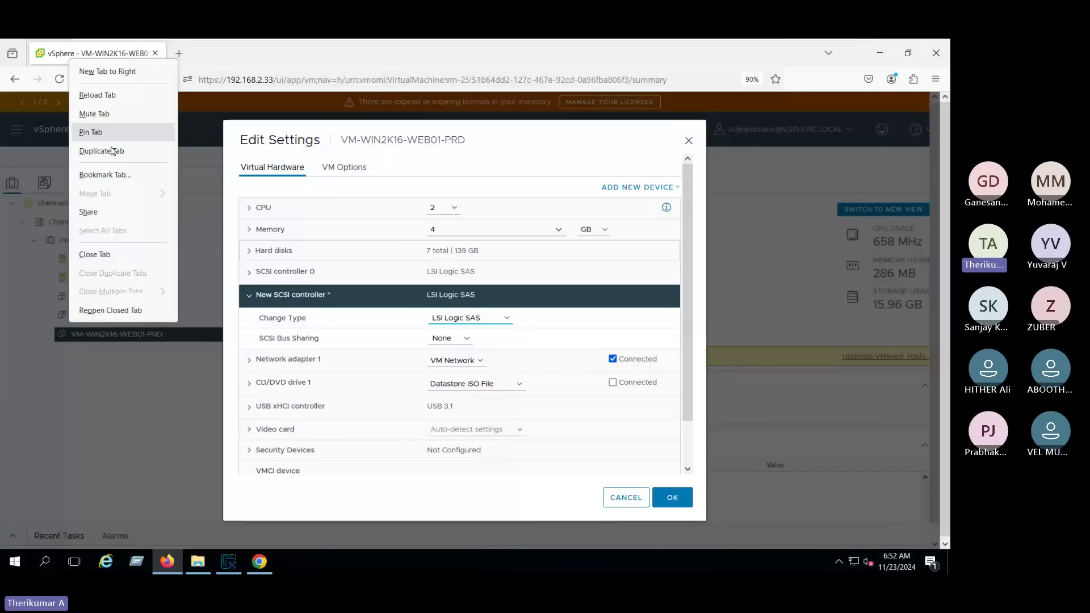
pyautogui.click(151, 164)
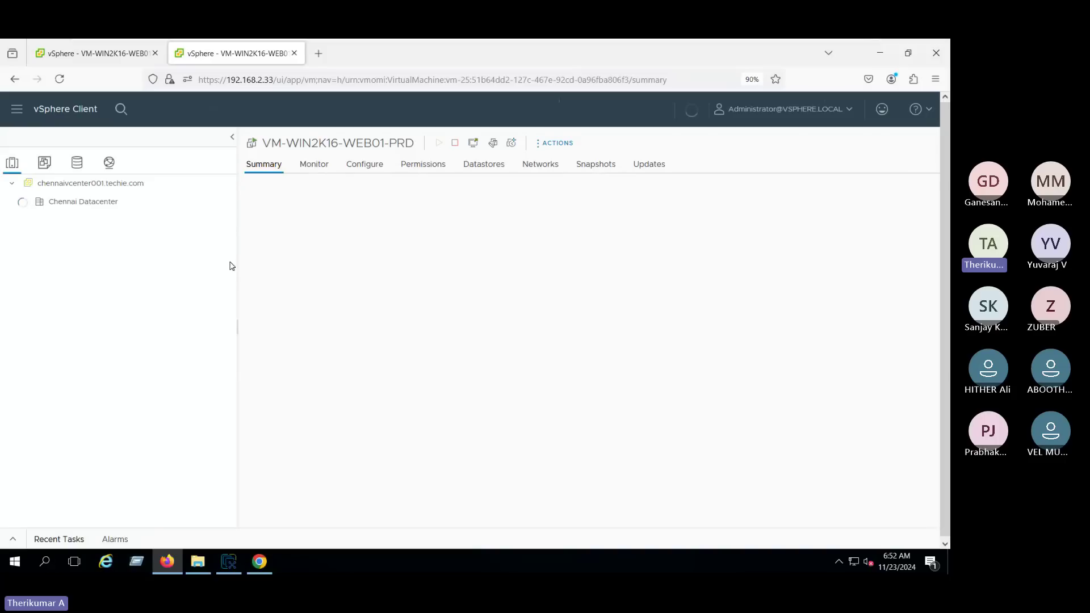
pyautogui.click(91, 51)
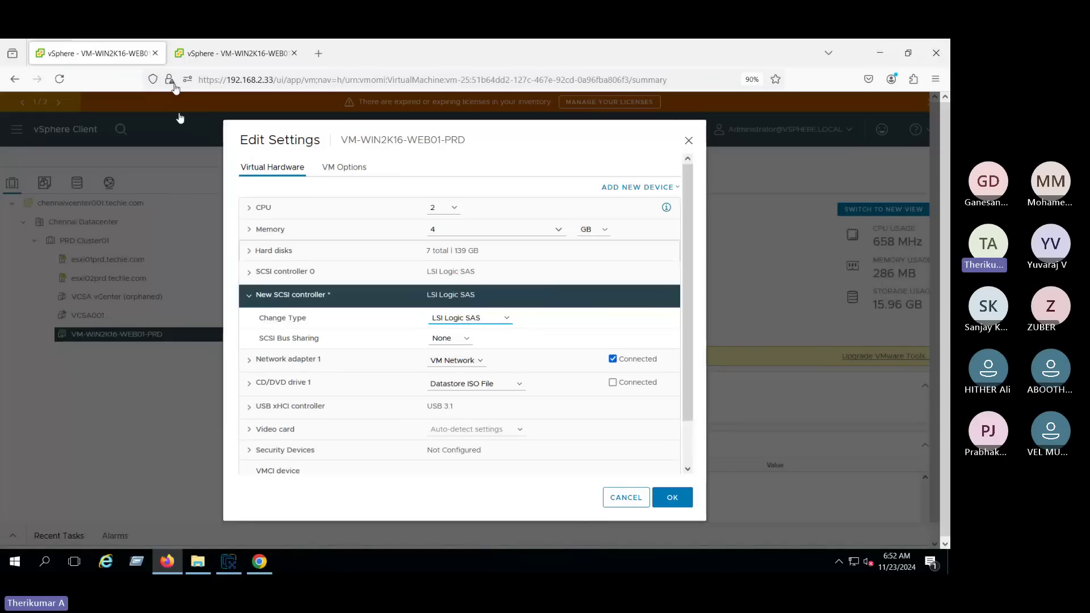
pyautogui.click(218, 51)
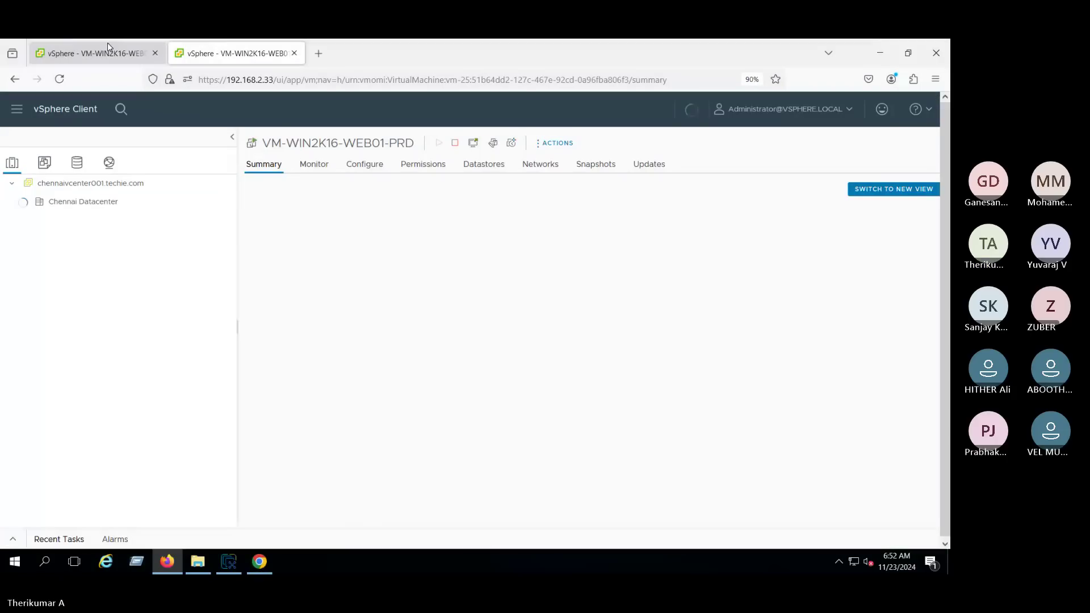
pyautogui.moveTo(107, 42)
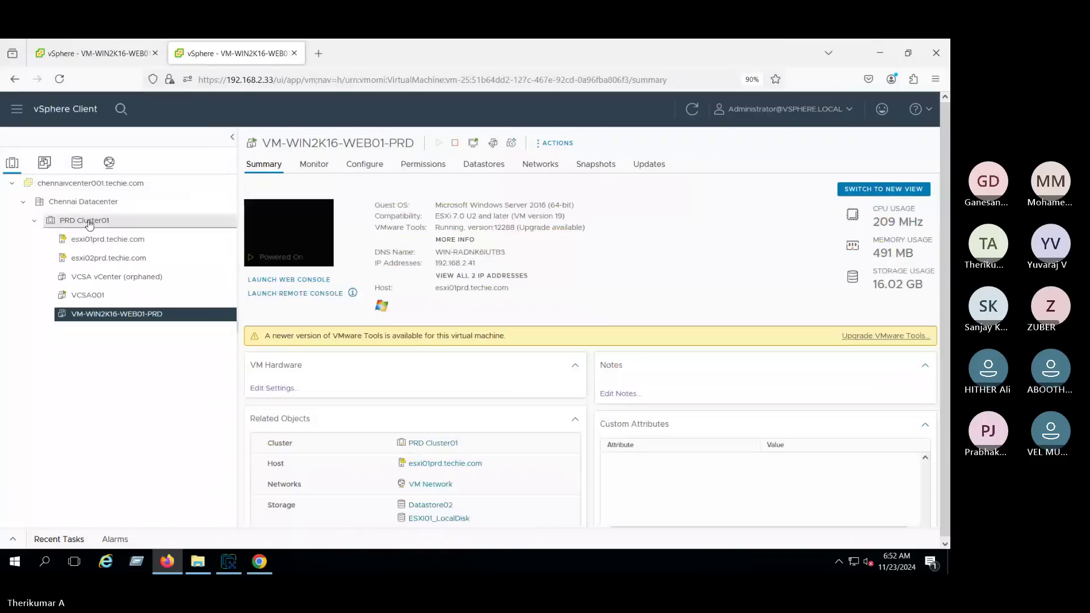
# Start creating a new virtual machine in PRD Cluster01, named Test VM and located in Chennai Datacenter
pyautogui.click(89, 222)
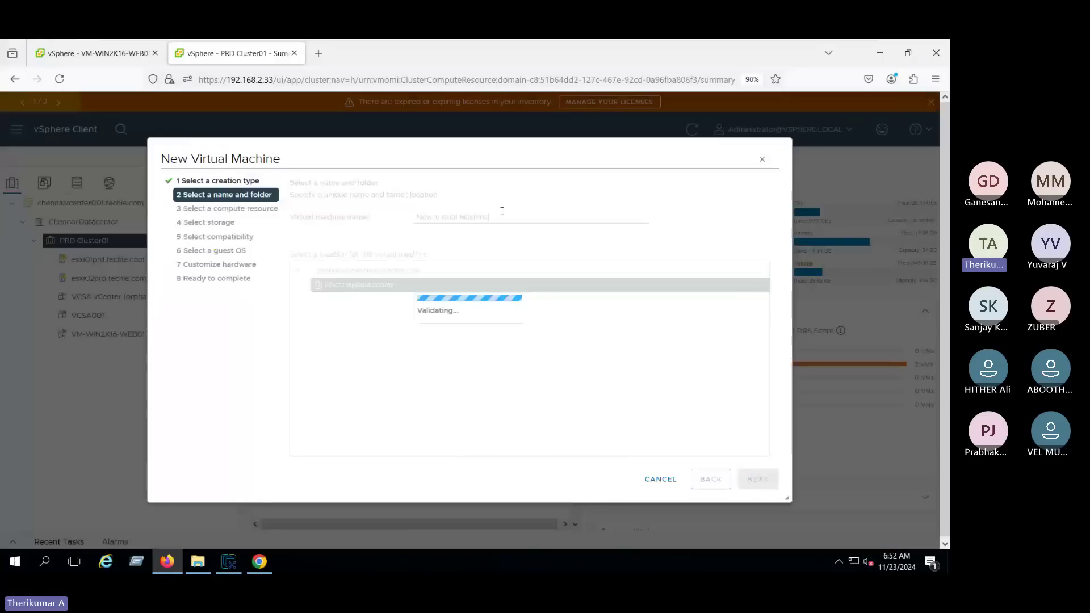
pyautogui.tripleClick(456, 217)
pyautogui.write('TEst')
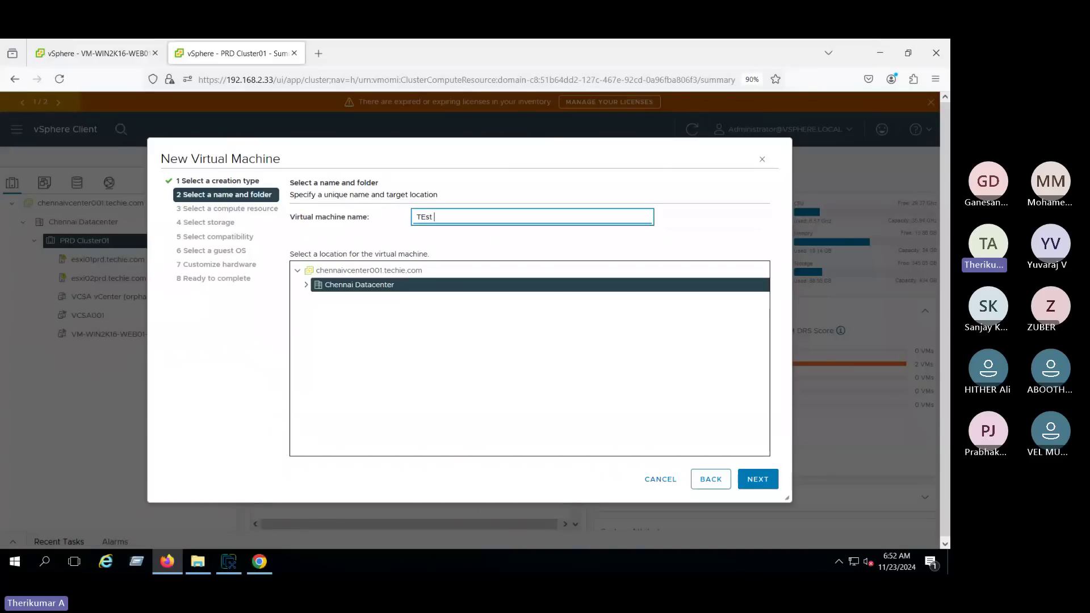
pyautogui.press('BackSpace')
pyautogui.press('BackSpace')
pyautogui.press('BackSpace')
pyautogui.write('est VM')
pyautogui.click(760, 479)
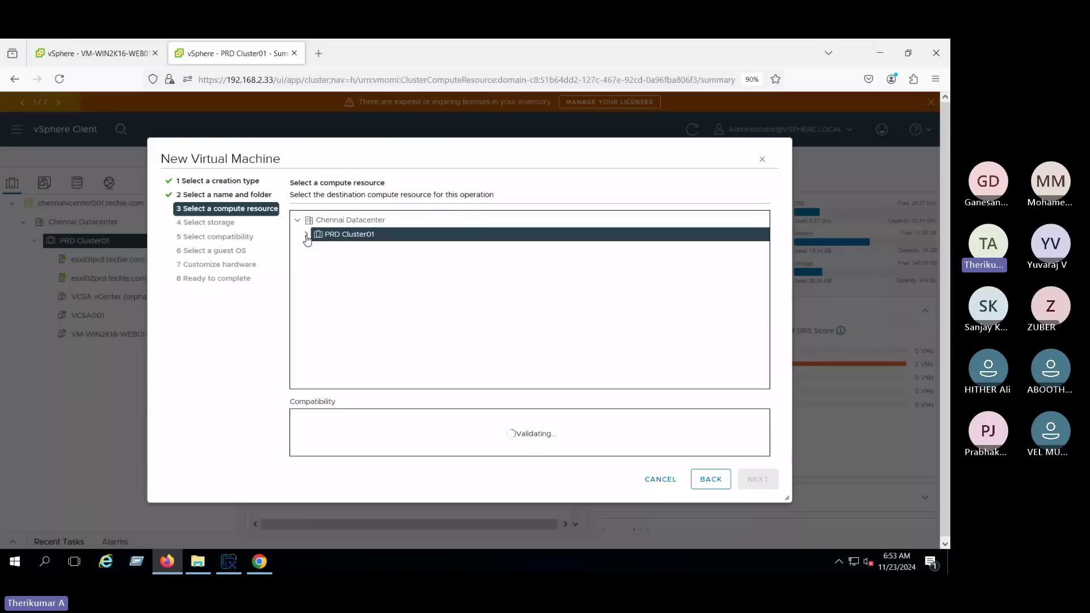
# Choose host esxi02prd.techie.com as the compute resource and Datastore02 as the storage for the new virtual machine
pyautogui.click(306, 234)
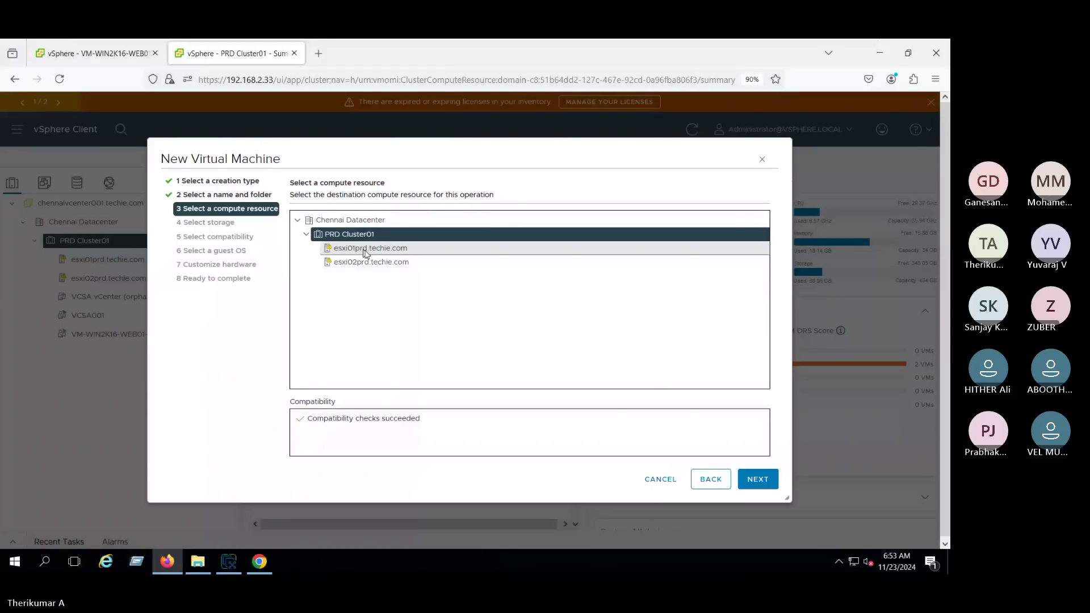
pyautogui.click(370, 261)
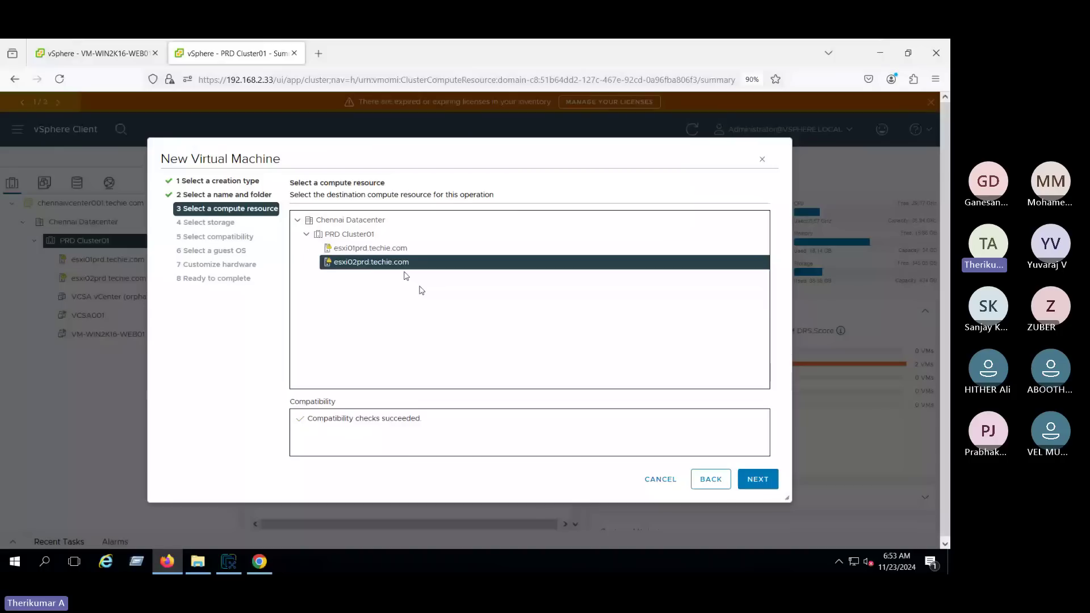
pyautogui.click(744, 479)
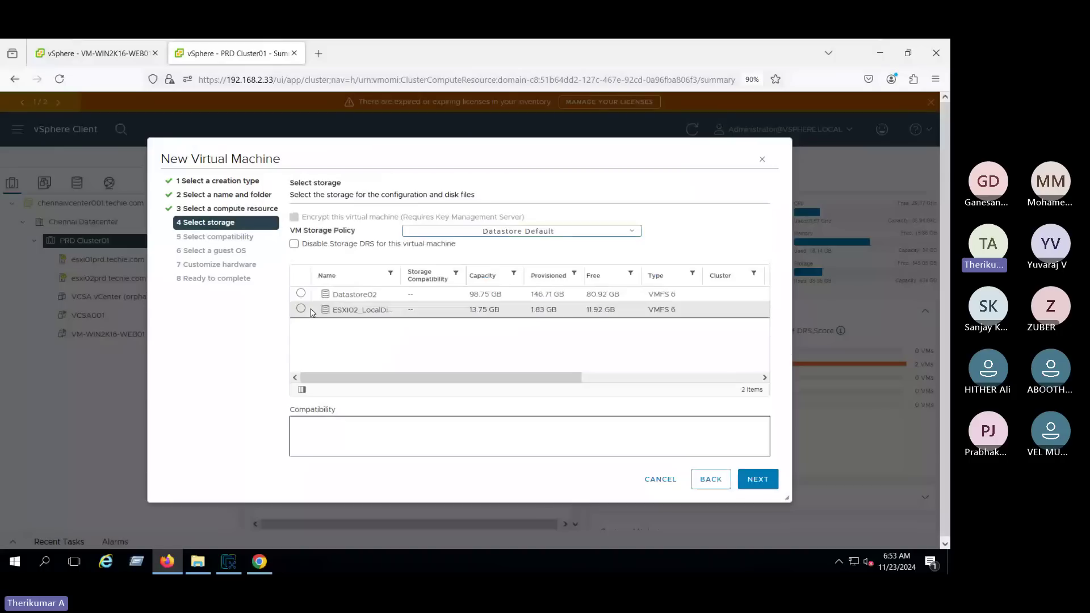
pyautogui.click(301, 293)
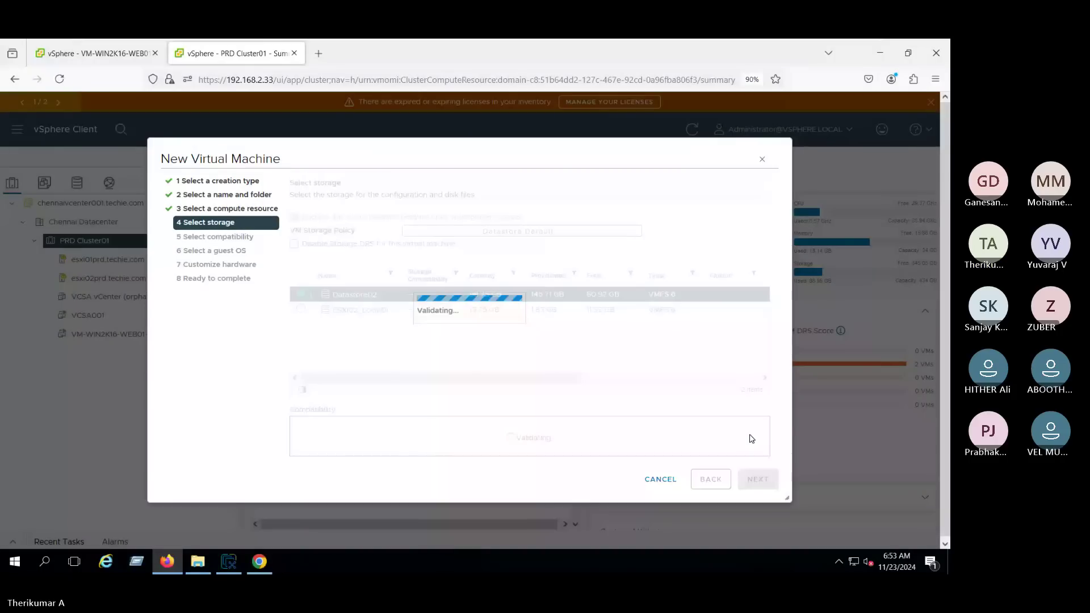
pyautogui.click(762, 482)
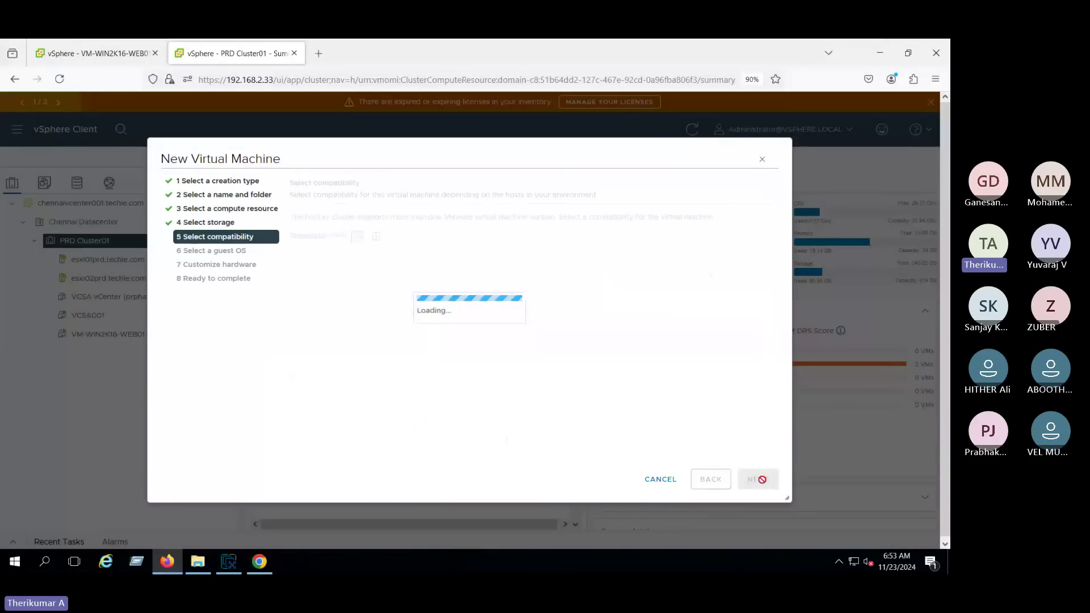
# Accept the default compatibility and set the guest OS version to Microsoft Windows Server 2003 (32-bit)
pyautogui.click(754, 480)
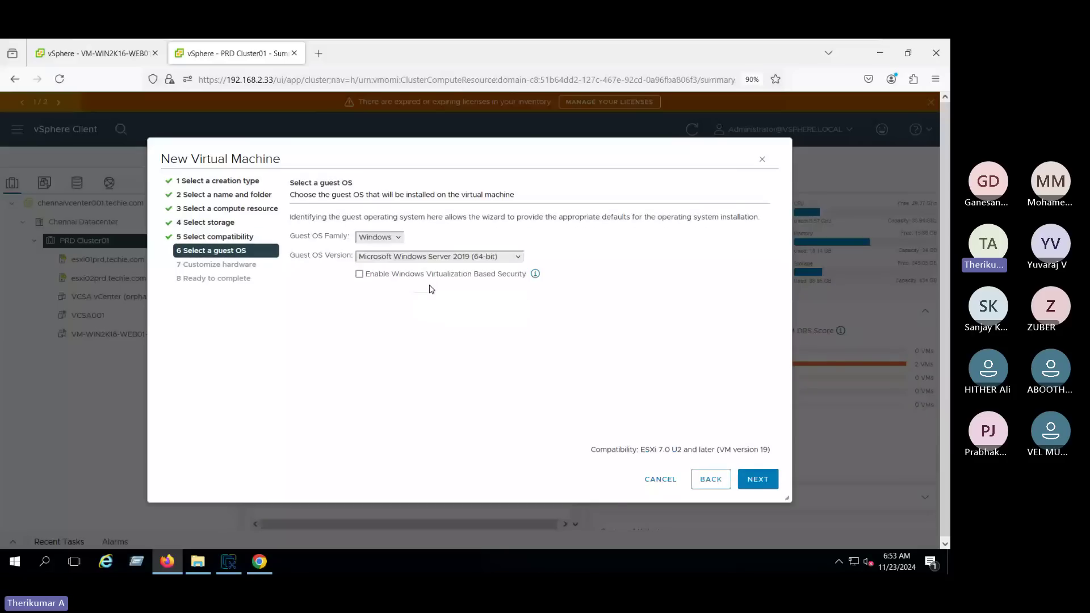
pyautogui.click(450, 257)
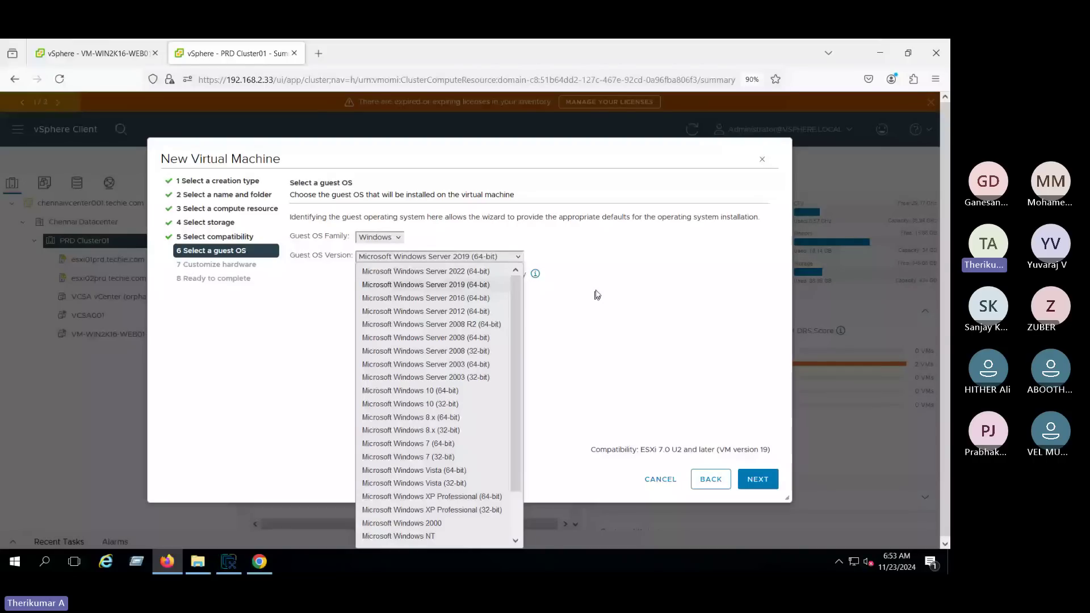
pyautogui.click(417, 385)
pyautogui.click(757, 480)
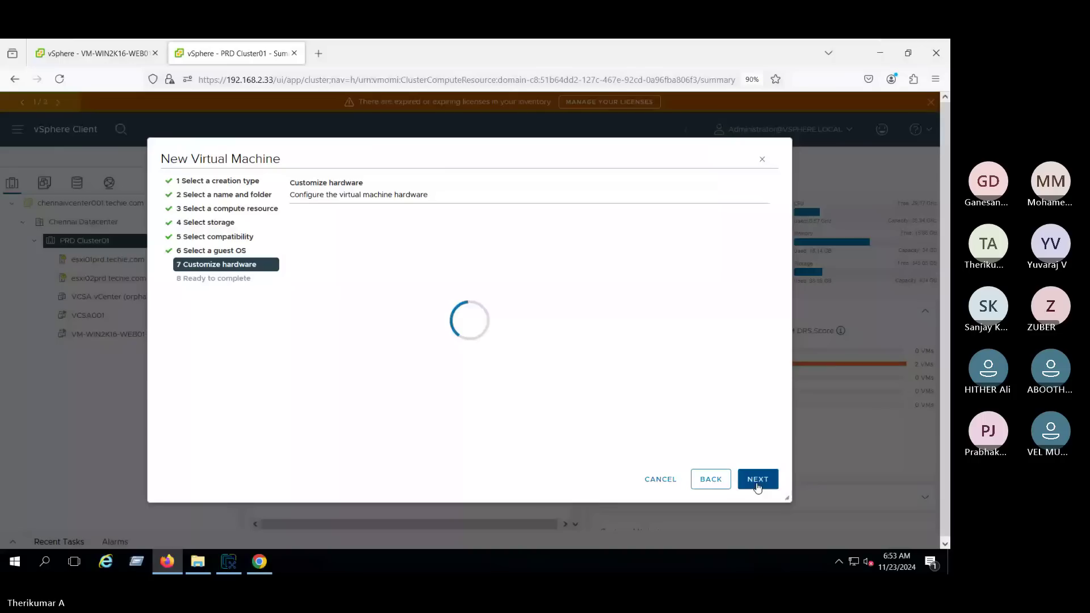
# Examine the default type and bus sharing of the new SCSI controller in the hardware customization
pyautogui.moveTo(312, 343); pyautogui.dragTo(401, 338)
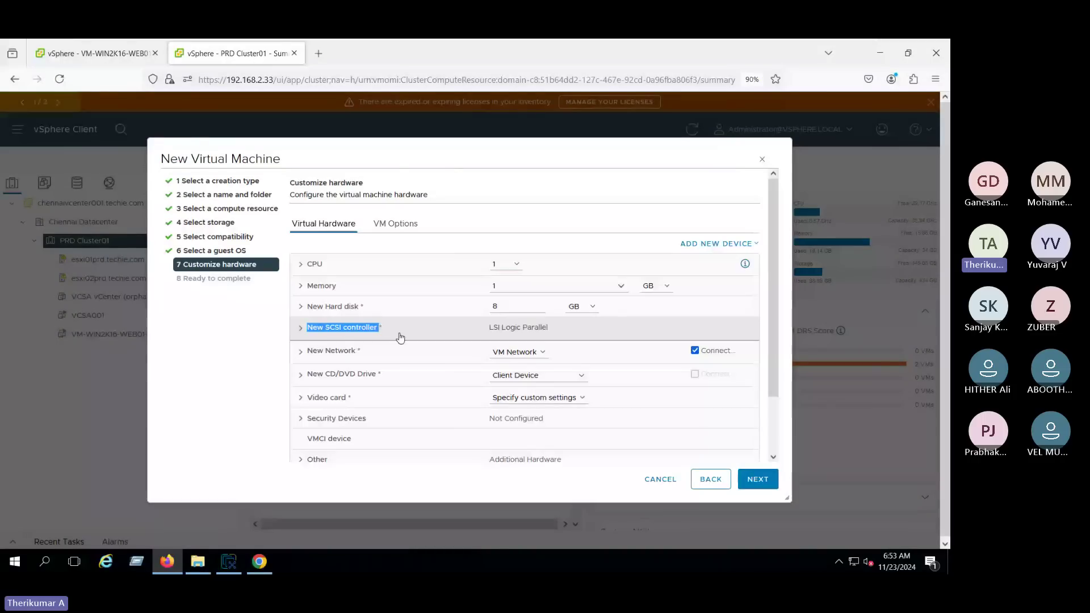
pyautogui.click(297, 335)
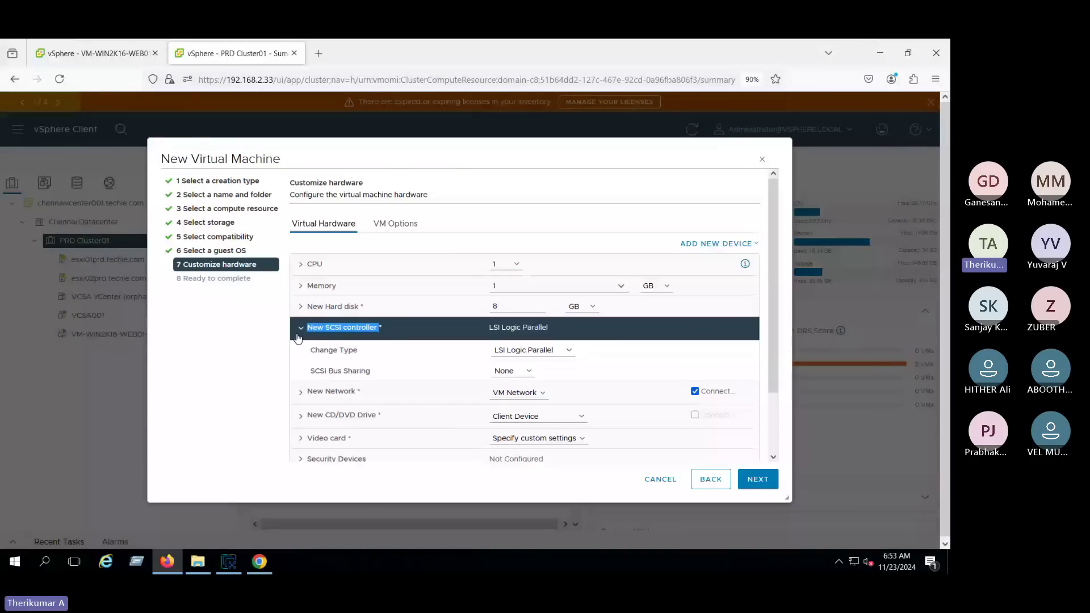
pyautogui.click(493, 332)
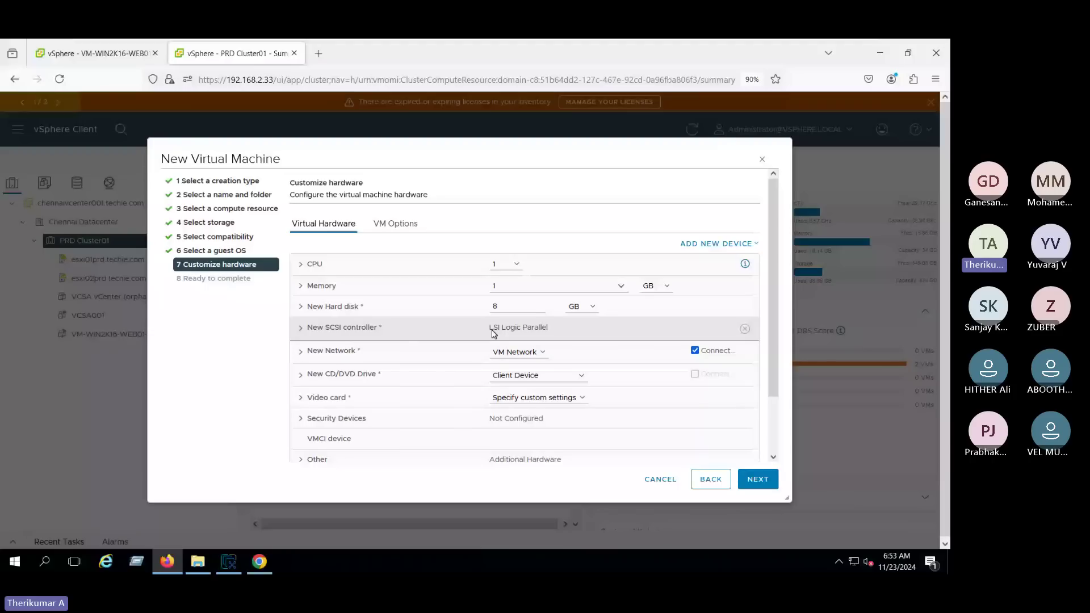
pyautogui.moveTo(493, 333); pyautogui.dragTo(557, 337)
pyautogui.click(558, 337)
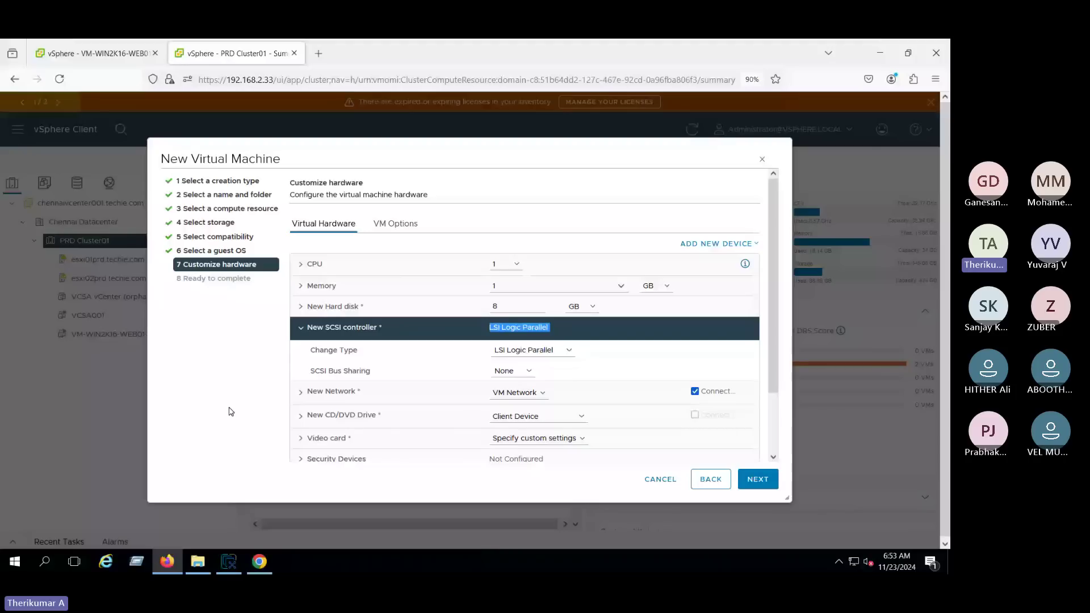
pyautogui.click(301, 328)
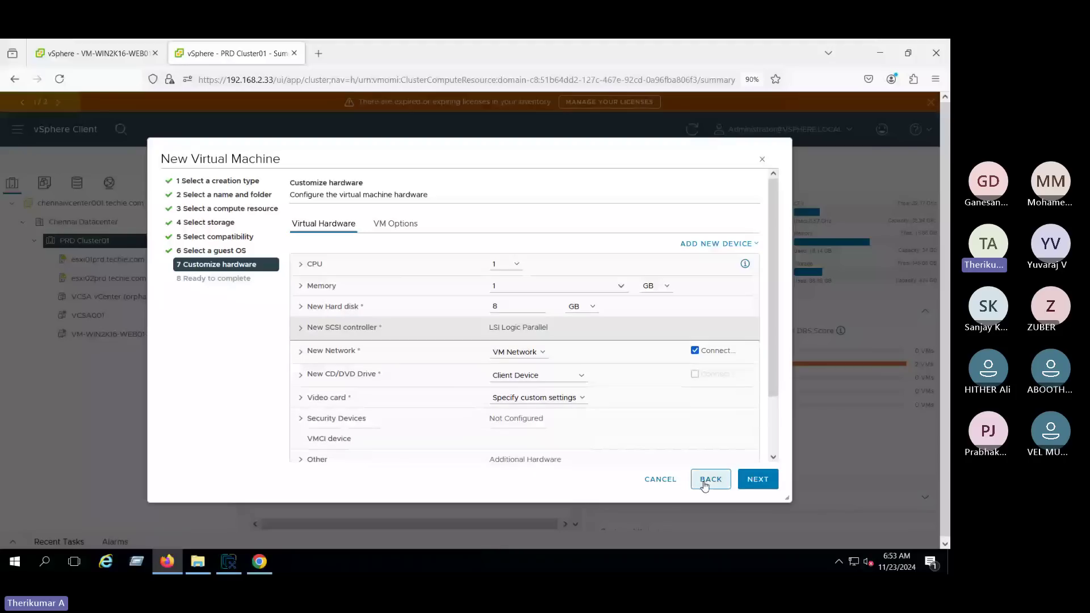
# Change the guest OS version to Microsoft Windows Server 2012 (64-bit) and examine the new SCSI controller's default type in the hardware customization
pyautogui.click(704, 483)
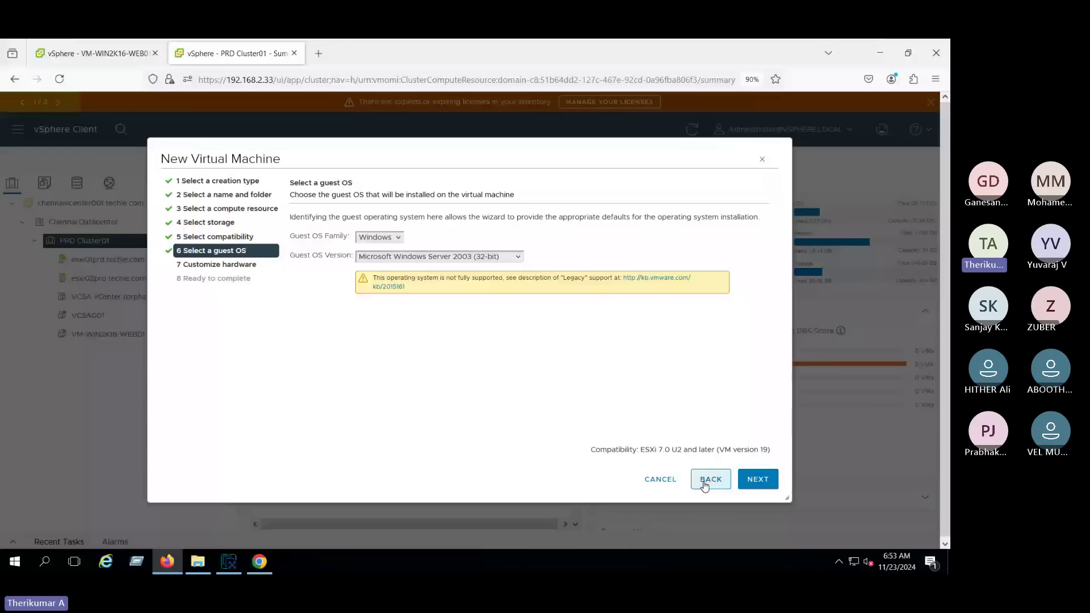
pyautogui.click(502, 256)
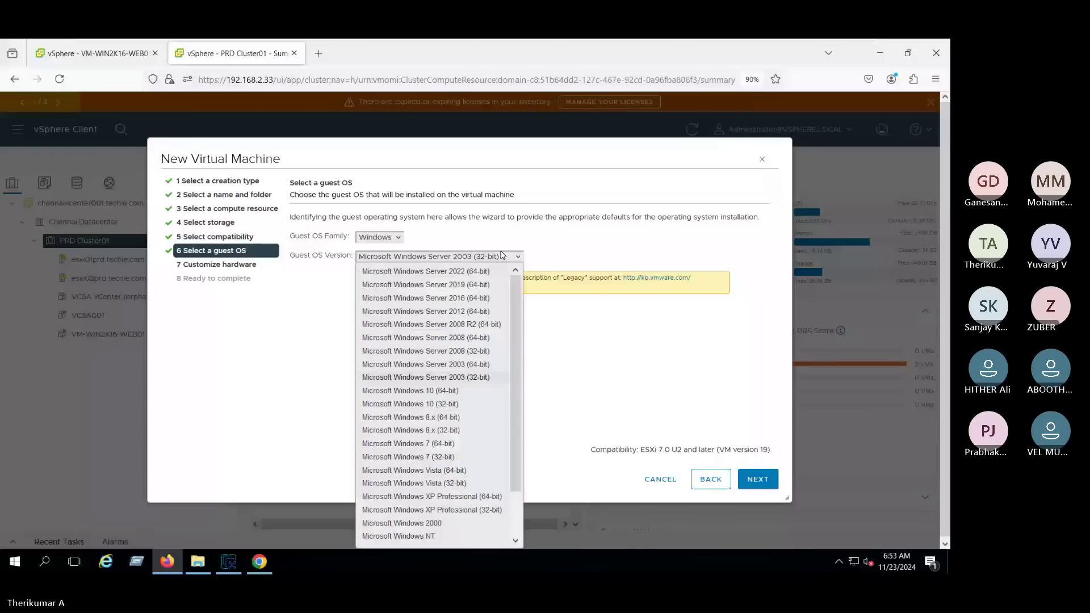
pyautogui.click(457, 337)
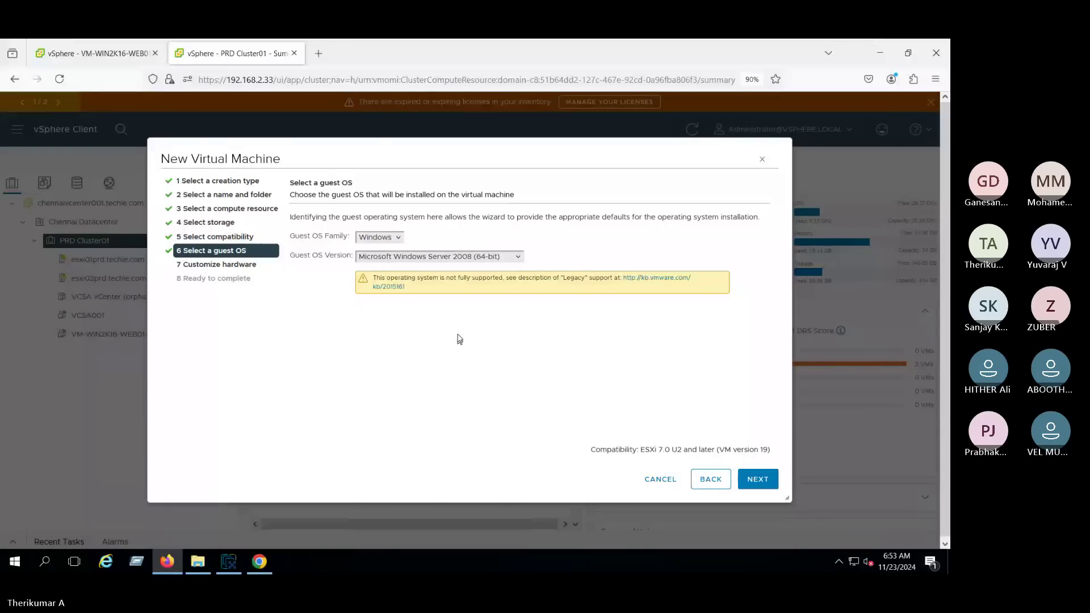
pyautogui.hotkey('alt', 'Down')
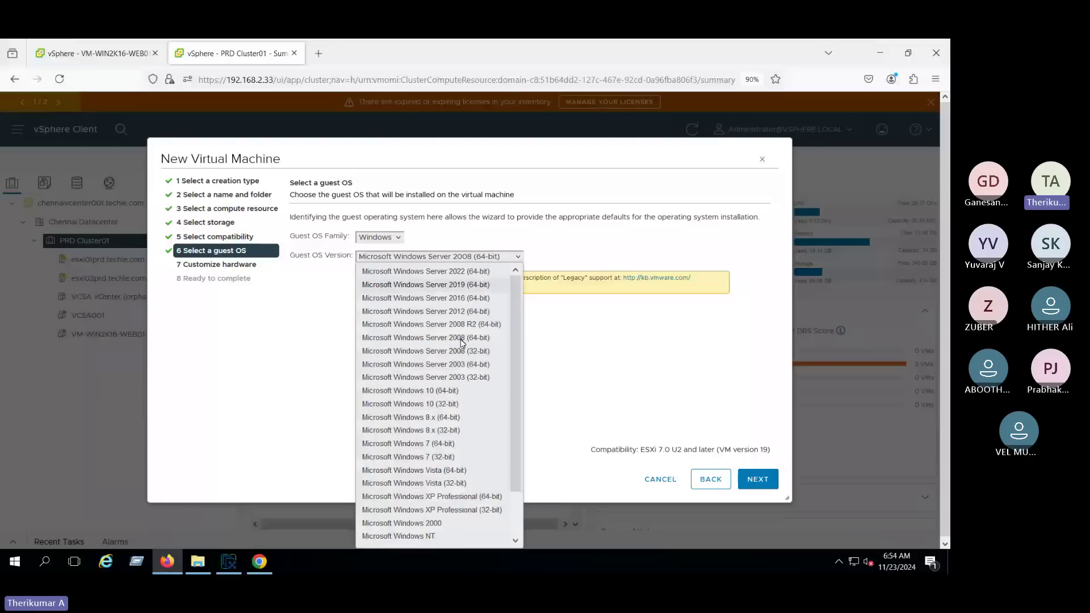
pyautogui.click(491, 311)
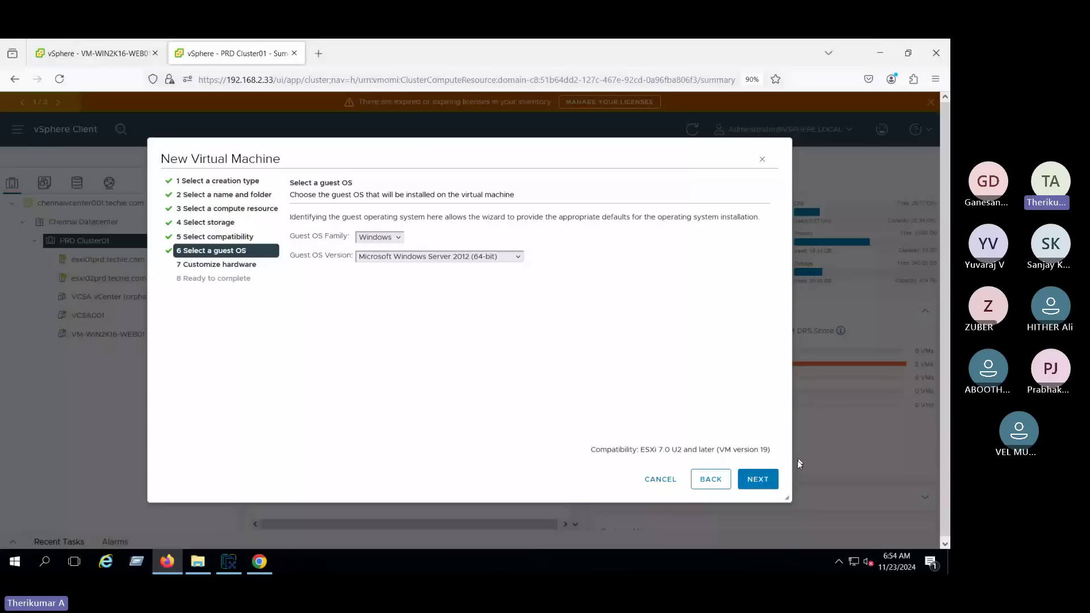
pyautogui.click(757, 479)
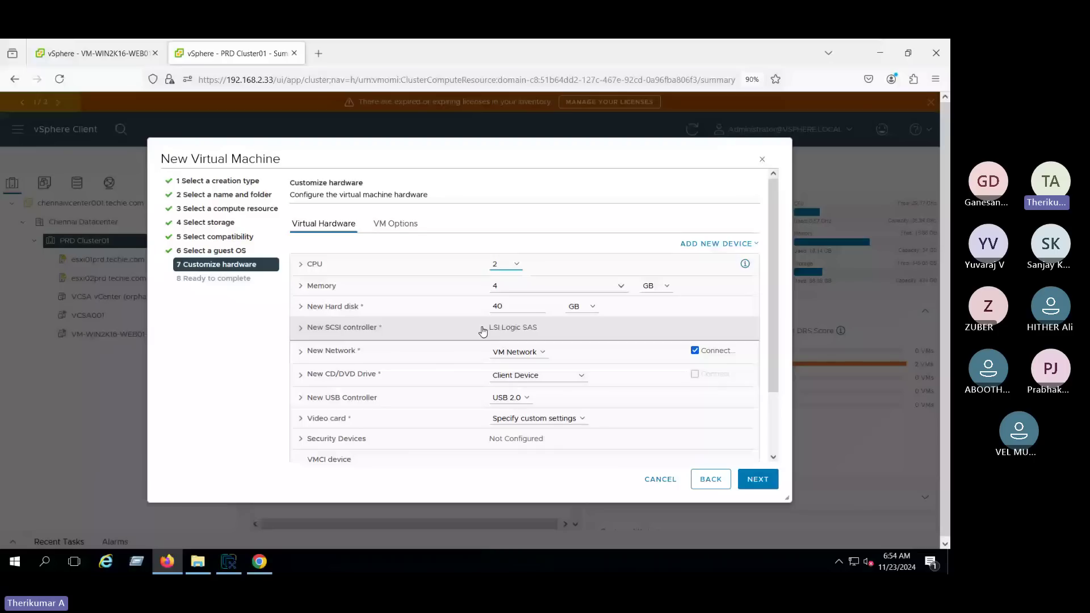
pyautogui.tripleClick(482, 331)
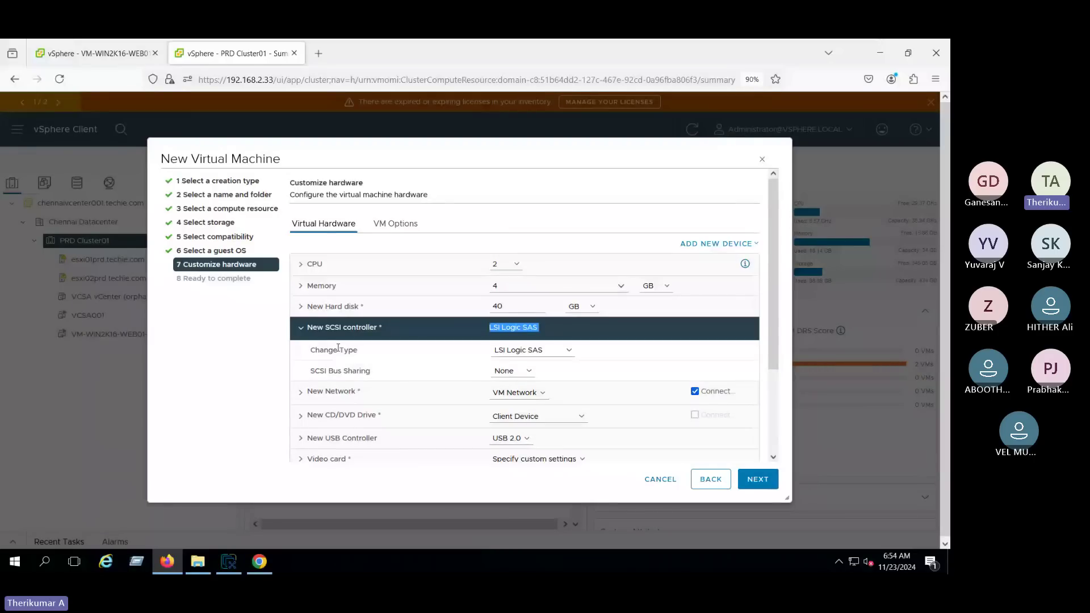
pyautogui.click(302, 329)
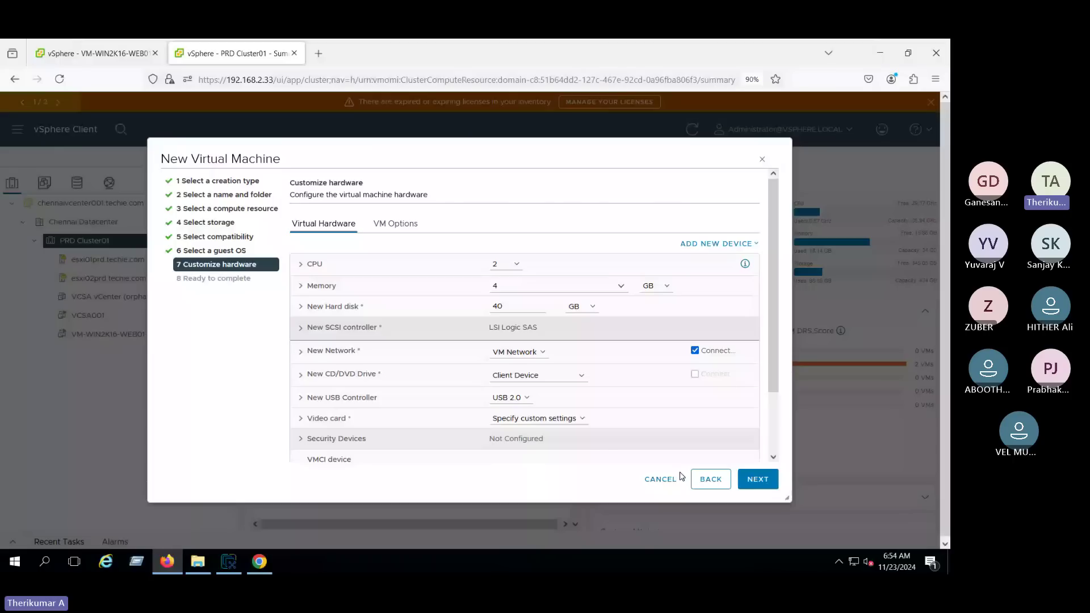
# Set the guest OS version to Microsoft Windows 2000 and inspect the default type and bus sharing of the new SCSI controller
pyautogui.click(699, 478)
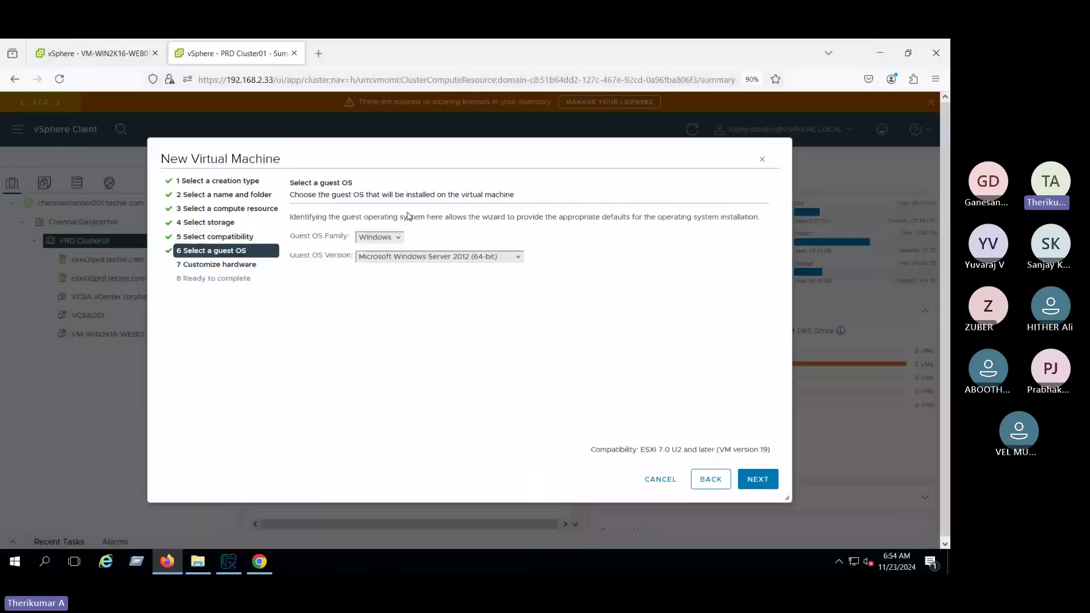
pyautogui.click(499, 258)
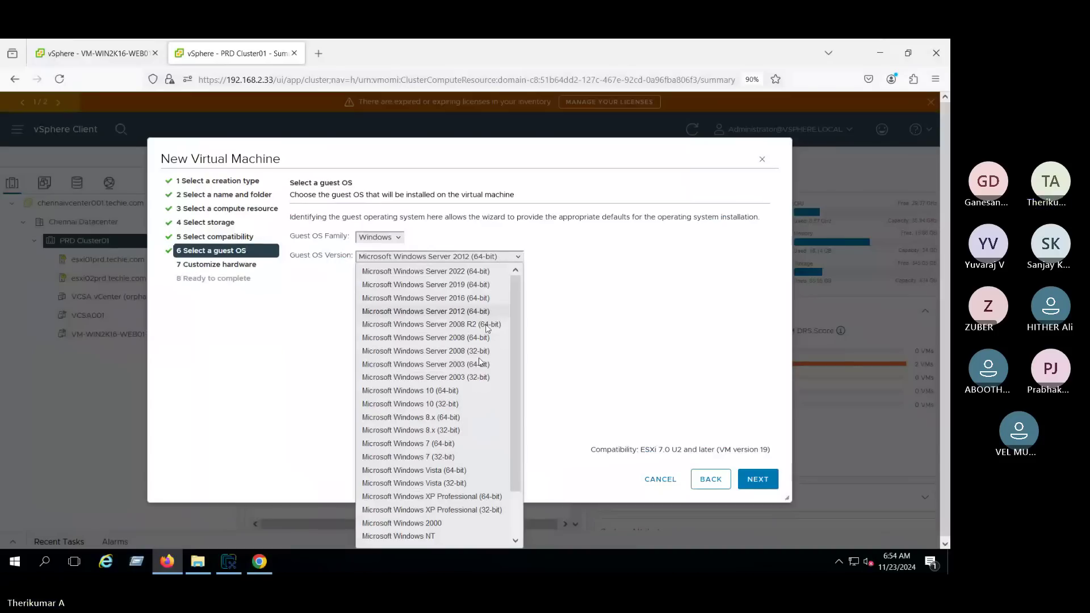
pyautogui.click(449, 524)
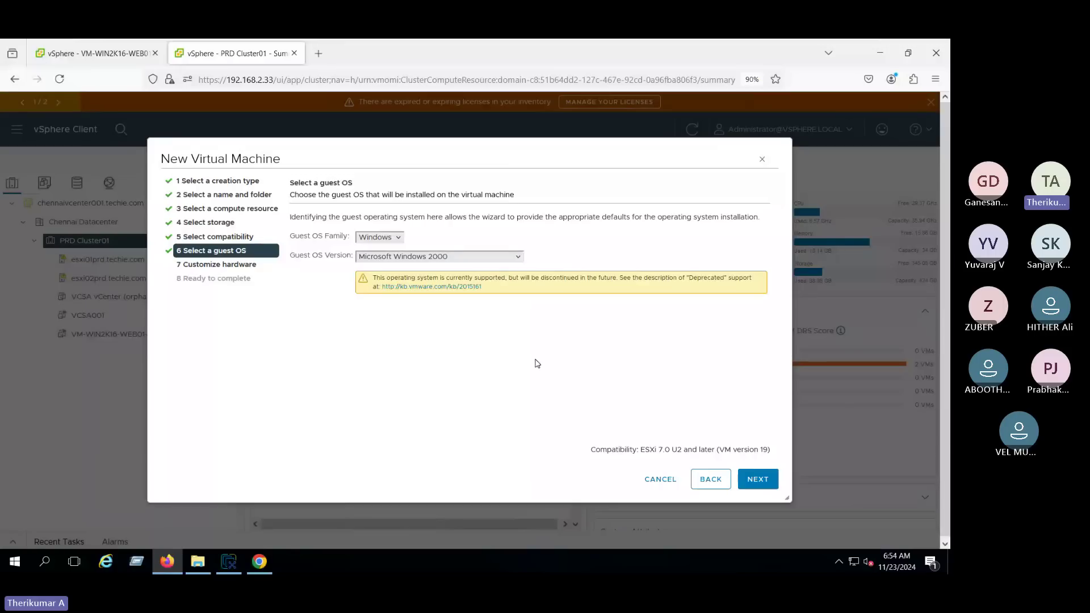
pyautogui.click(762, 478)
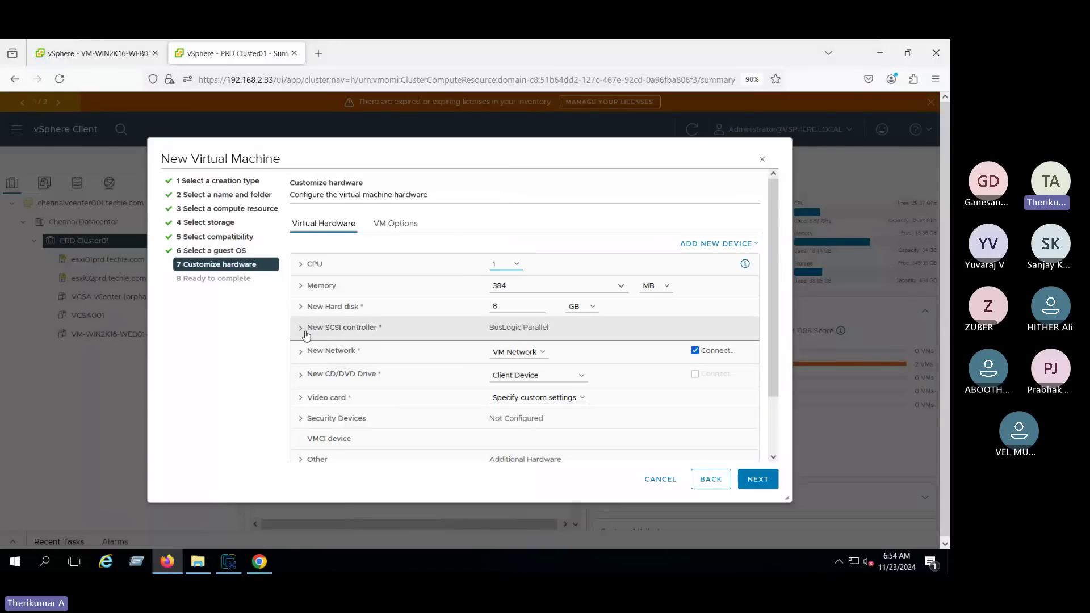
pyautogui.tripleClick(304, 331)
pyautogui.moveTo(528, 337); pyautogui.dragTo(574, 339)
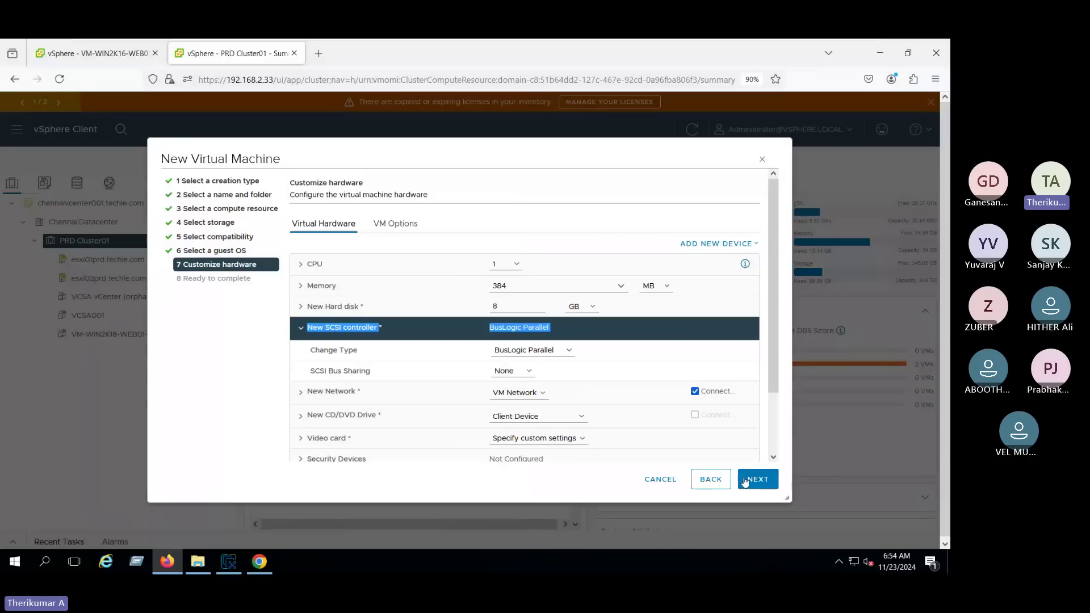
# Replace Microsoft Windows 2000 with another guest OS version and check the new SCSI controller's default type
pyautogui.click(705, 480)
pyautogui.click(491, 258)
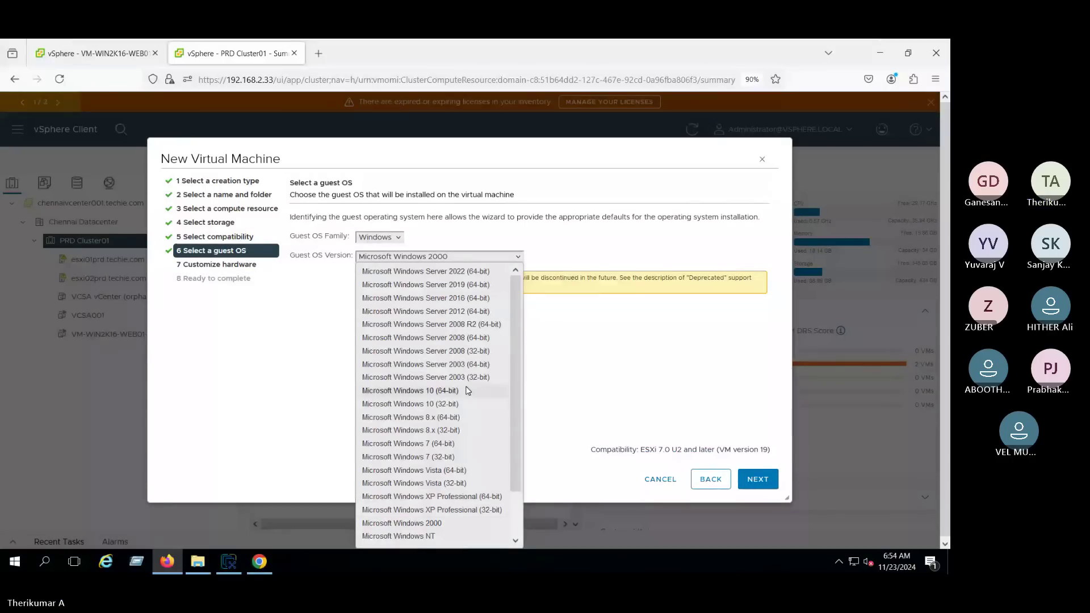
pyautogui.click(746, 484)
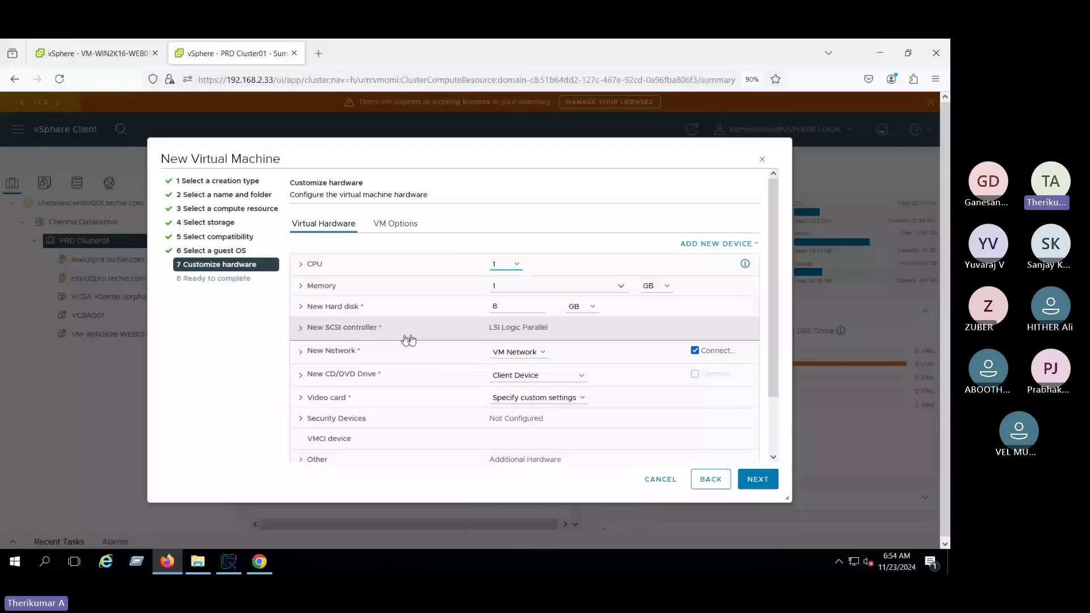
# Select Microsoft Windows Server 2019 (64-bit) as the guest OS version and expand the new SCSI controller's settings in the hardware customization
pyautogui.click(711, 480)
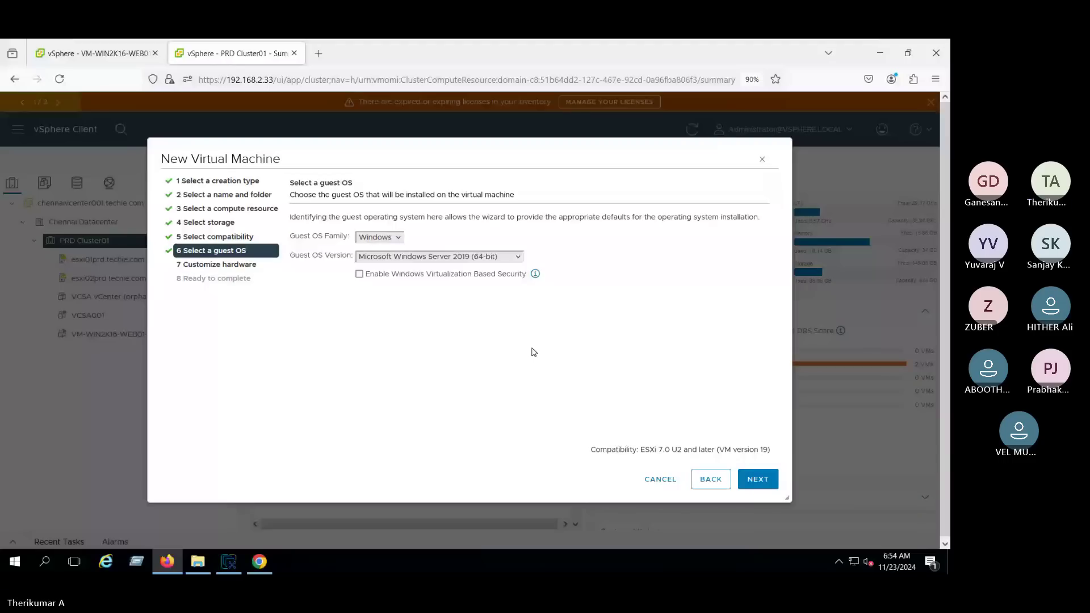
pyautogui.click(751, 487)
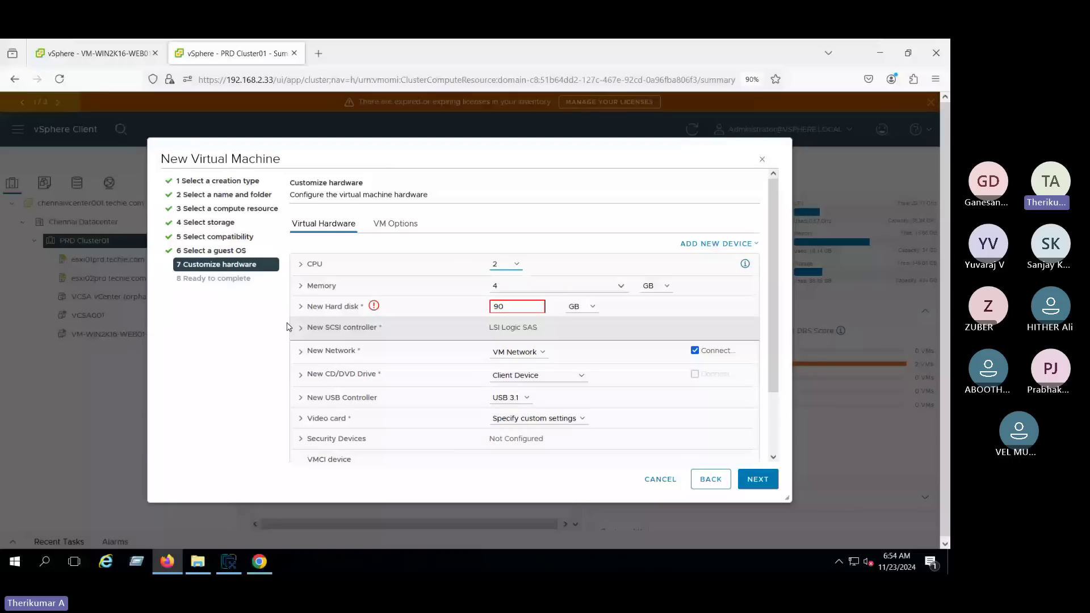
pyautogui.moveTo(288, 327); pyautogui.dragTo(540, 333)
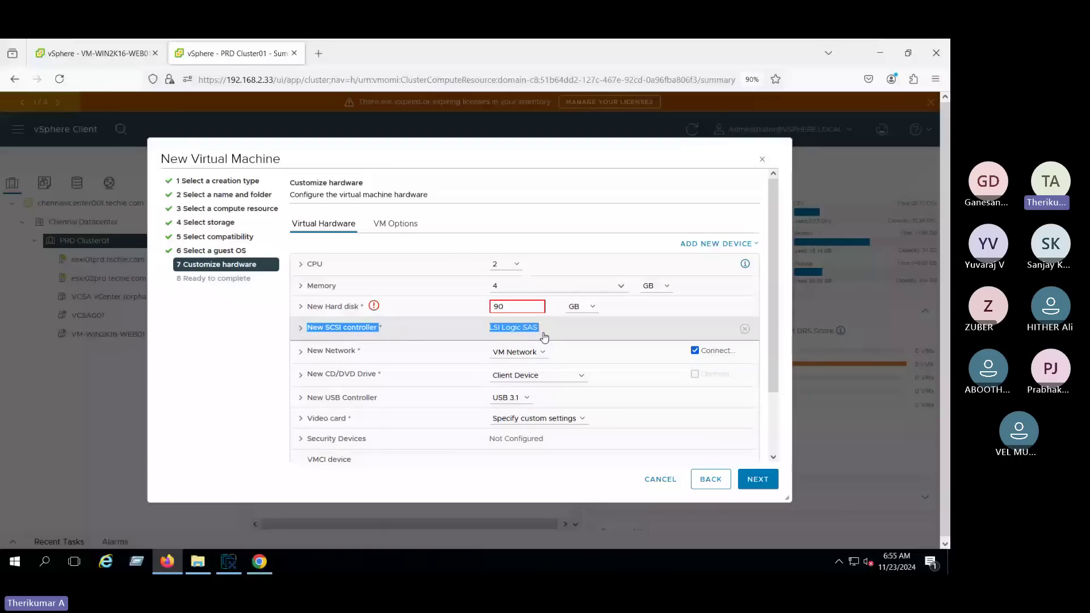
pyautogui.click(543, 336)
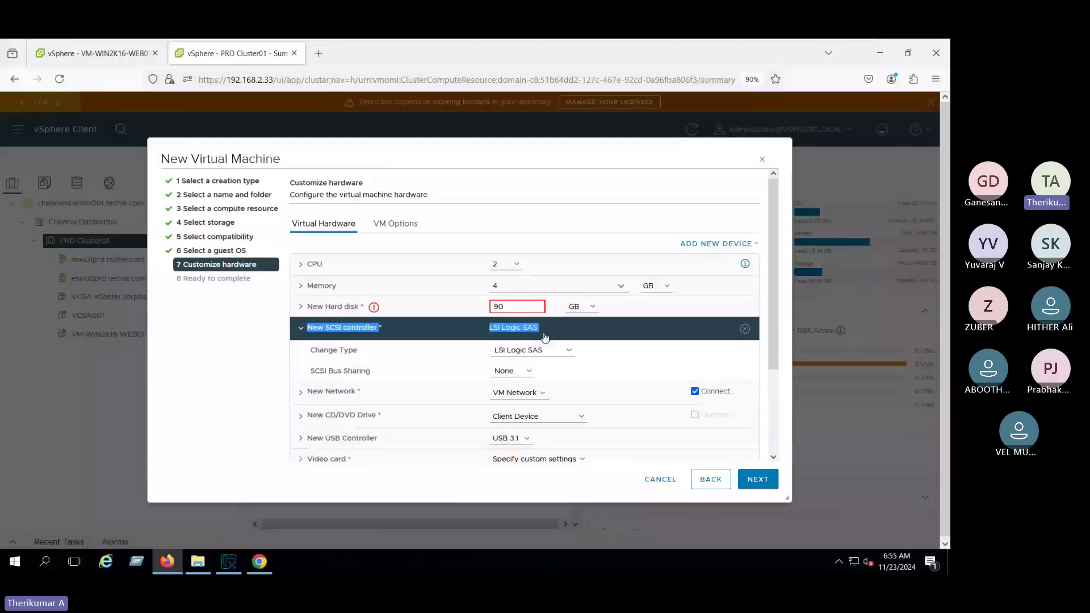
# Review the controller types available for the new SCSI controller without changing its type
pyautogui.click(542, 349)
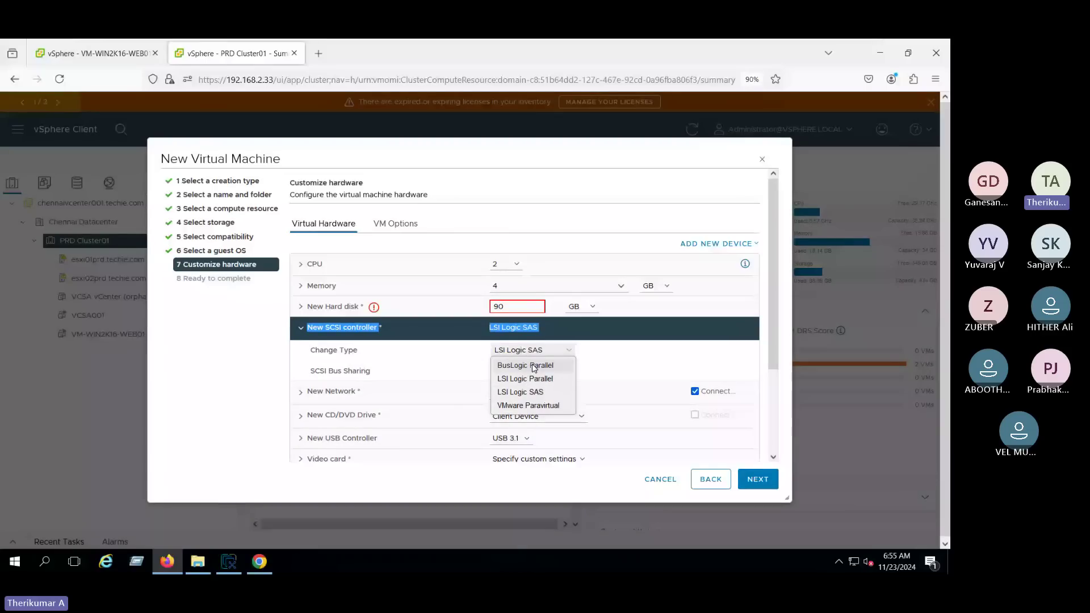
pyautogui.click(303, 328)
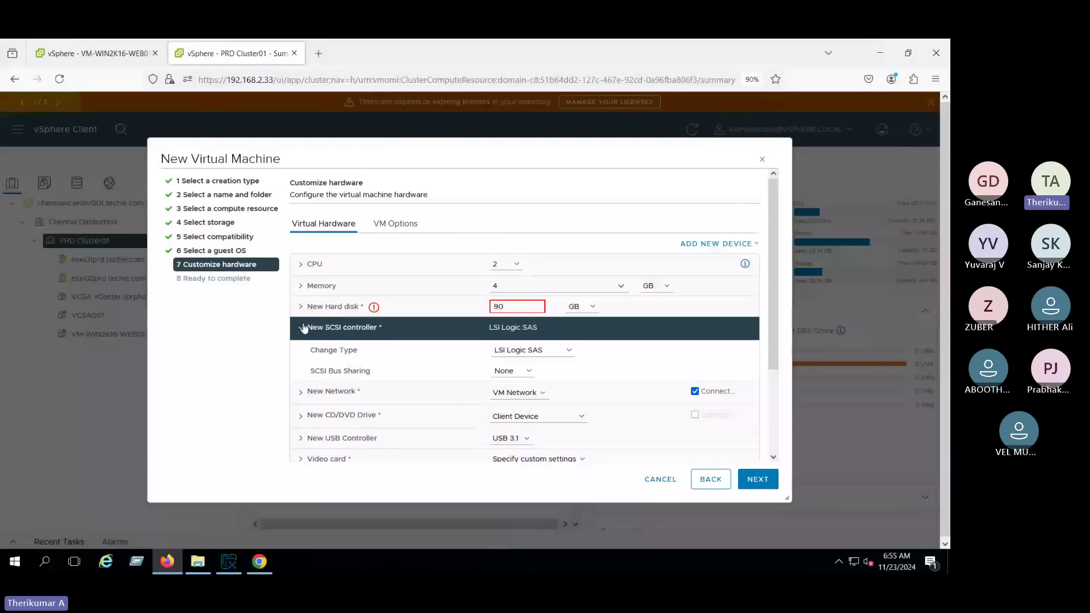
pyautogui.click(304, 328)
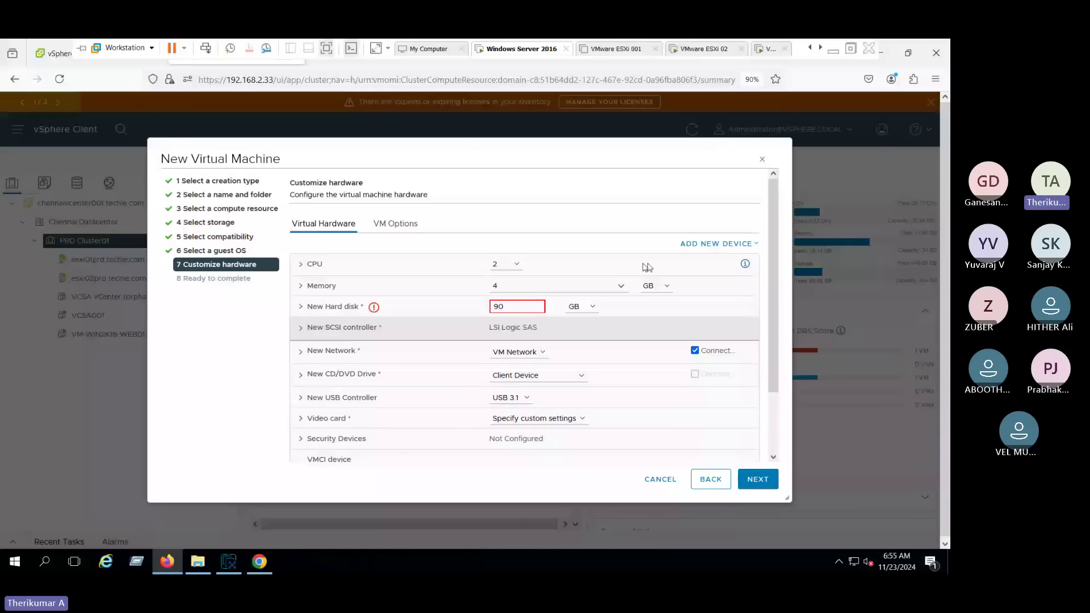
pyautogui.click(292, 332)
pyautogui.click(531, 350)
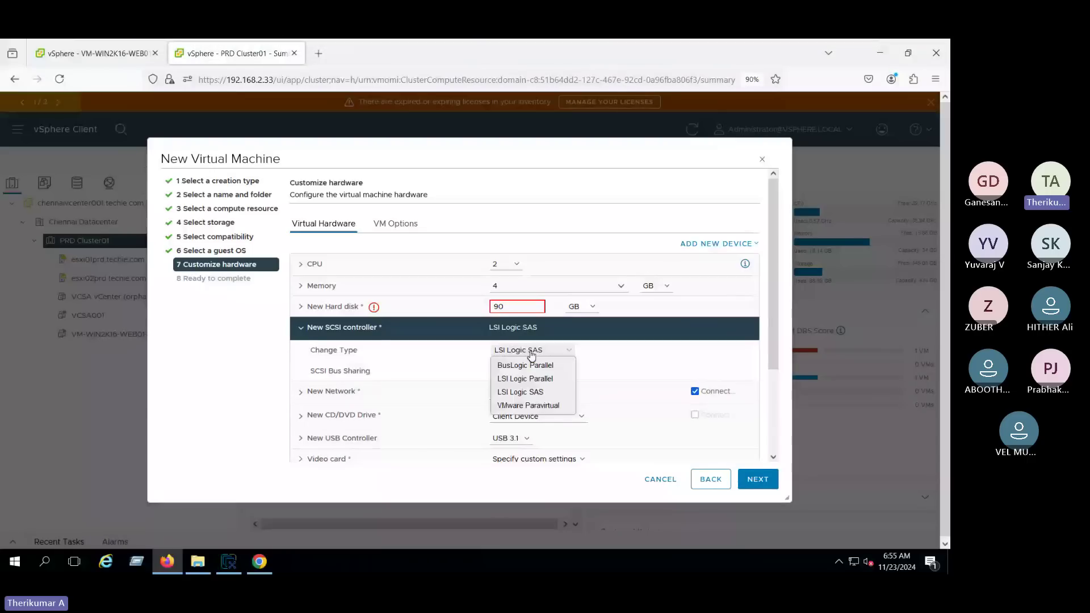
# Set the guest OS version to Microsoft Windows Server 2008 (32-bit) and check the default SCSI controller in the hardware customization
pyautogui.click(710, 479)
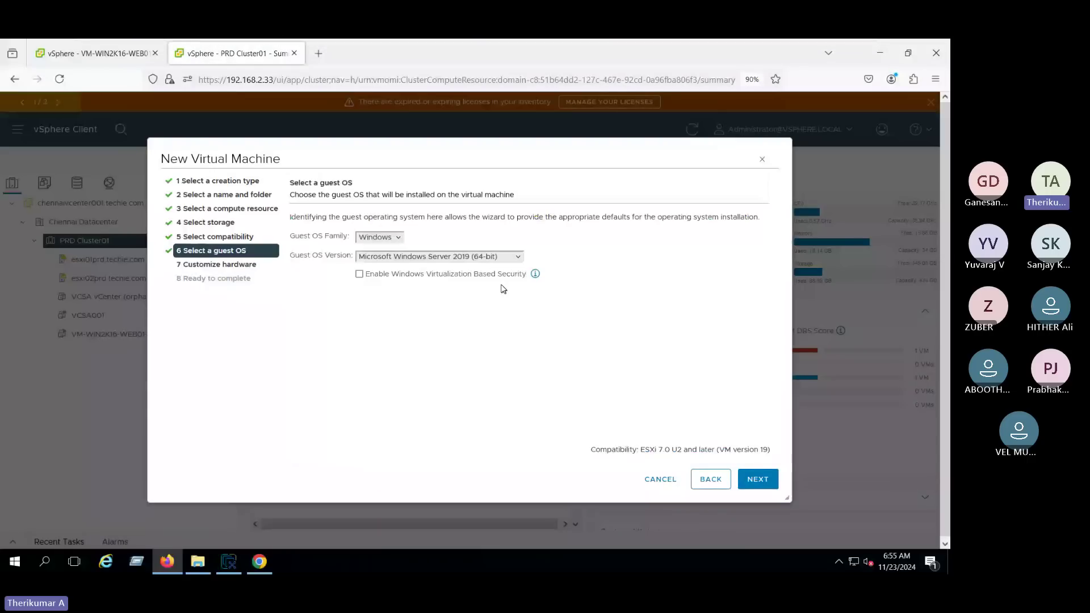
pyautogui.click(513, 256)
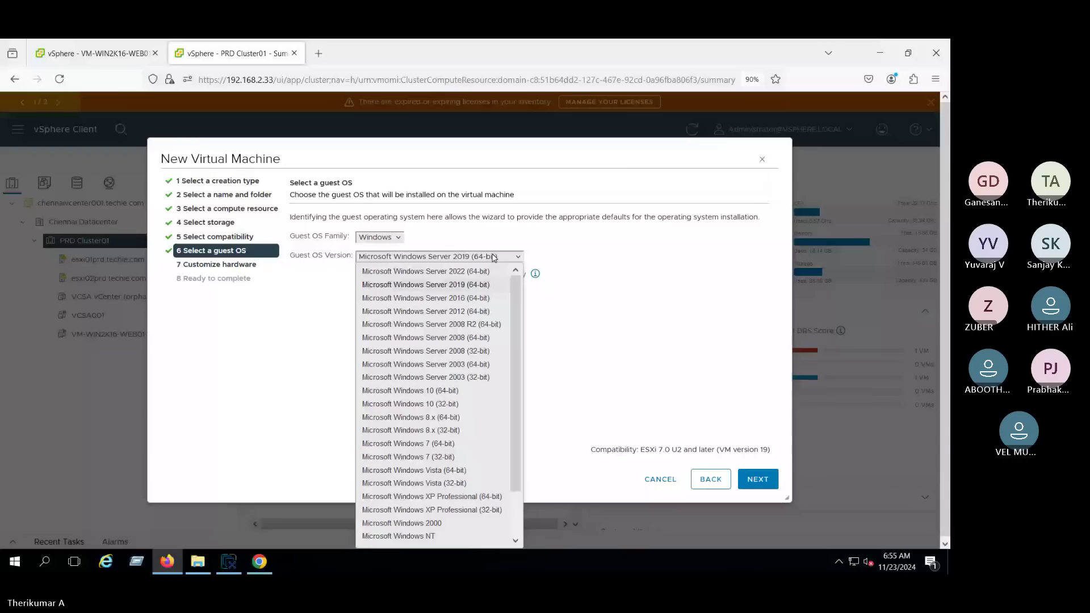
pyautogui.click(461, 351)
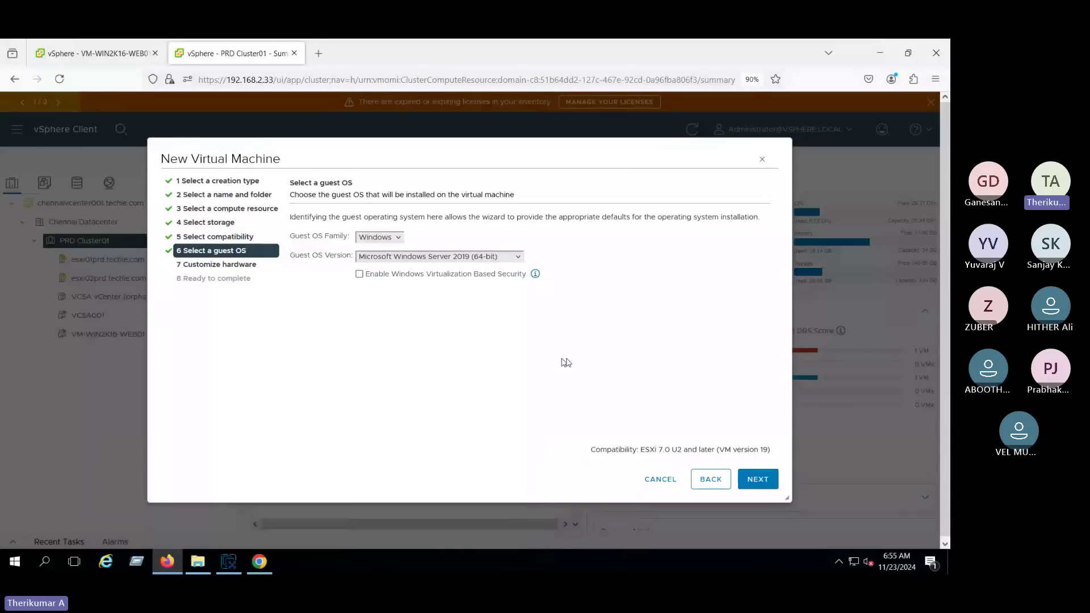
pyautogui.click(758, 479)
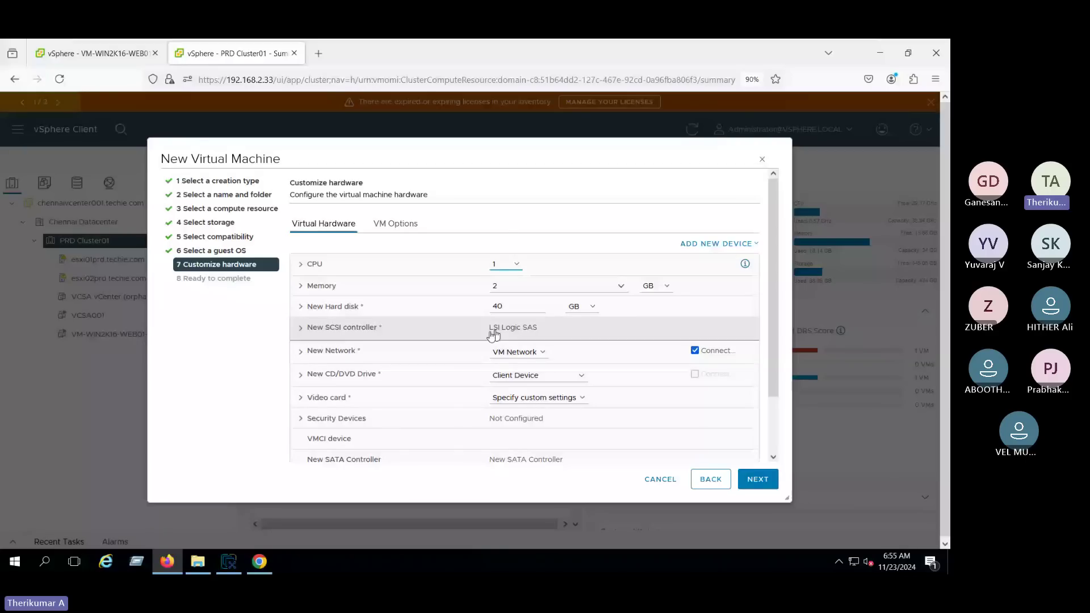
# Set the guest OS version to Microsoft Windows Server 2003 (64-bit) and expand the new SCSI controller to check its defaults
pyautogui.click(711, 479)
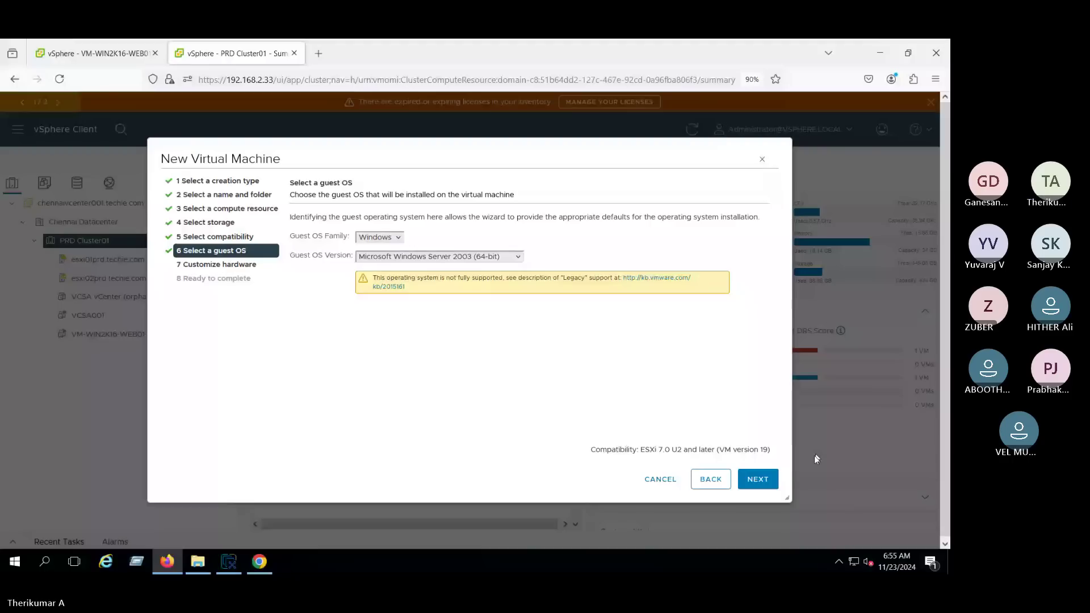
pyautogui.click(758, 479)
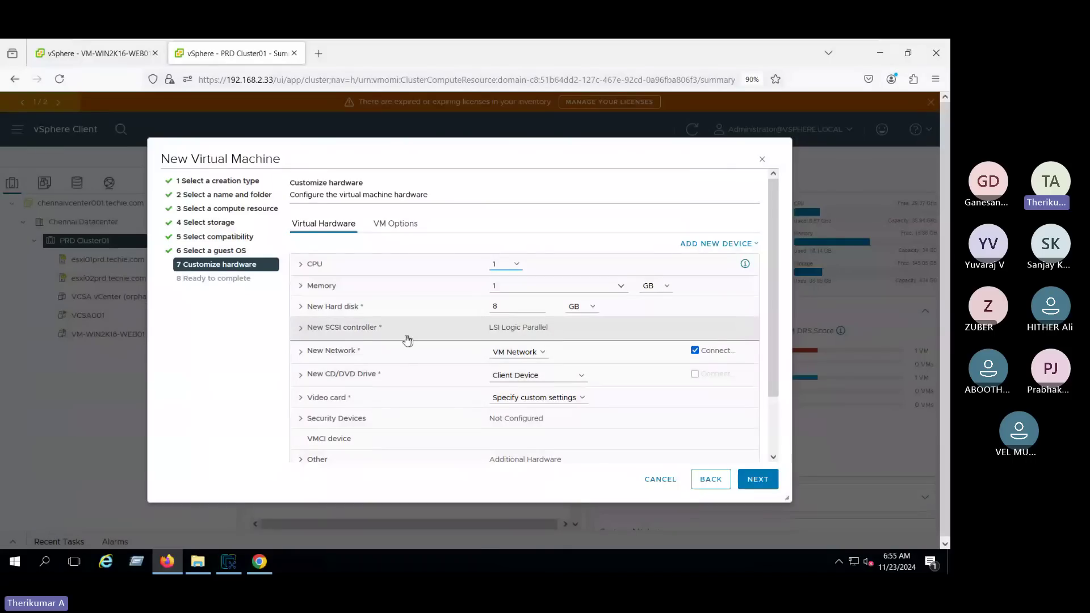
pyautogui.tripleClick(481, 332)
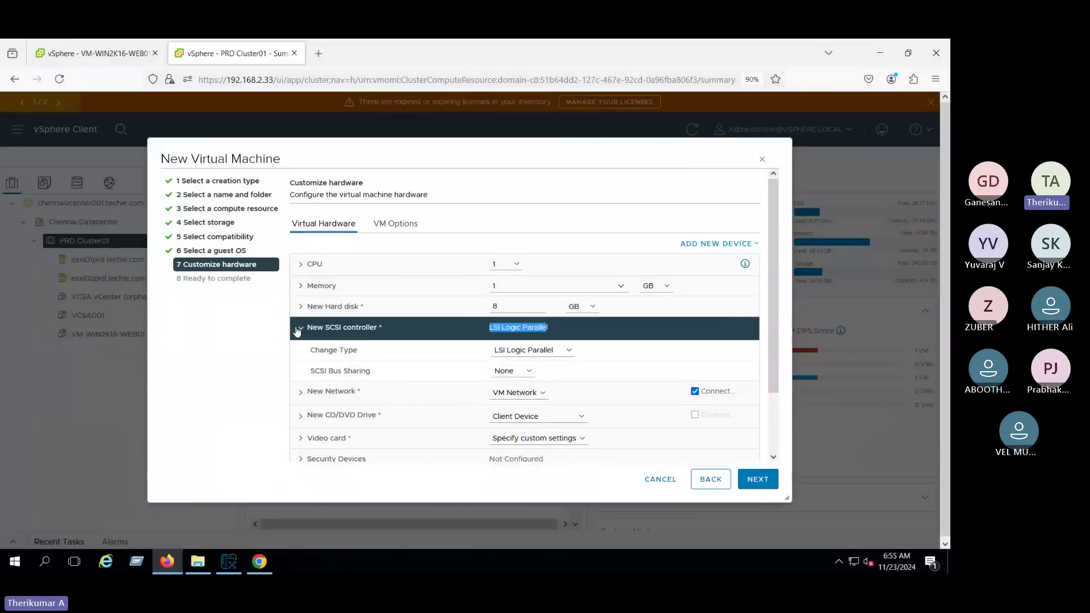
# Expand the new hard disk's settings and examine the controller and slot options of its virtual device node
pyautogui.click(307, 314)
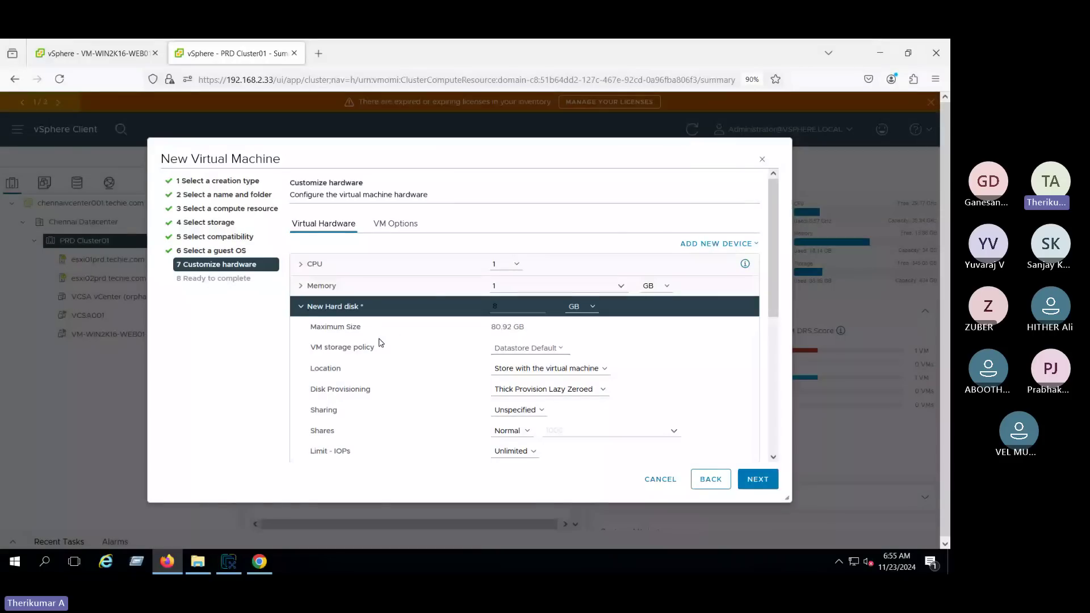
pyautogui.scroll(-1, 380, 342)
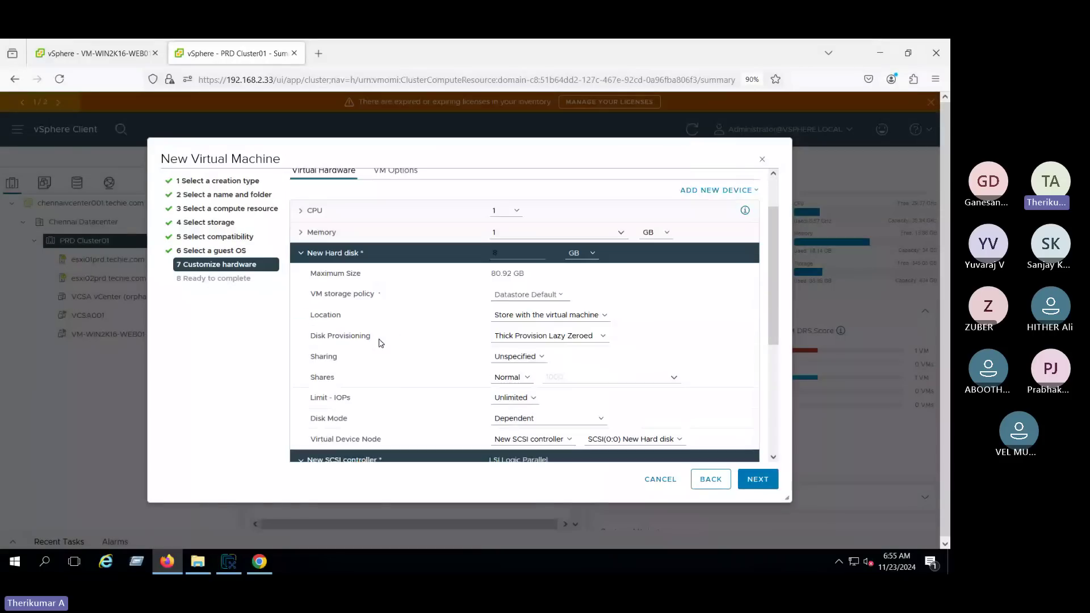
pyautogui.click(547, 440)
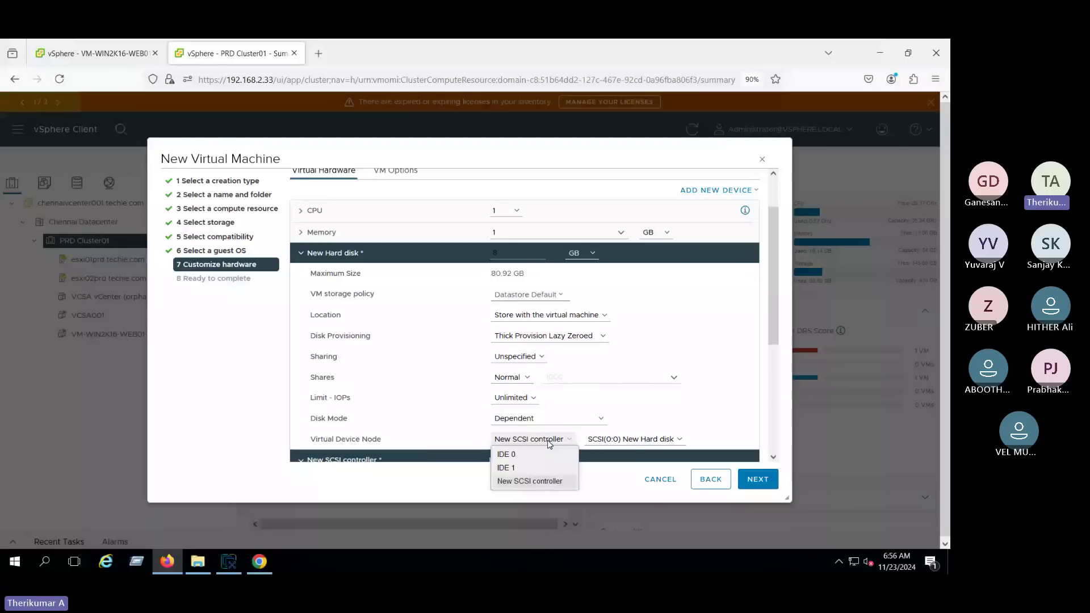
pyautogui.click(635, 440)
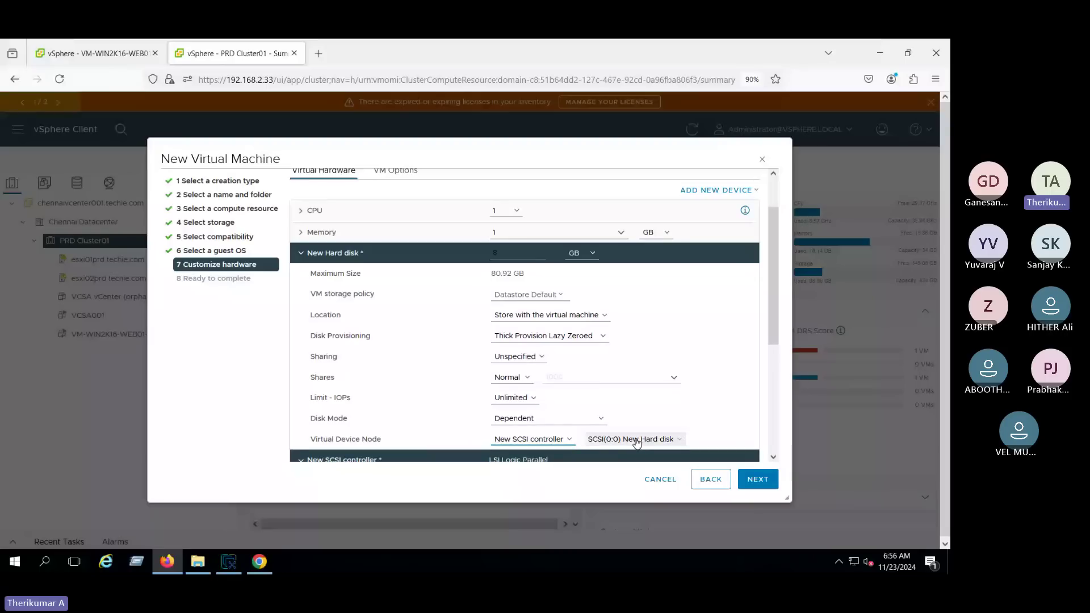
pyautogui.click(549, 440)
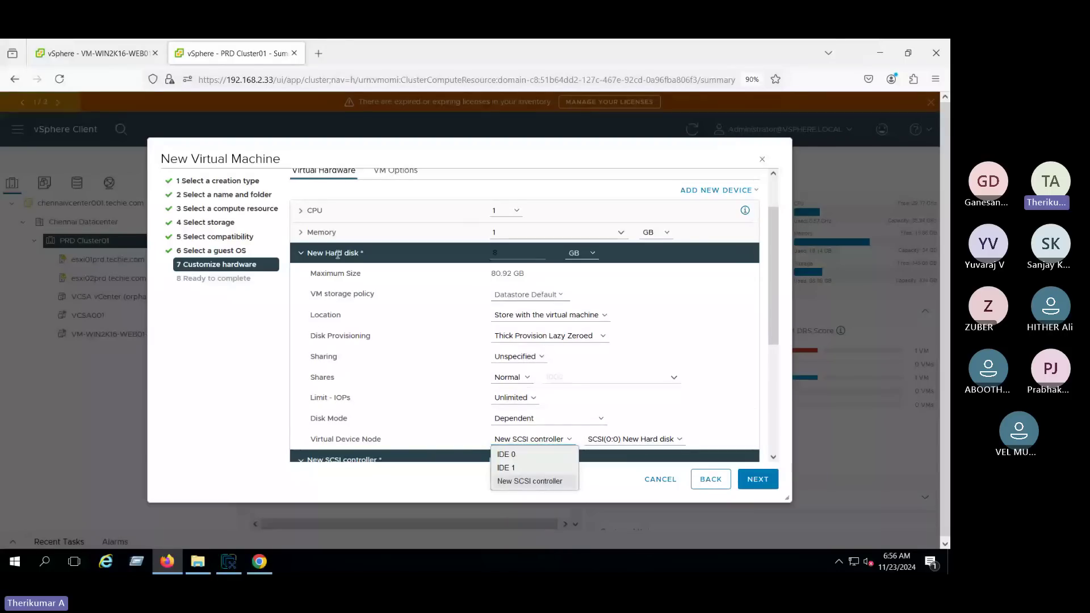
# Collapse the new hard disk's settings and review the available types for the new SCSI controller without changing it
pyautogui.click(299, 254)
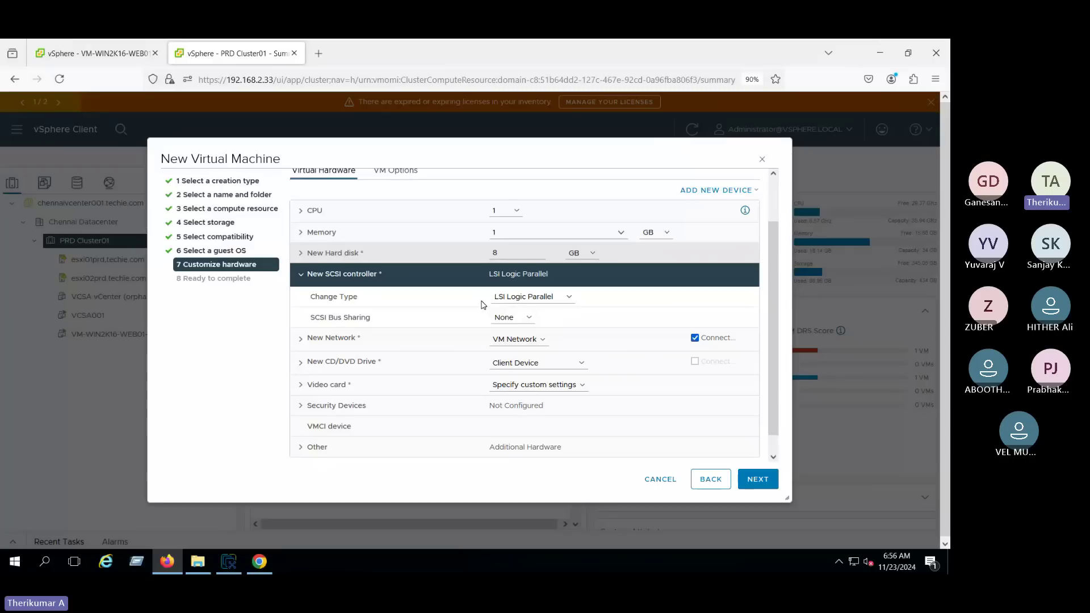
pyautogui.click(557, 297)
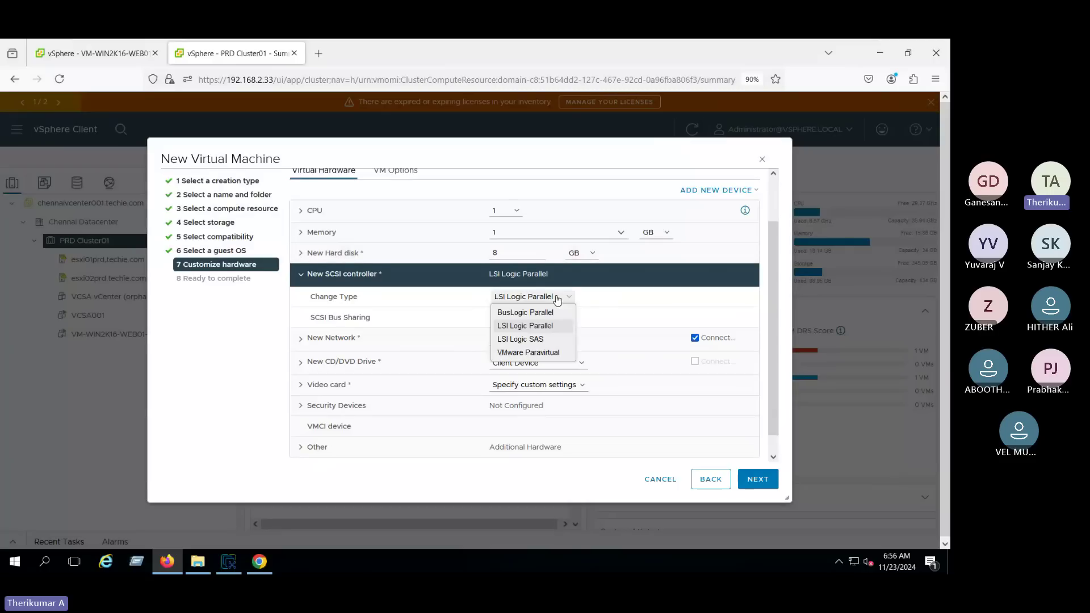
pyautogui.click(300, 280)
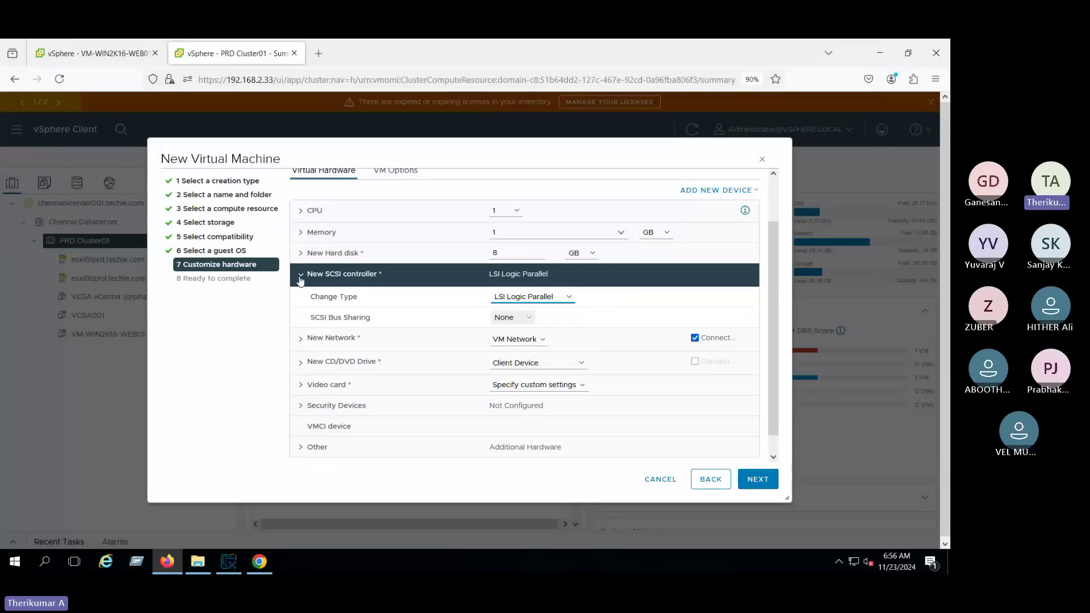
pyautogui.click(301, 278)
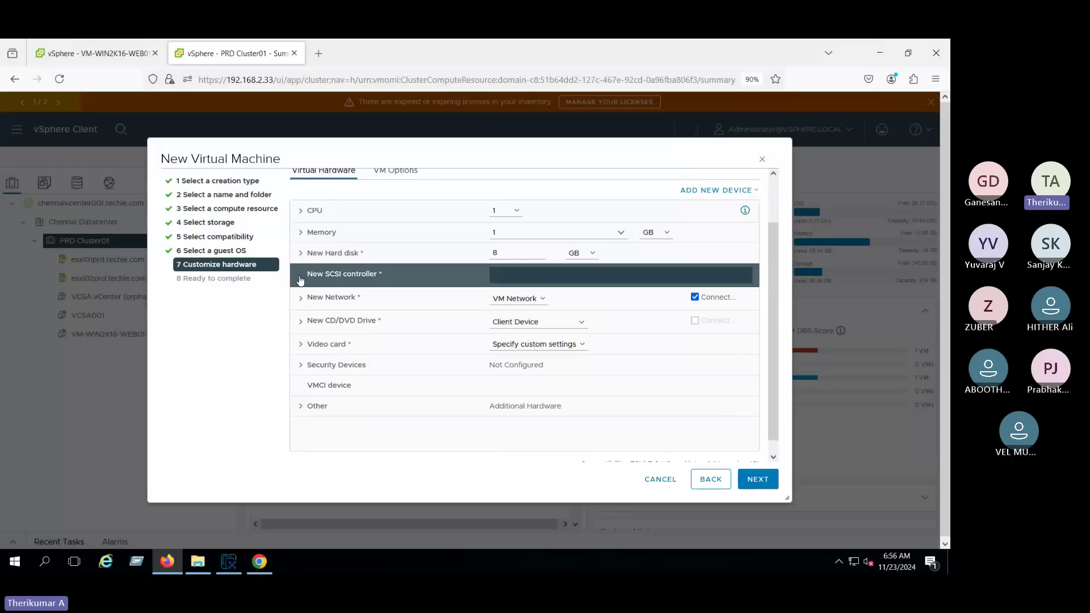
# Set the guest OS version to Microsoft Windows Server 2003 (32-bit) and expand the new SCSI controller to check its default type
pyautogui.click(710, 479)
pyautogui.click(476, 258)
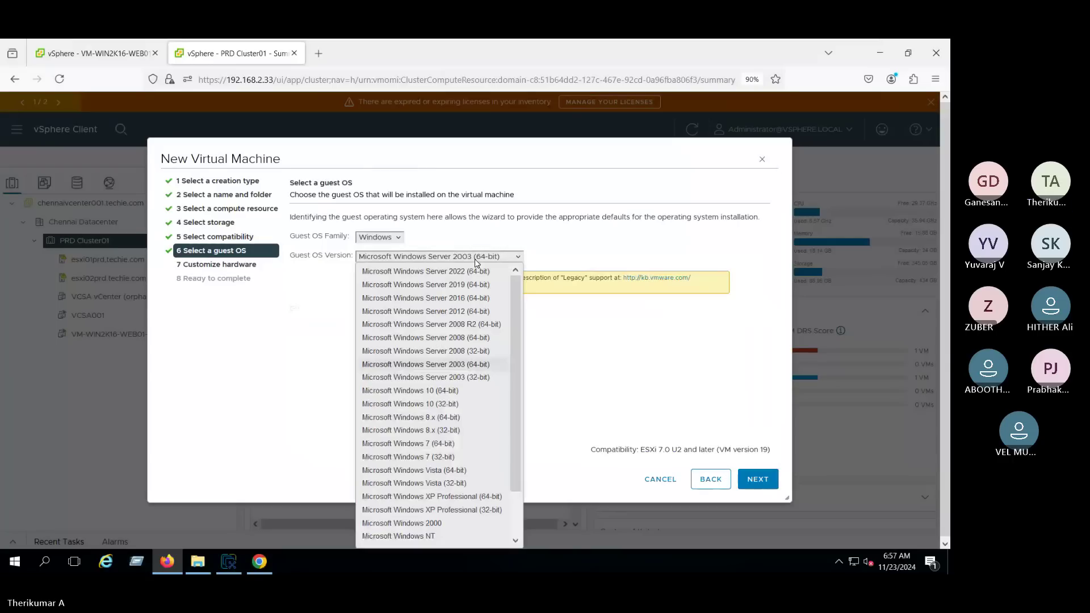
pyautogui.click(425, 377)
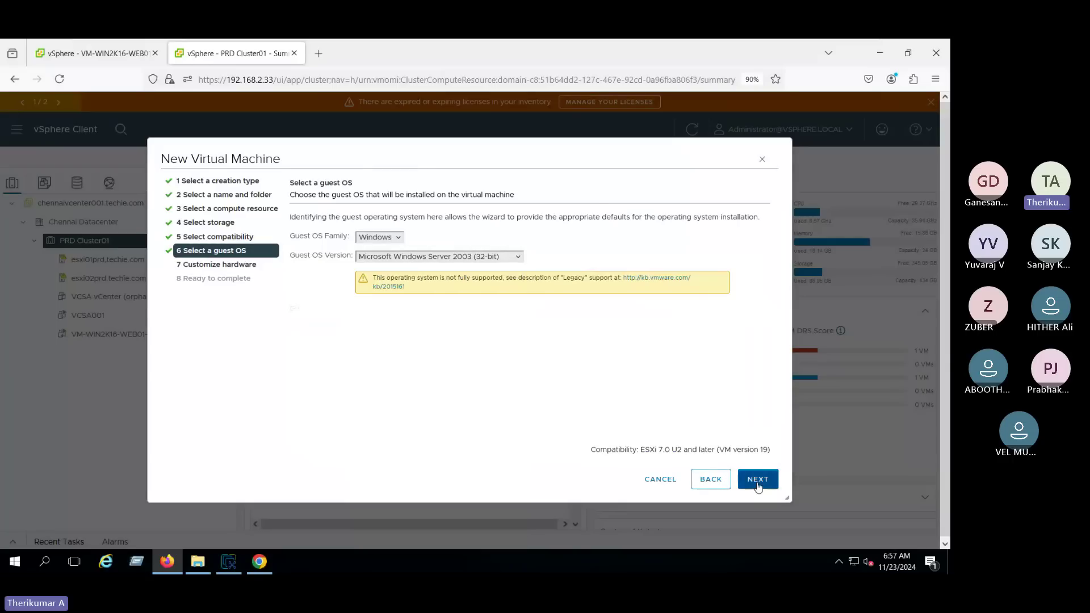
pyautogui.click(757, 482)
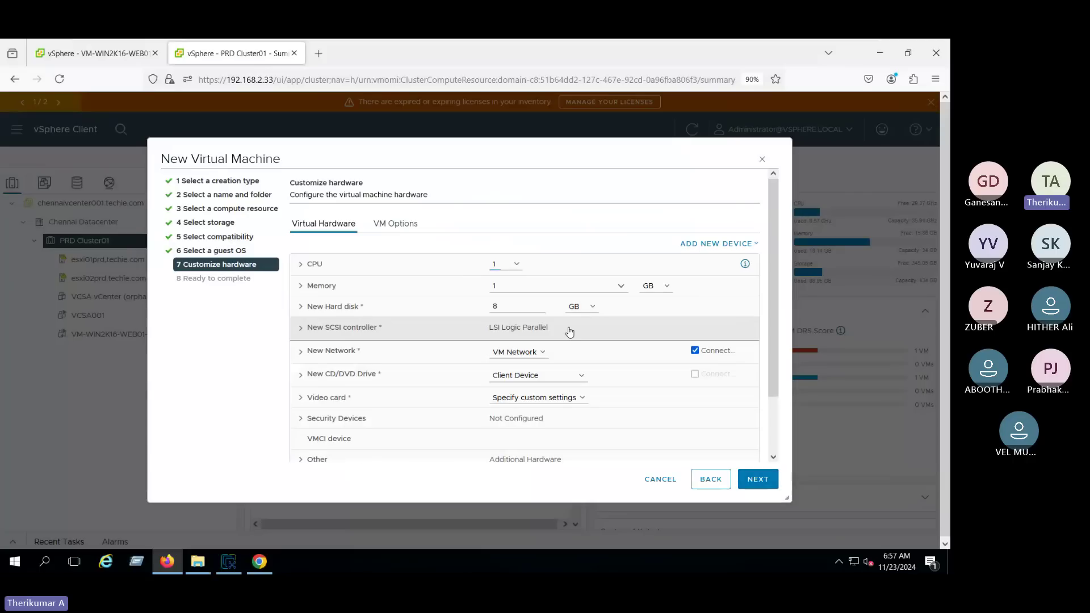
pyautogui.click(300, 328)
pyautogui.click(300, 328)
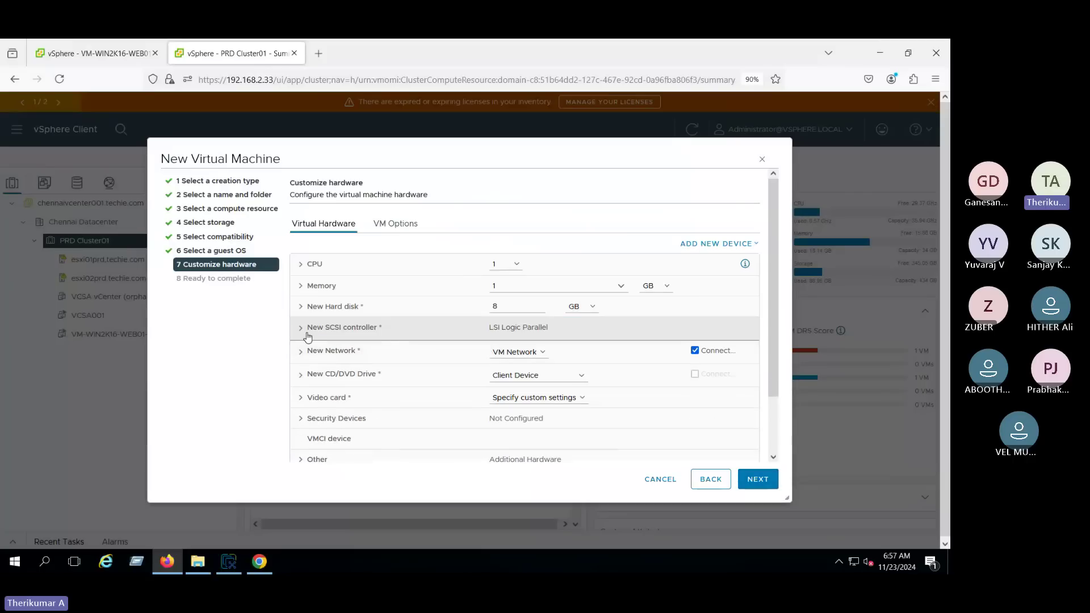
pyautogui.click(305, 333)
# Change the new SCSI controller's type to BusLogic Parallel and check the guest OS in the final summary before returning to the hardware settings
pyautogui.click(508, 352)
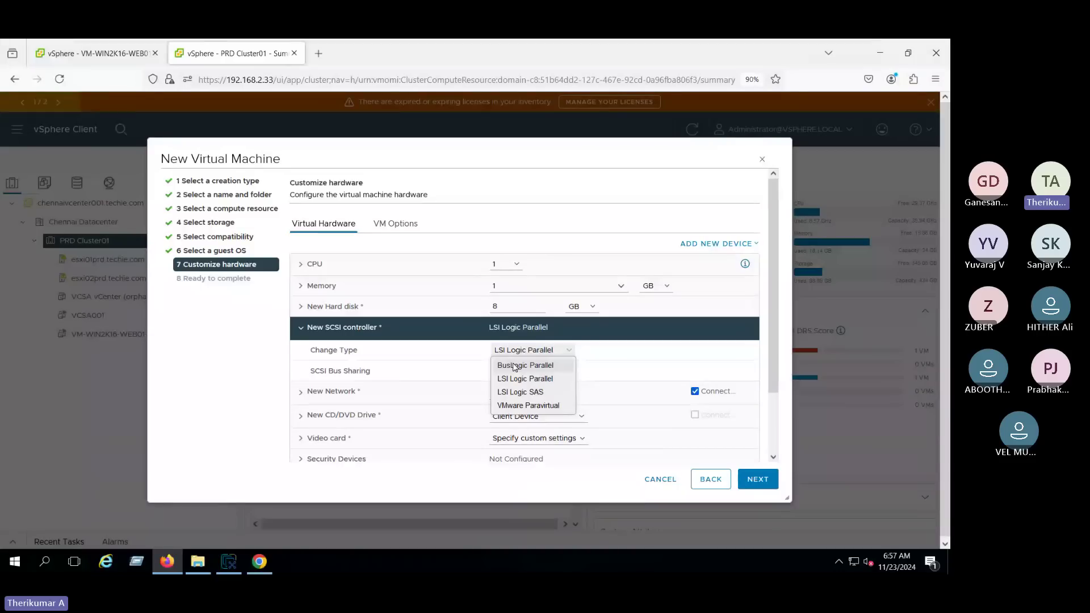
pyautogui.click(514, 366)
pyautogui.click(764, 486)
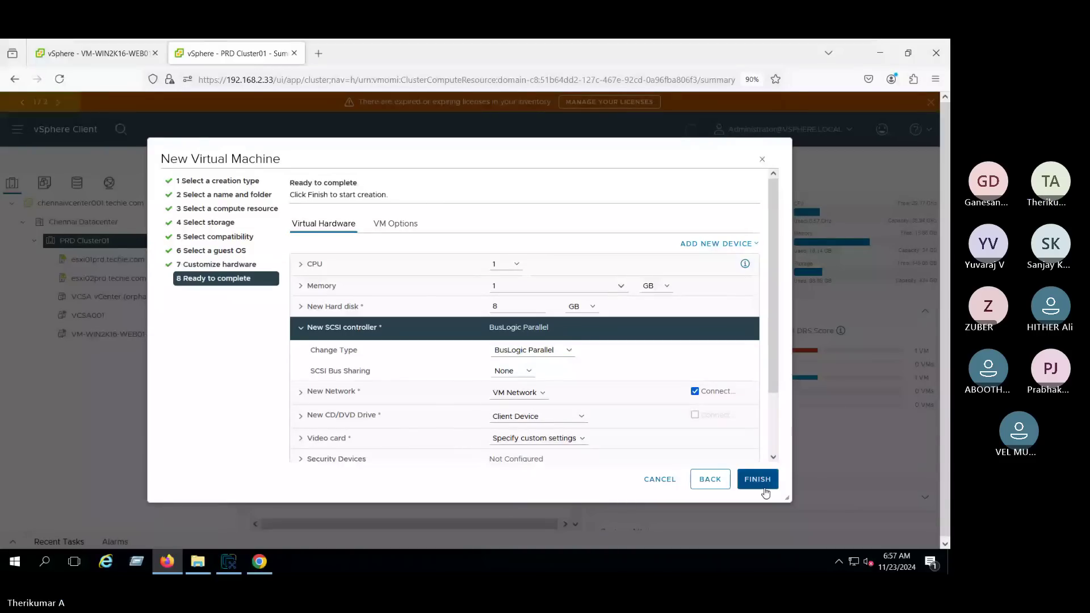
pyautogui.moveTo(388, 313); pyautogui.dragTo(544, 335)
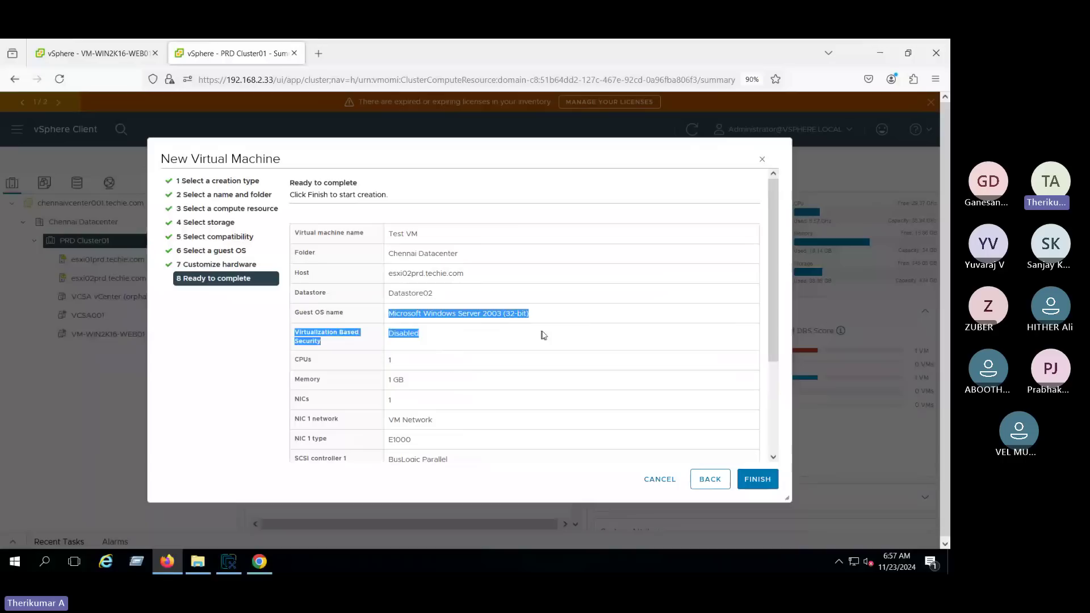
pyautogui.click(708, 480)
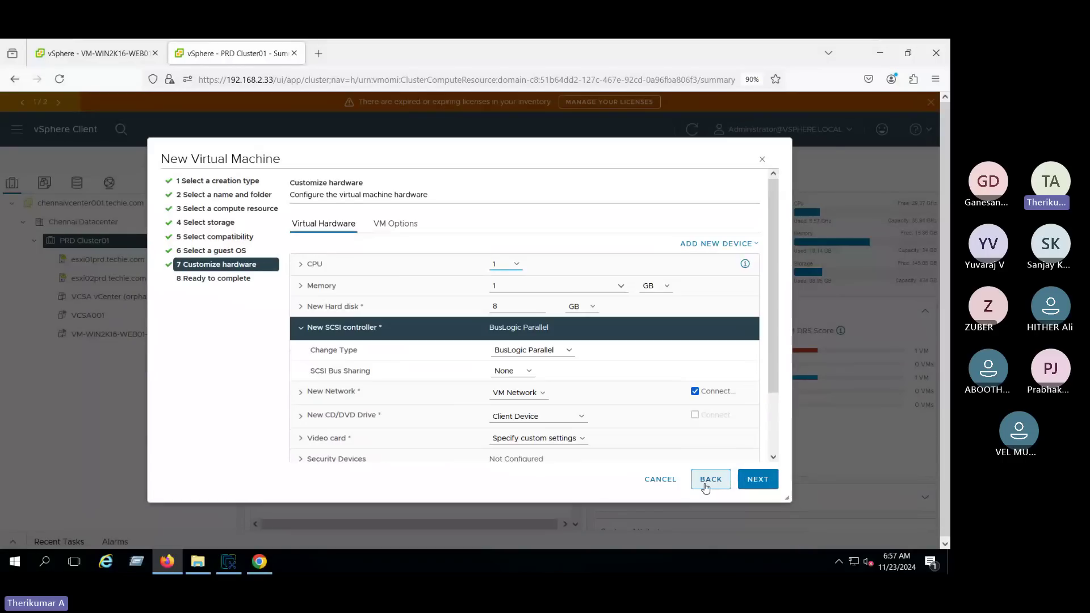
pyautogui.click(509, 352)
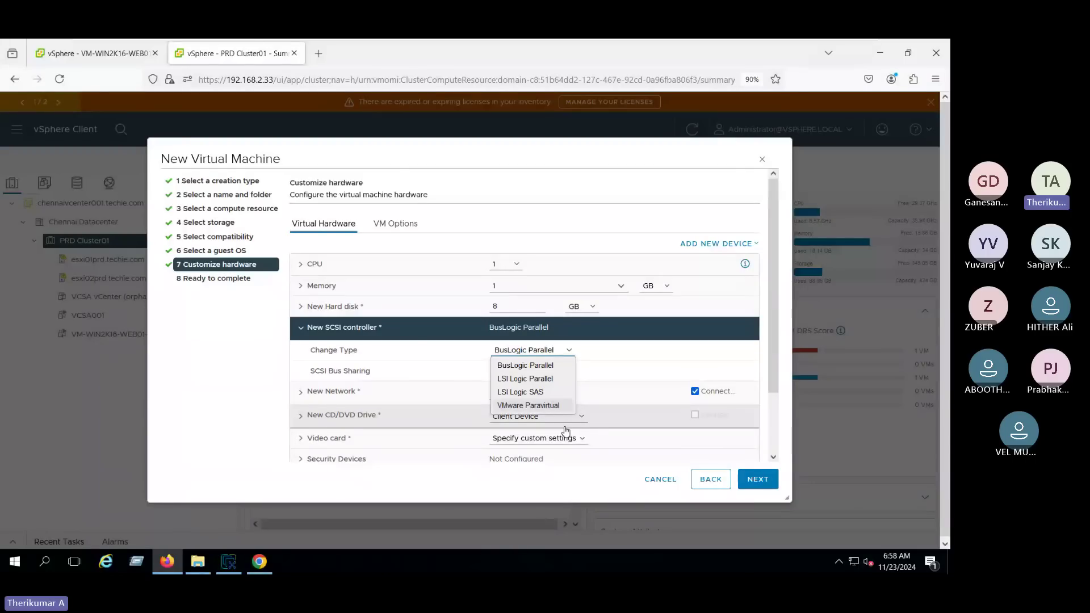
# Search the web for "iops full form" in a new browser tab and read the definition
pyautogui.click(319, 53)
pyautogui.write('iops')
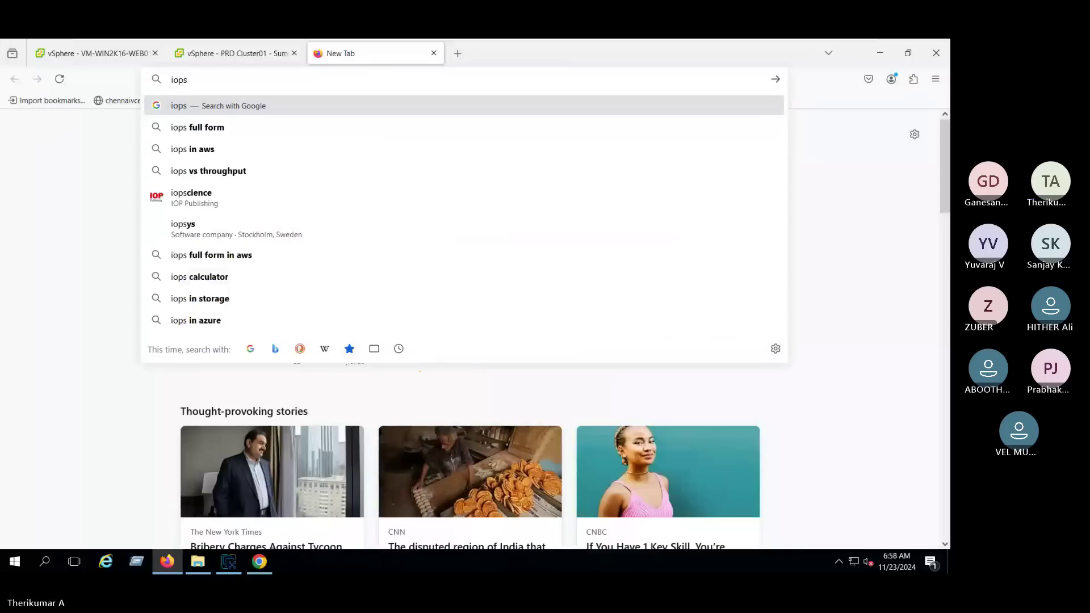
pyautogui.press('Down')
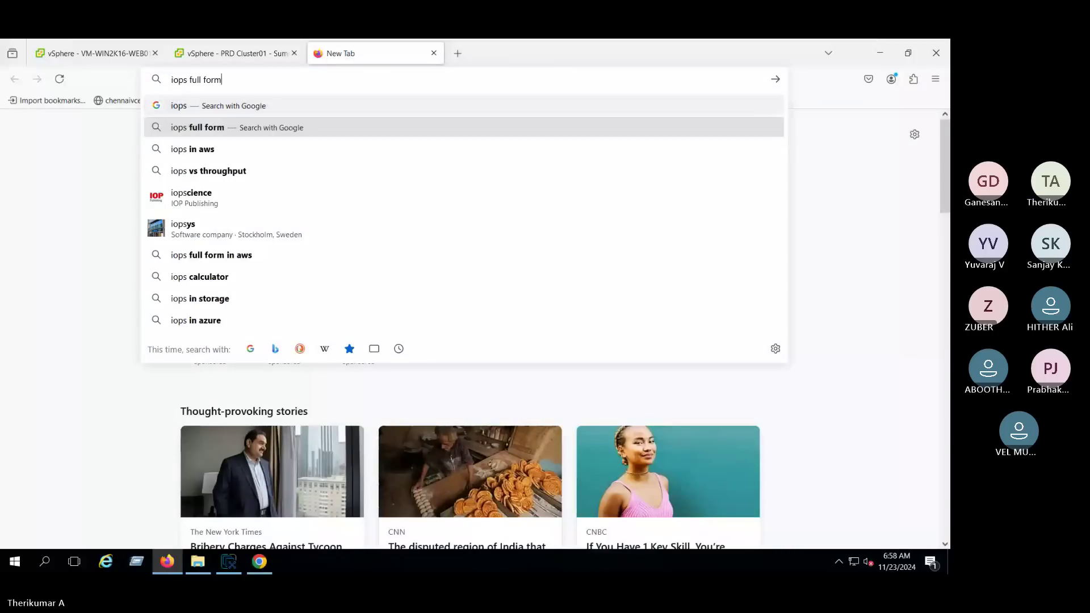
pyautogui.press('Return')
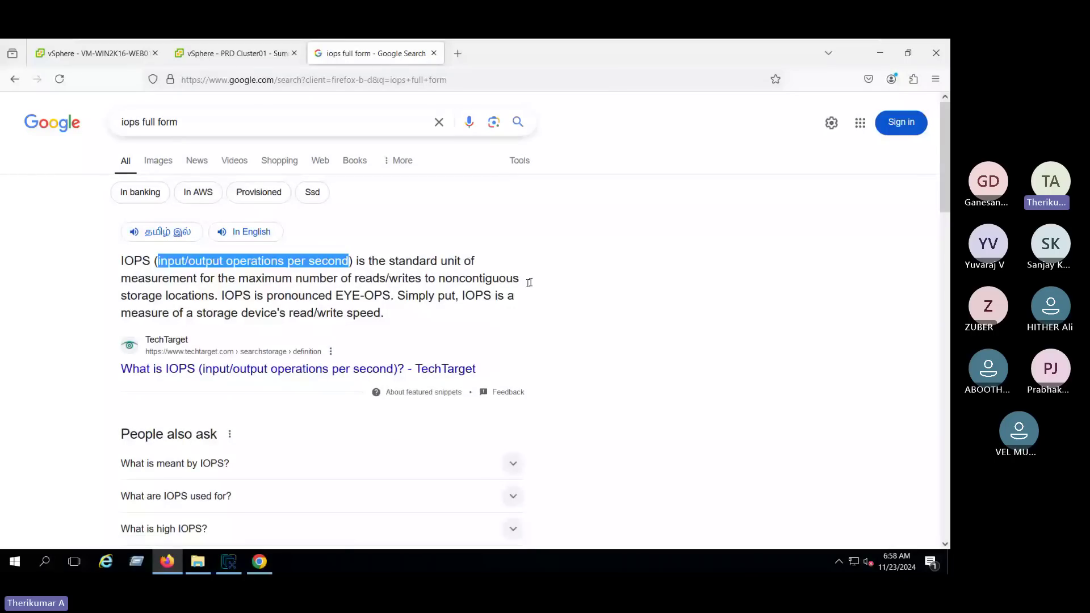
# Change the new SCSI controller's type to BusLogic Parallel in the settings of VM-WIN2K16-WEB01-PRD
pyautogui.hotkey('ctrl', '1')
pyautogui.click(484, 319)
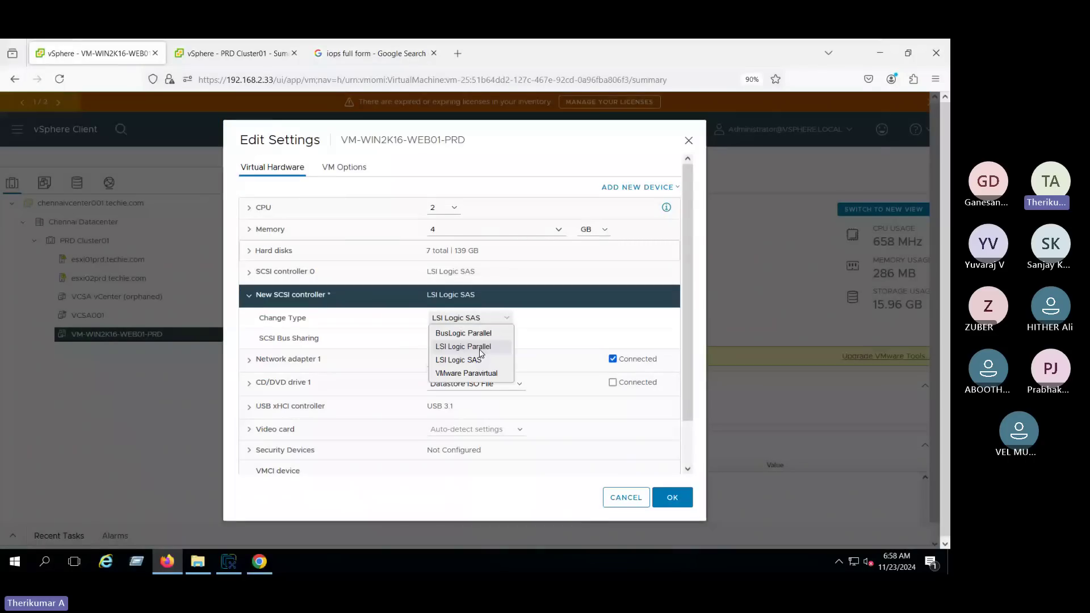
pyautogui.click(474, 333)
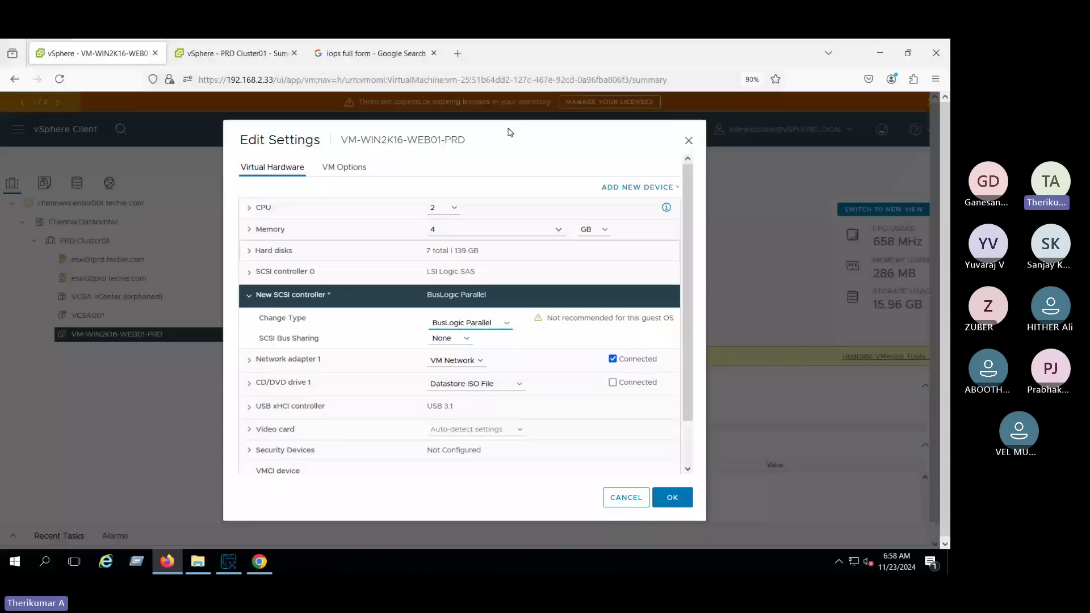
# Revisit the IOPS definition and set the new SCSI controller of VM-WIN2K16-WEB01-PRD to LSI Logic SAS
pyautogui.click(328, 44)
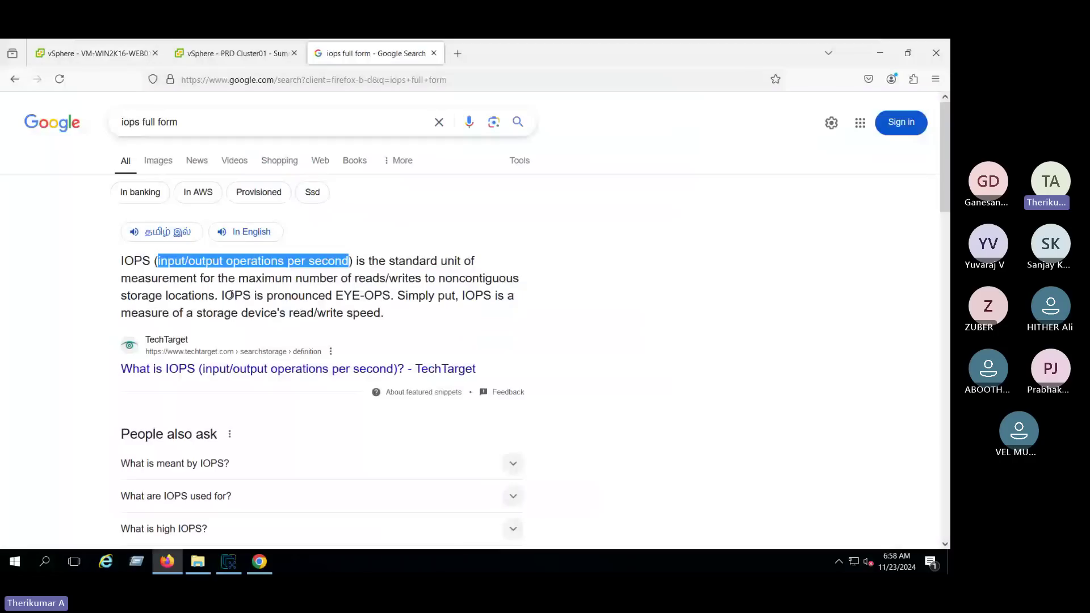
pyautogui.click(105, 55)
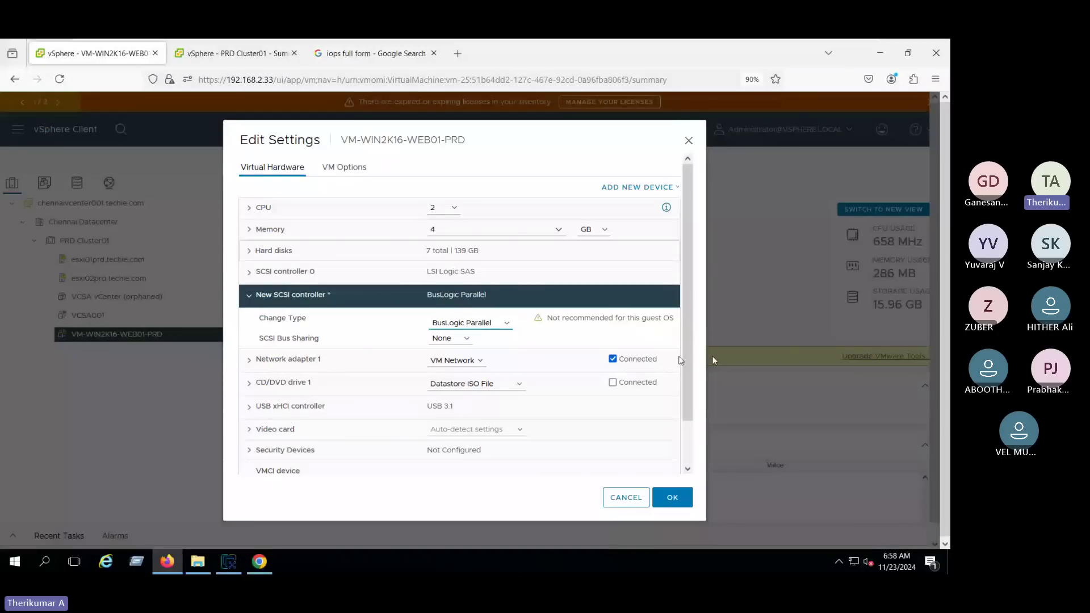
pyautogui.click(470, 322)
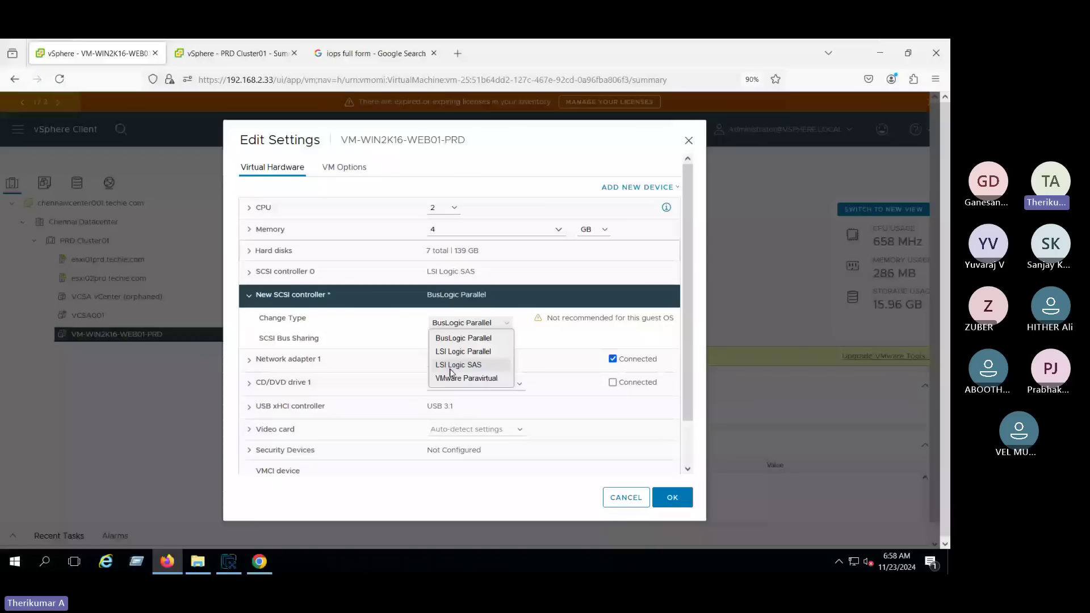
# Change the new virtual machine's guest OS to a newer 64-bit Windows version and expand the new SCSI controller to check its default
pyautogui.click(218, 55)
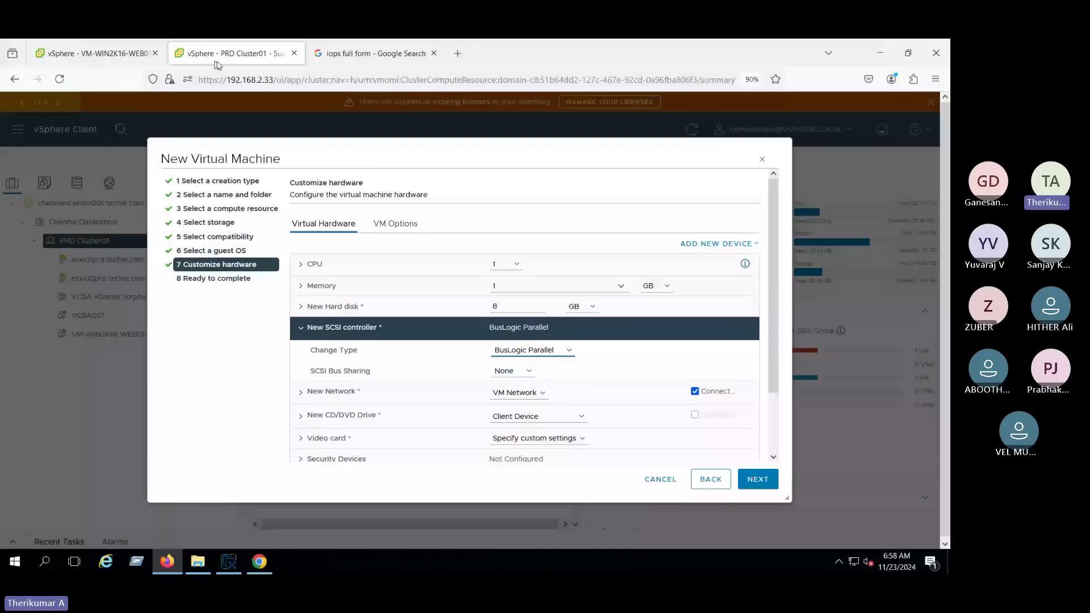
pyautogui.click(719, 487)
pyautogui.click(438, 256)
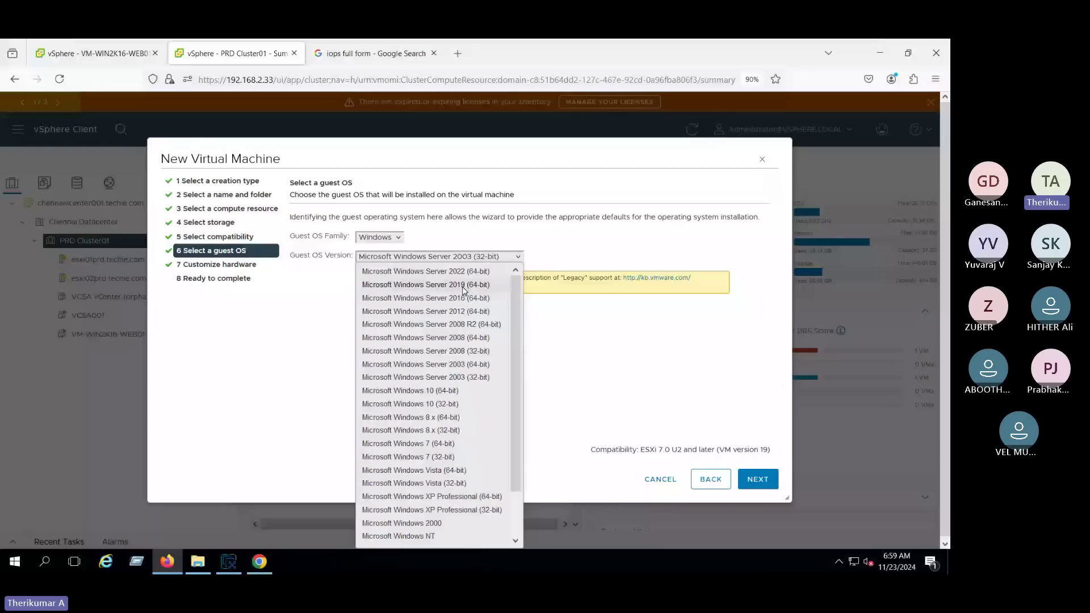
pyautogui.click(405, 391)
pyautogui.press('Return')
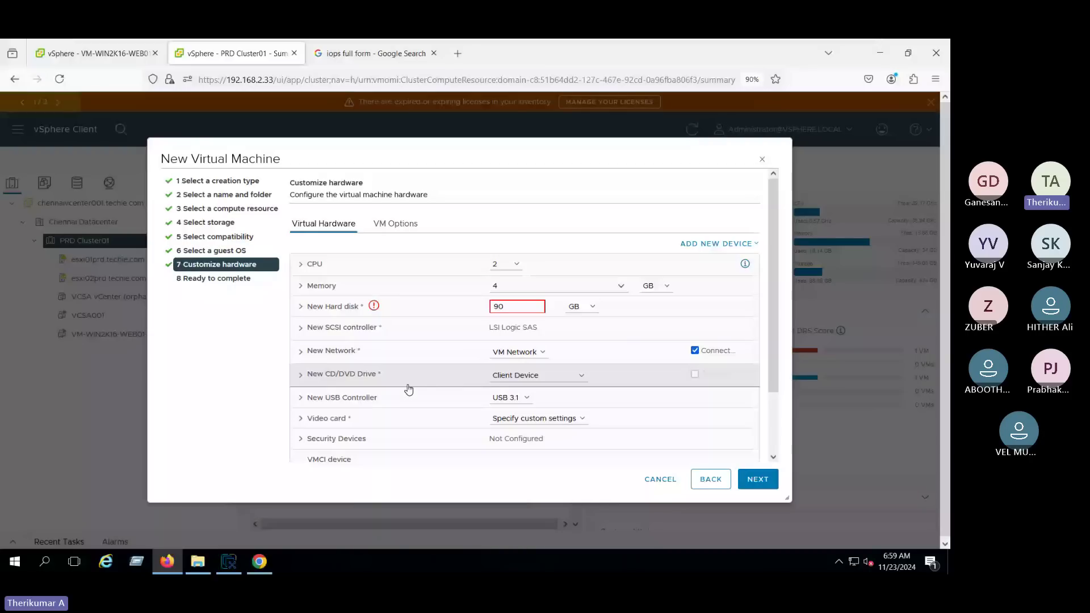
pyautogui.click(301, 327)
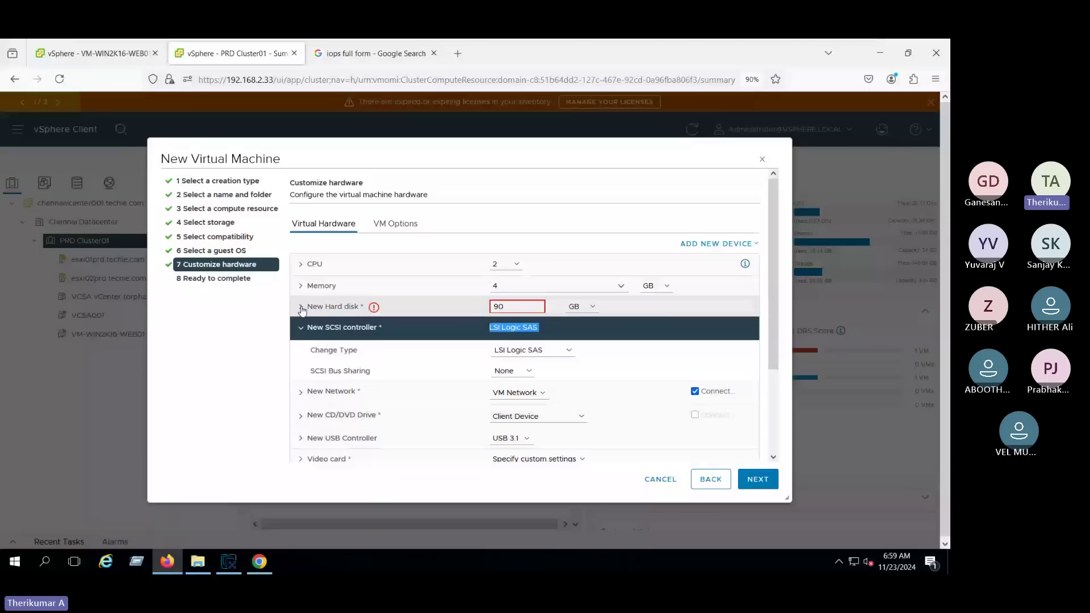
# Expand the new hard disk's settings and examine the slot options of its virtual device node
pyautogui.click(301, 307)
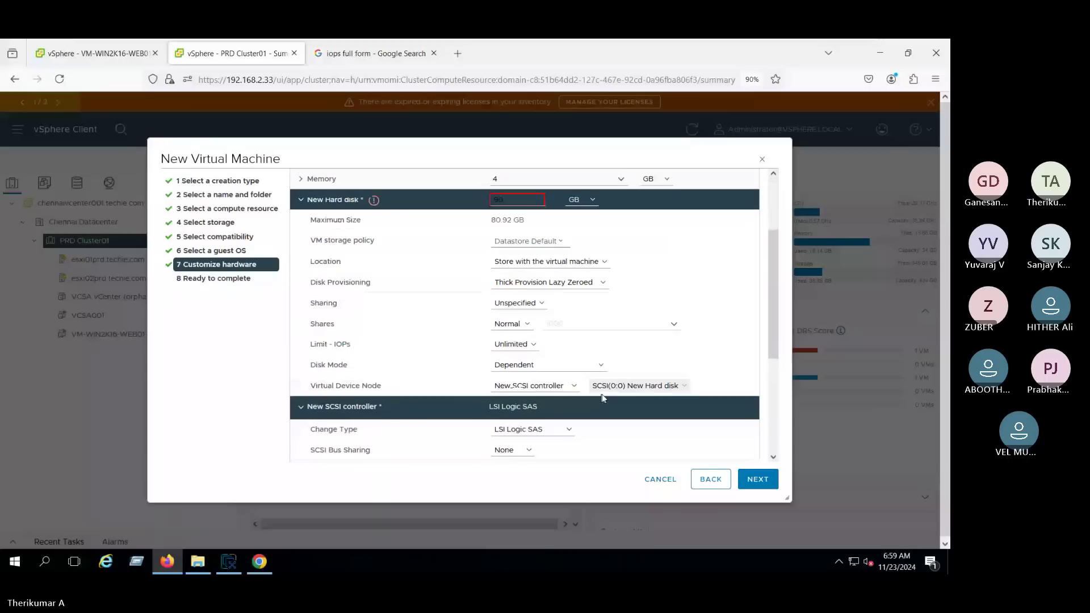
pyautogui.click(624, 386)
pyautogui.click(624, 386)
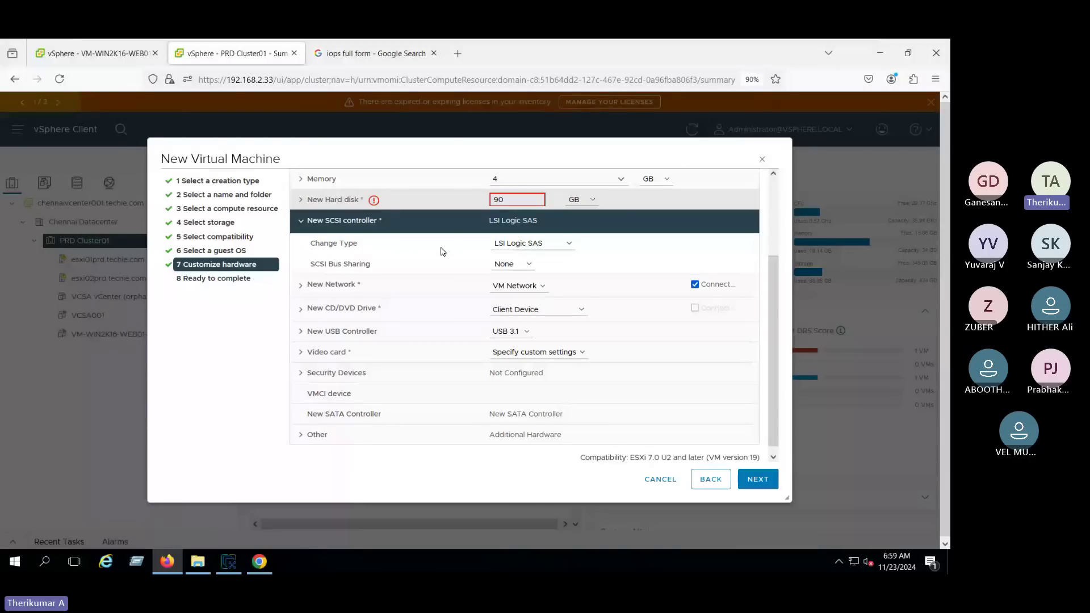
# Review the new SCSI controller's type options for the newer guest OS without changing the selection
pyautogui.click(535, 242)
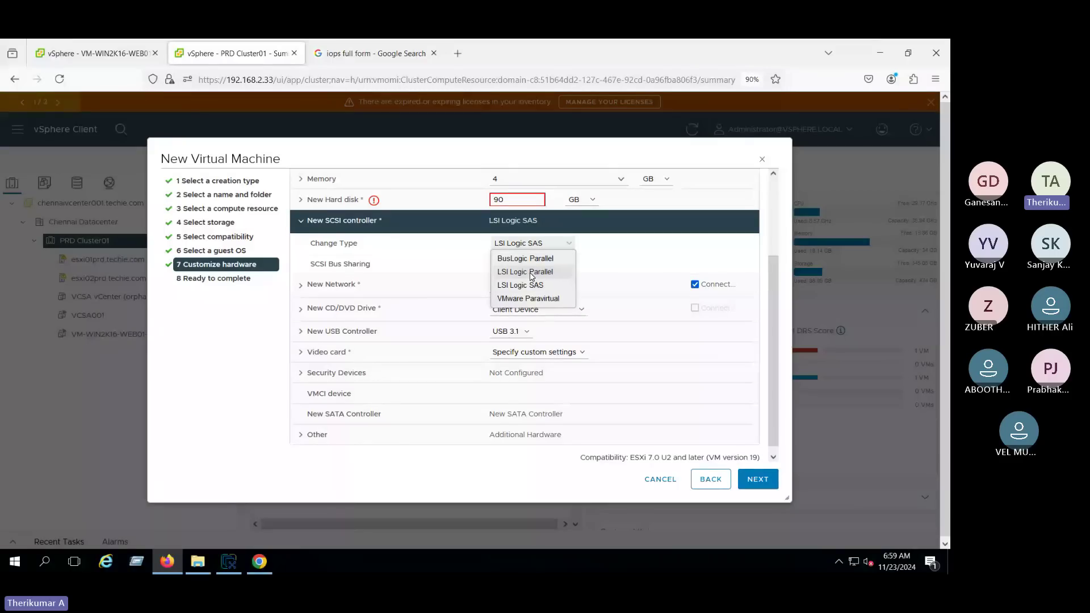
pyautogui.click(530, 244)
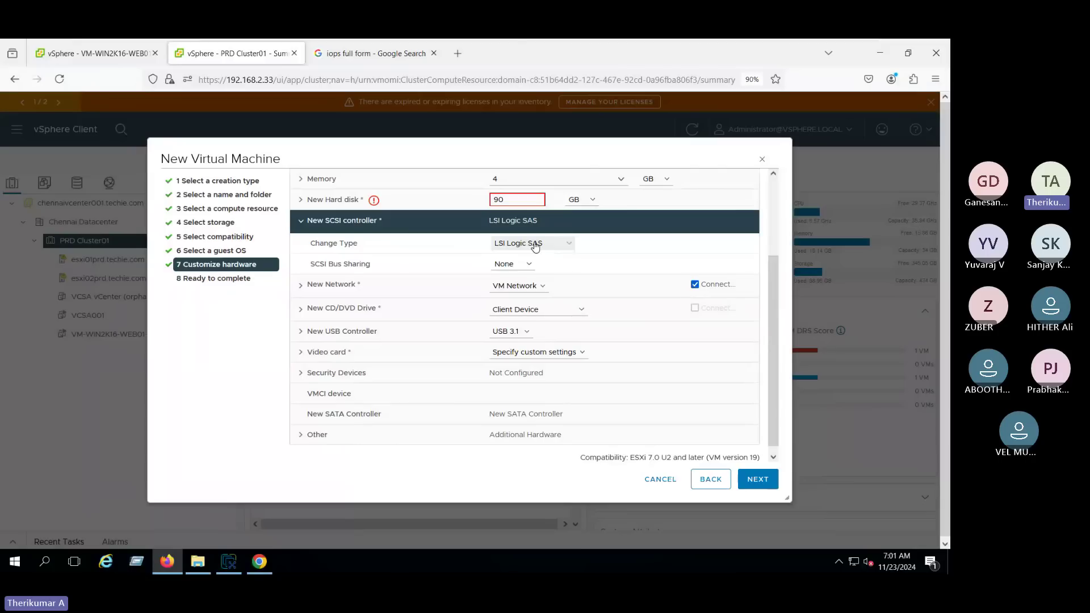
pyautogui.moveTo(618, 41)
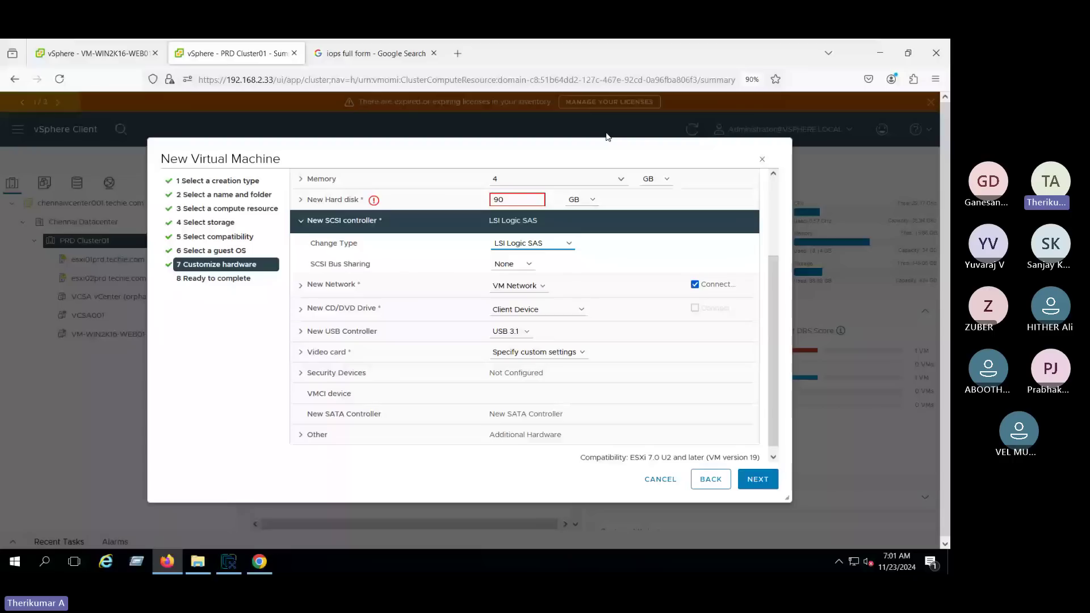
pyautogui.click(530, 242)
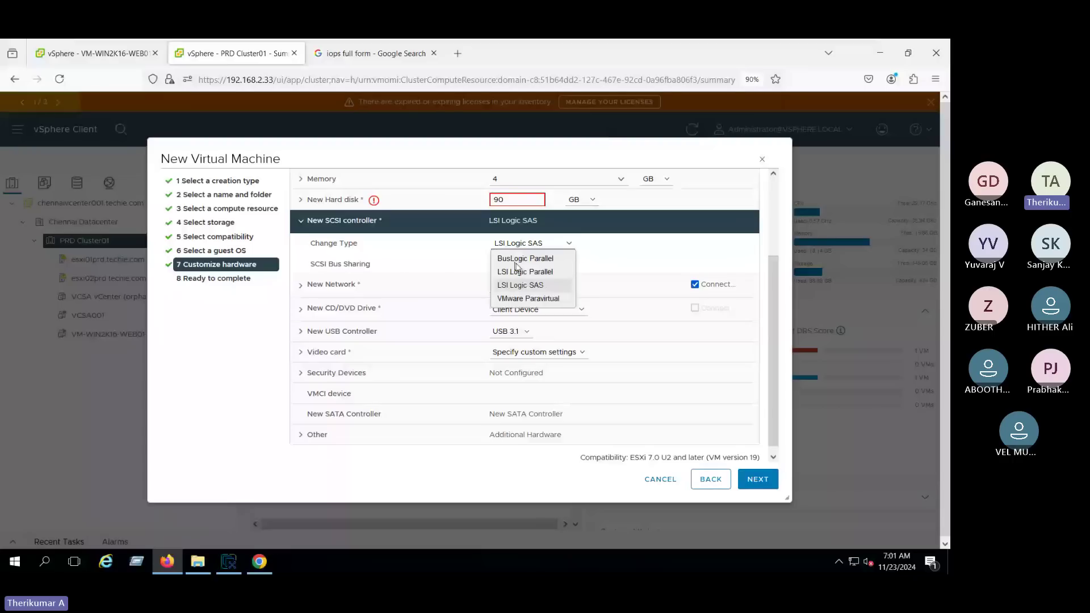
pyautogui.press('Escape')
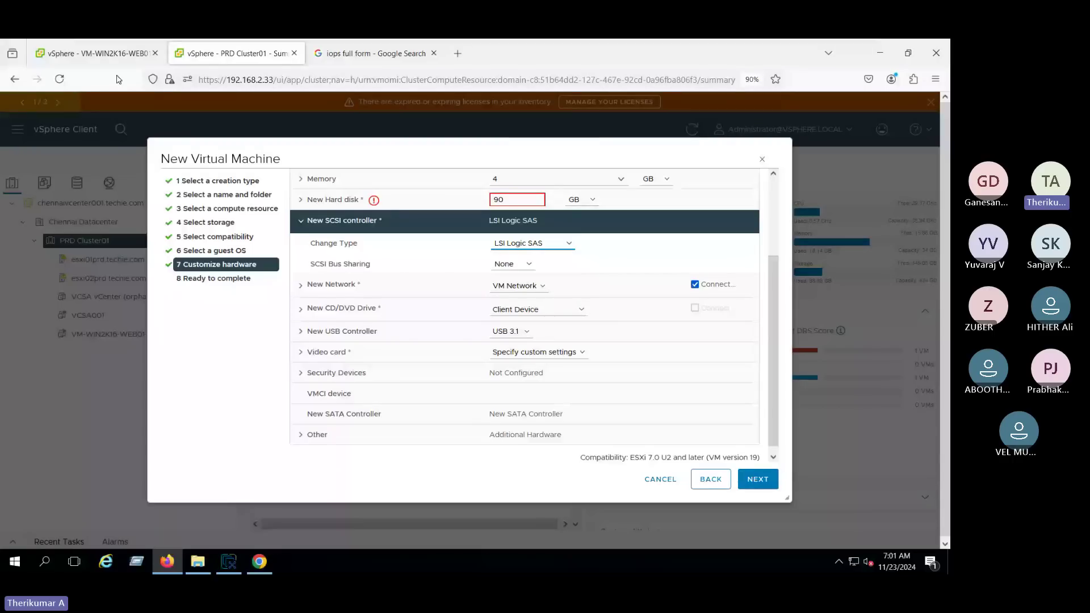
# Inspect SCSI controller 0 of VM-WIN2K16-WEB01-PRD and compare it with the type options of its new SCSI controller
pyautogui.click(39, 57)
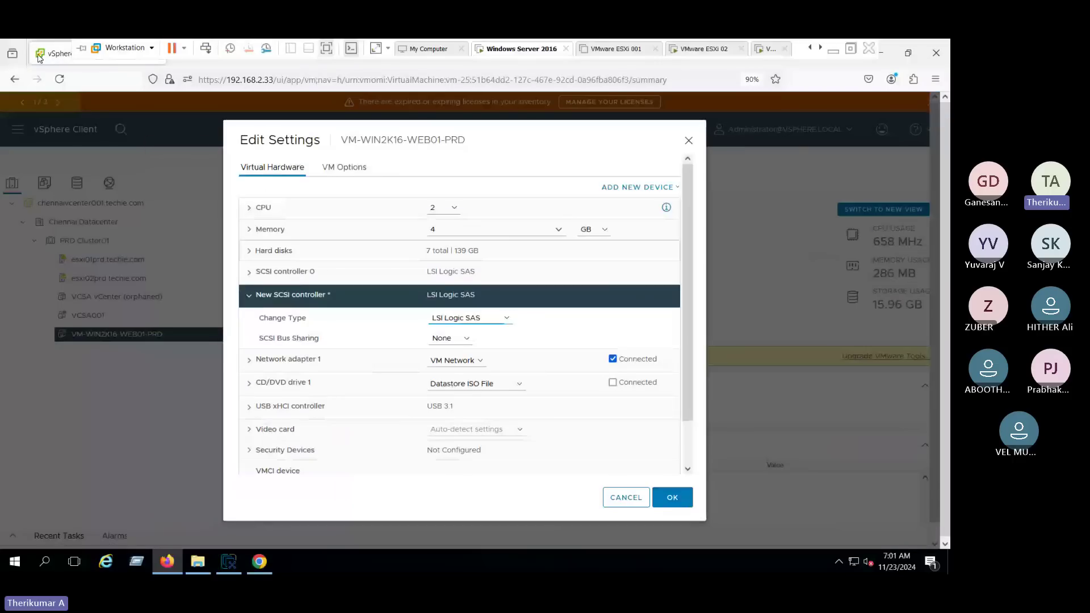
pyautogui.tripleClick(301, 277)
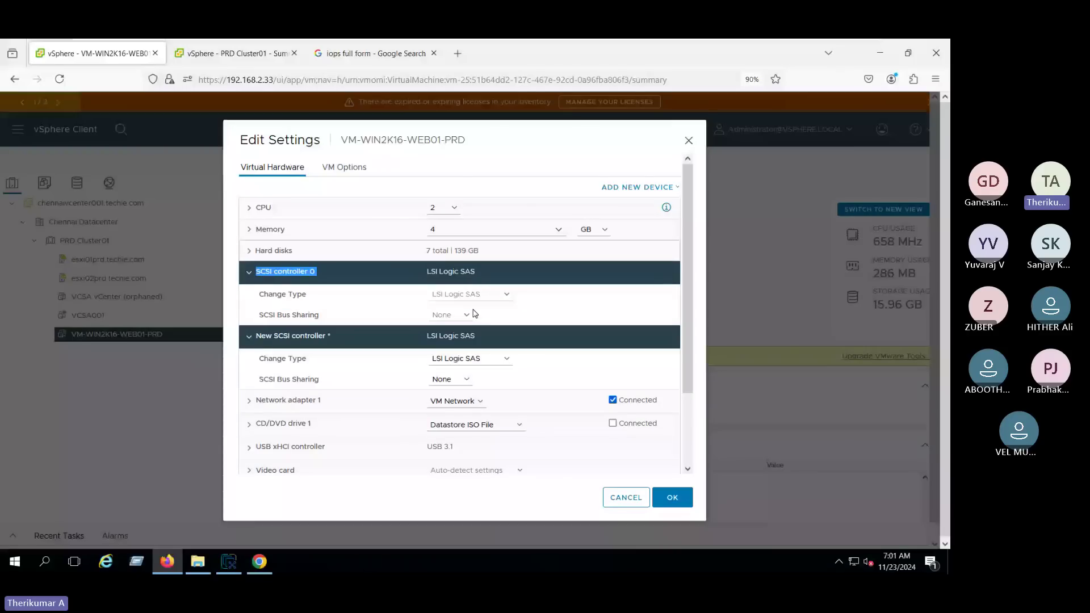
pyautogui.click(250, 281)
pyautogui.click(251, 282)
pyautogui.click(494, 318)
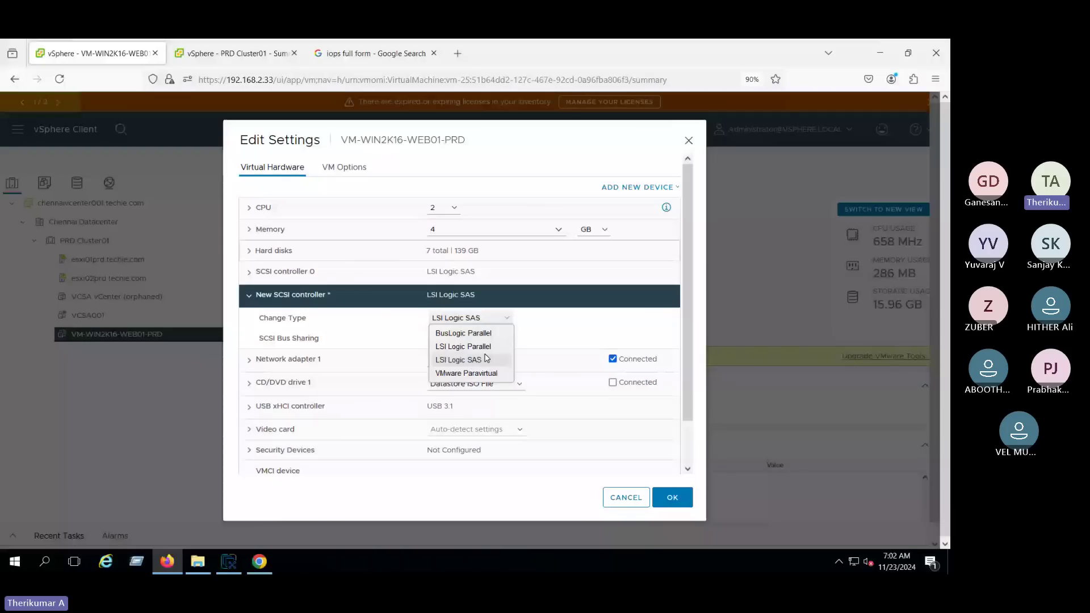
# Try VMware Paravirtual as the new SCSI controller's type, check SCSI controller 0, and discard the settings changes
pyautogui.click(466, 373)
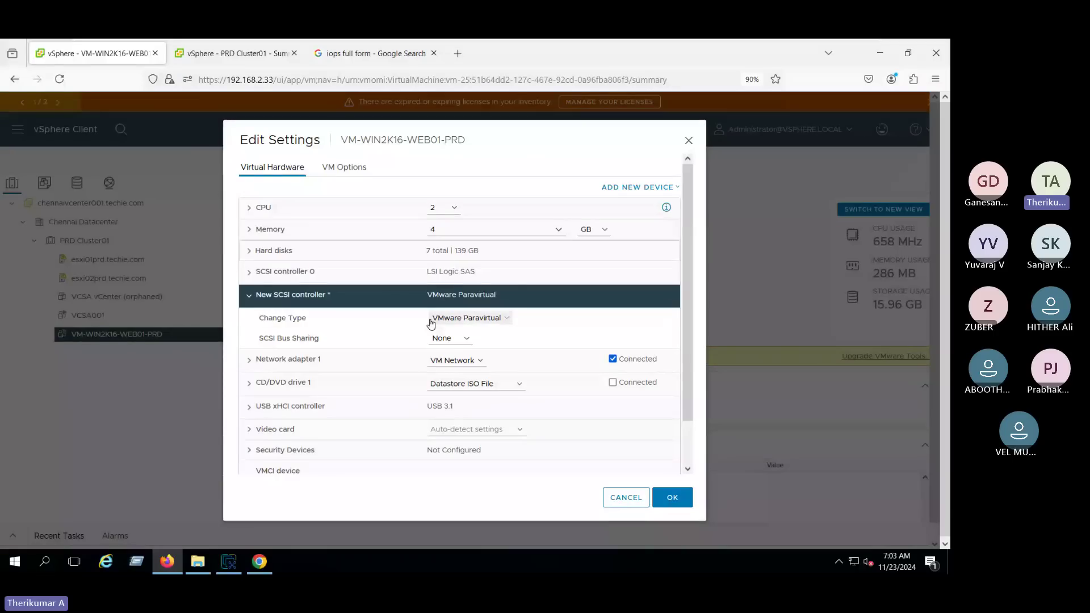
pyautogui.click(432, 321)
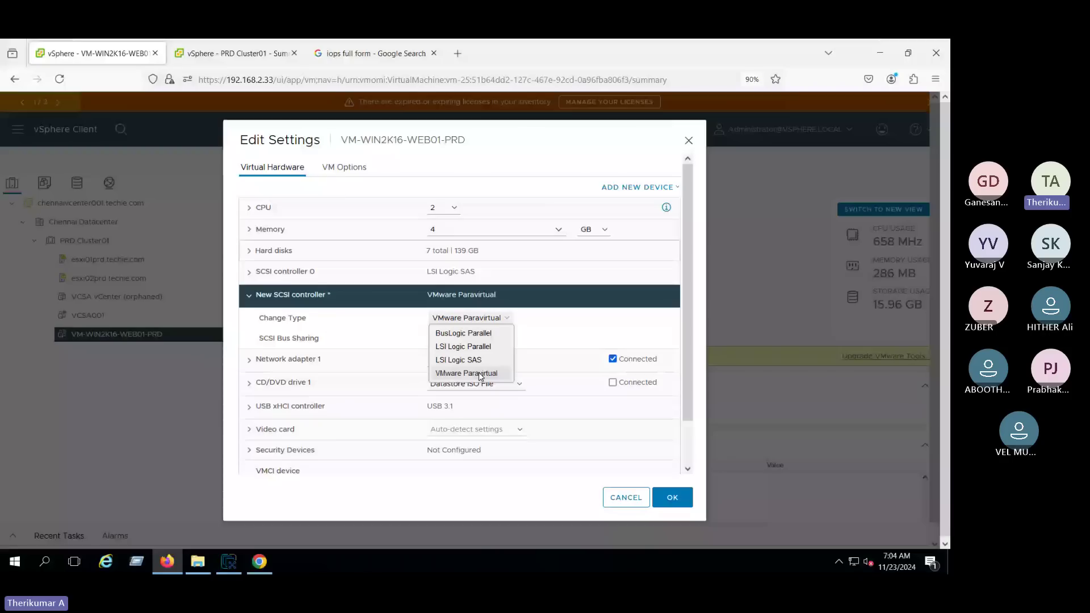
pyautogui.click(480, 374)
pyautogui.click(256, 273)
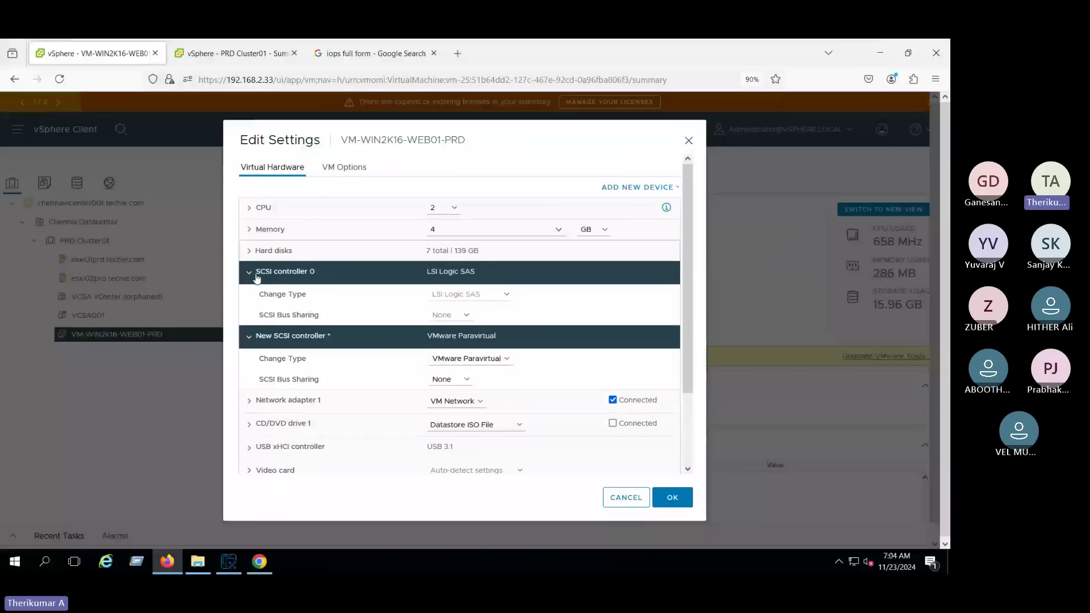
pyautogui.click(256, 273)
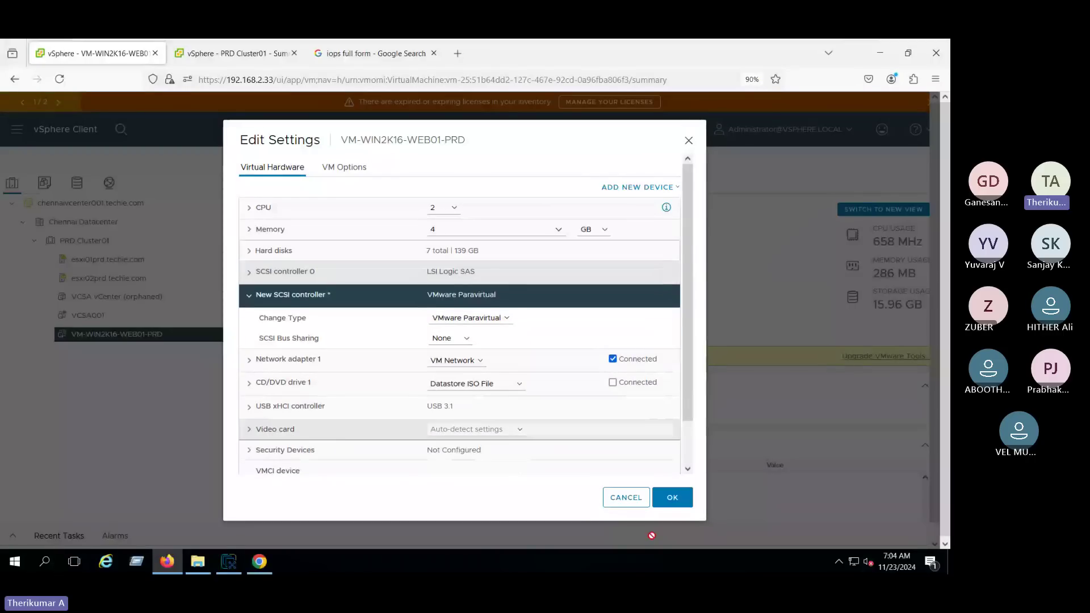
pyautogui.click(625, 498)
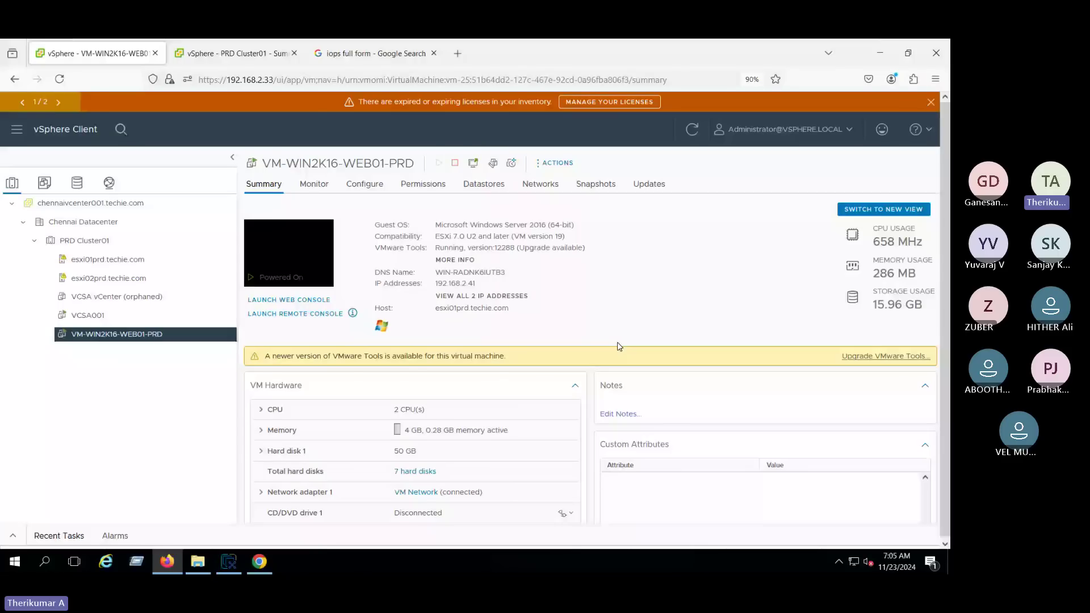
# Examine hard disk 1 in the VM-WIN2K16-WEB01-PRD summary and in its editable settings, including its virtual device node
pyautogui.click(286, 451)
pyautogui.scroll(-2, 397, 397)
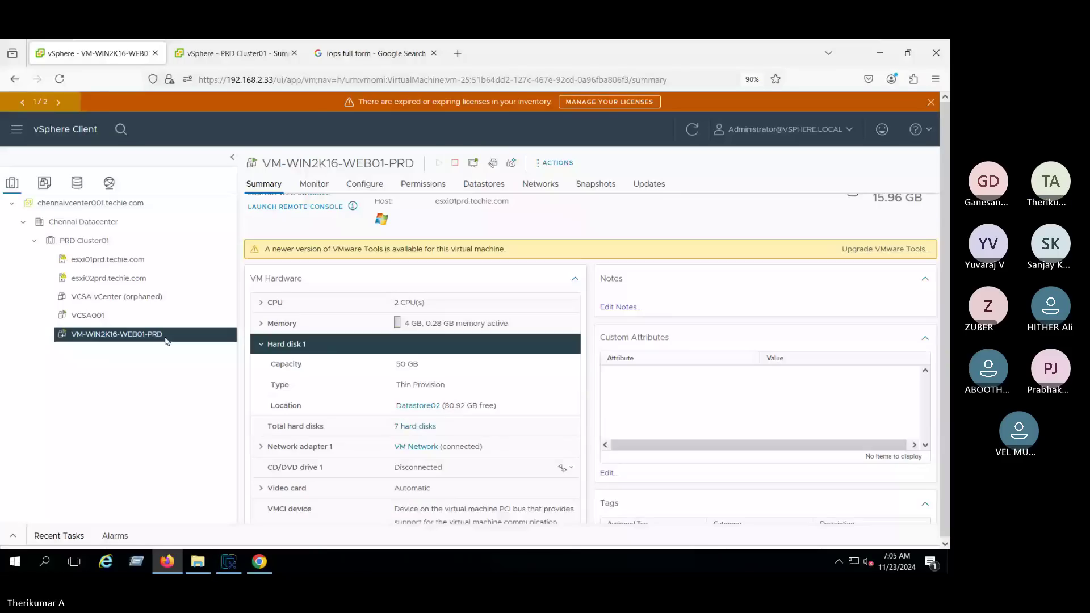
pyautogui.rightClick(166, 341)
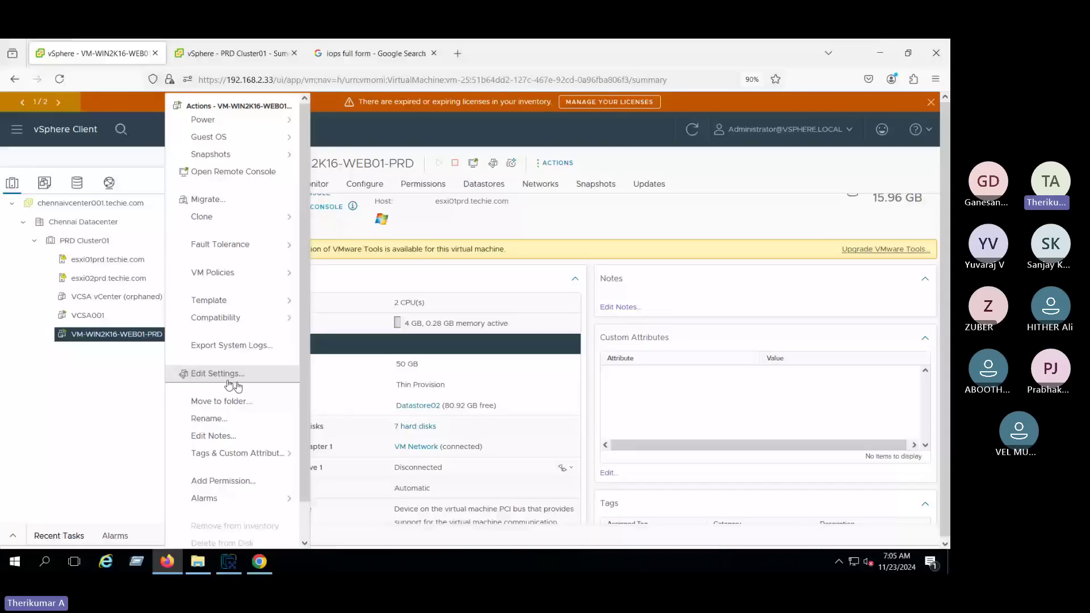
pyautogui.click(230, 385)
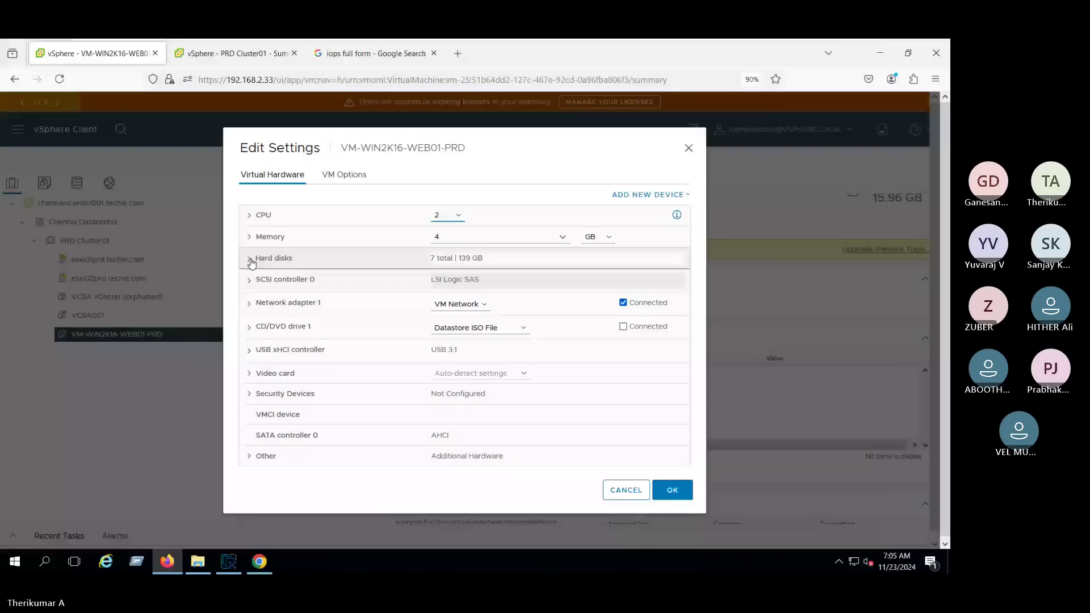
pyautogui.click(250, 259)
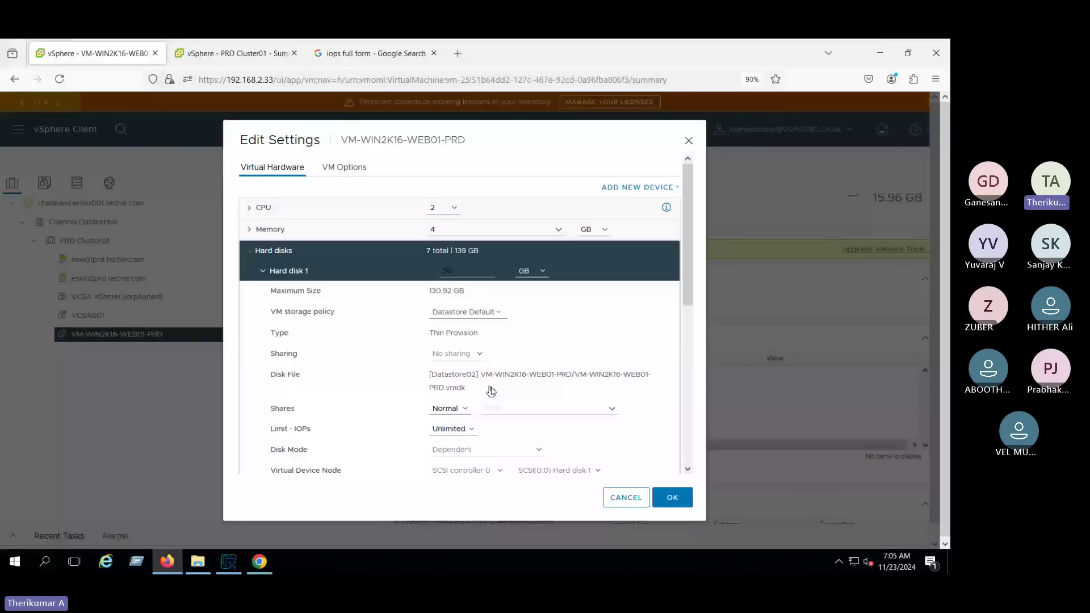
pyautogui.scroll(-2, 491, 391)
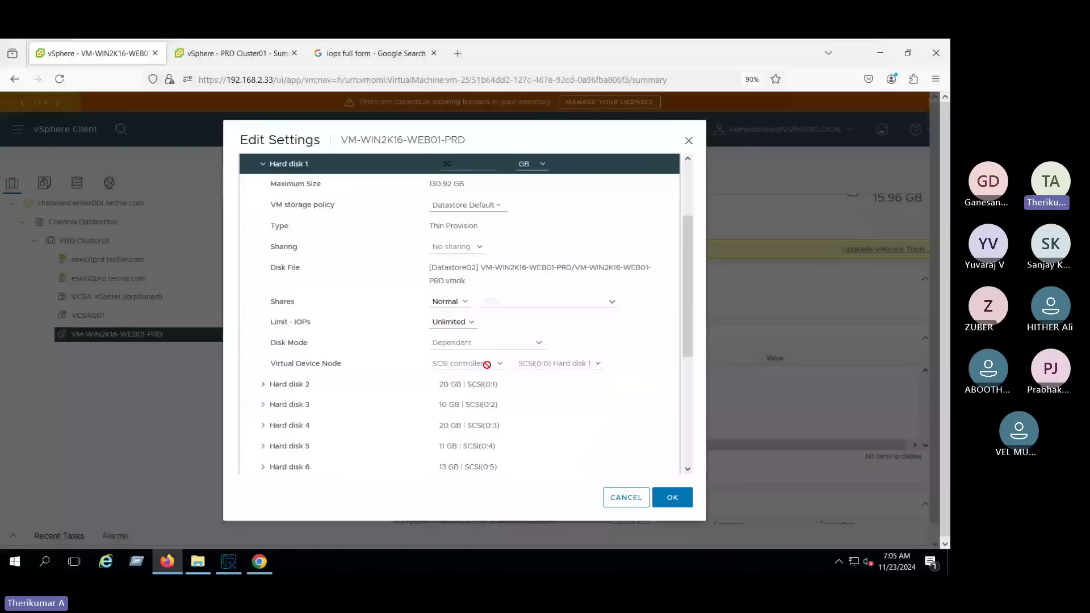
pyautogui.scroll(2, 487, 364)
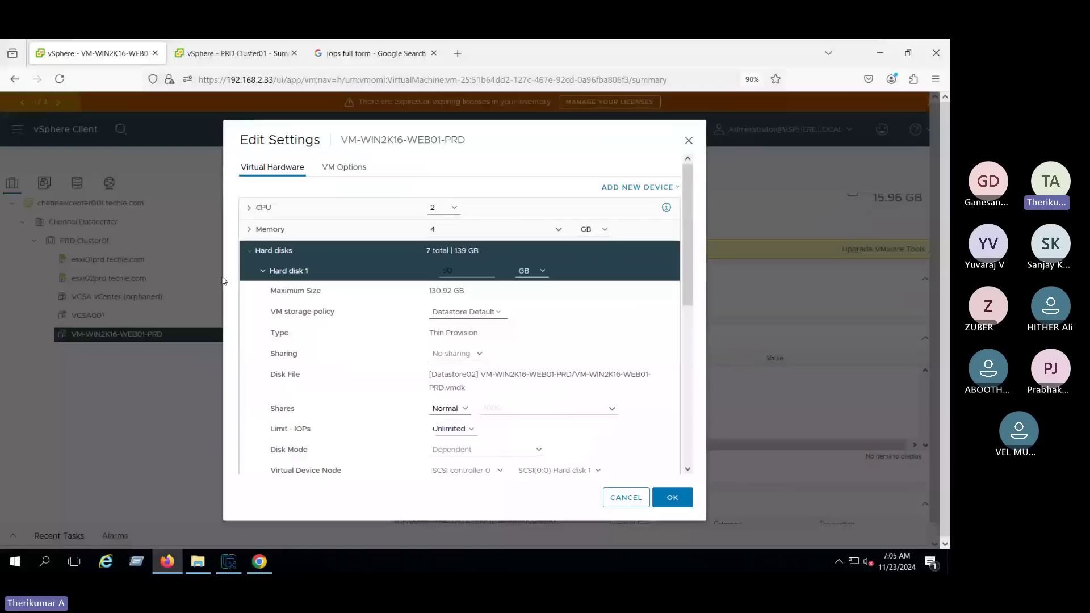
pyautogui.click(256, 270)
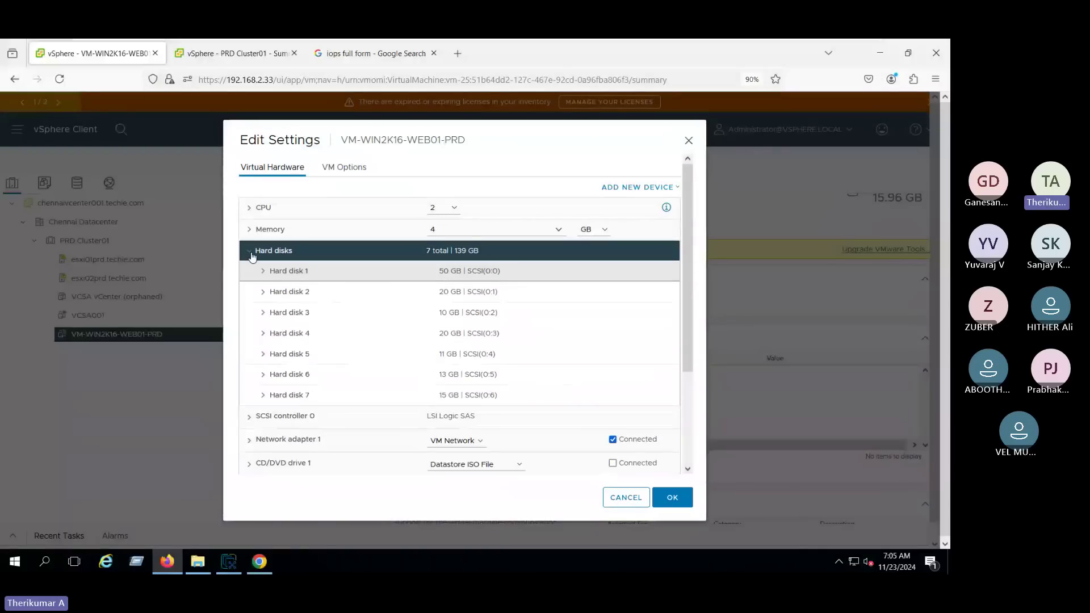
pyautogui.click(252, 253)
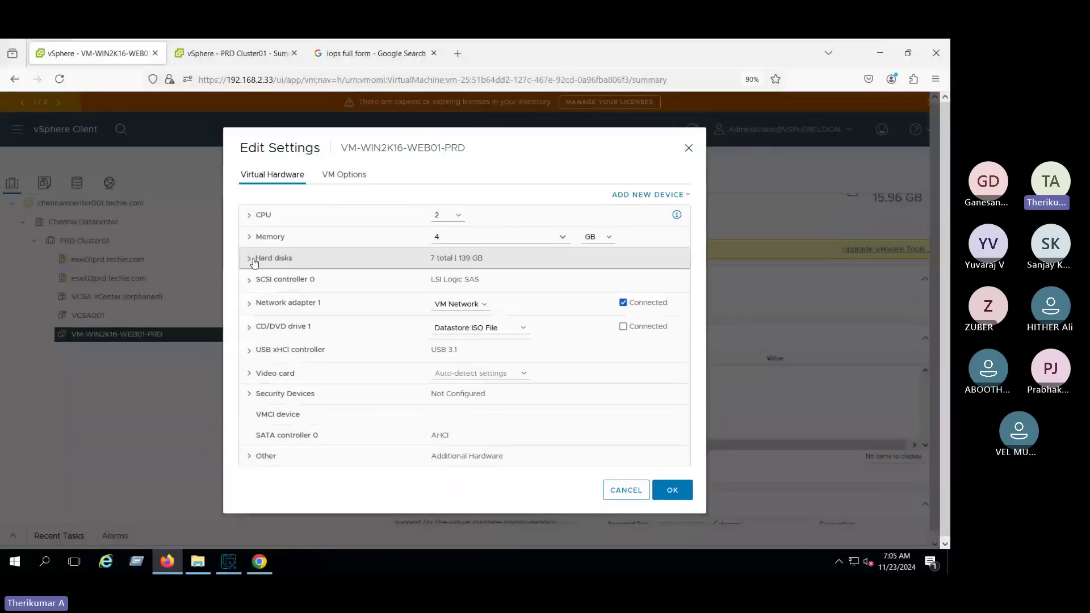
# Compare SCSI controller 0's type with the virtual device node assigned to hard disk 1
pyautogui.tripleClick(273, 286)
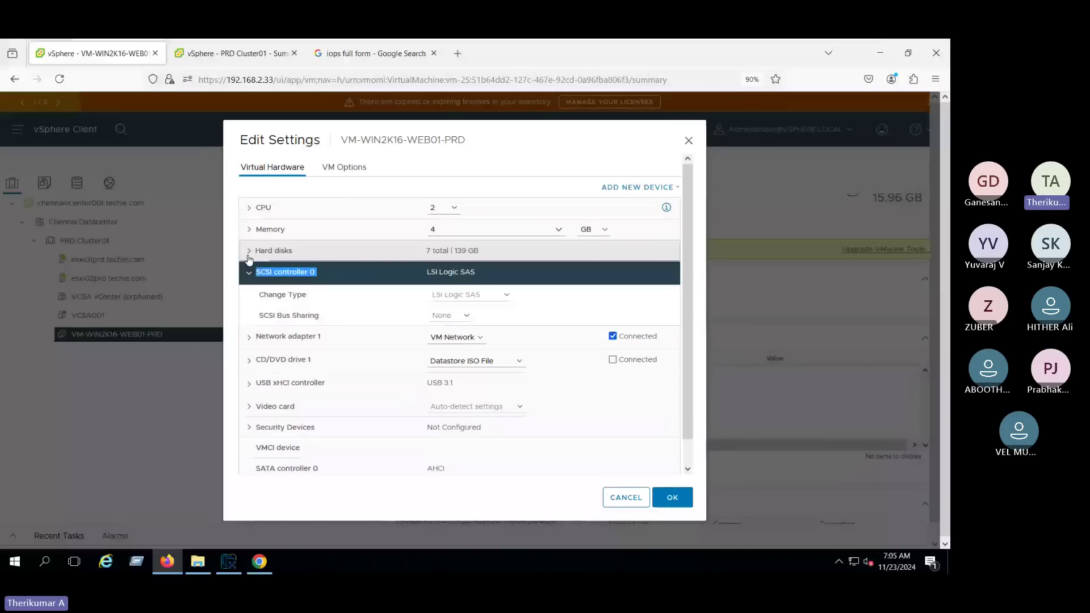
pyautogui.click(249, 253)
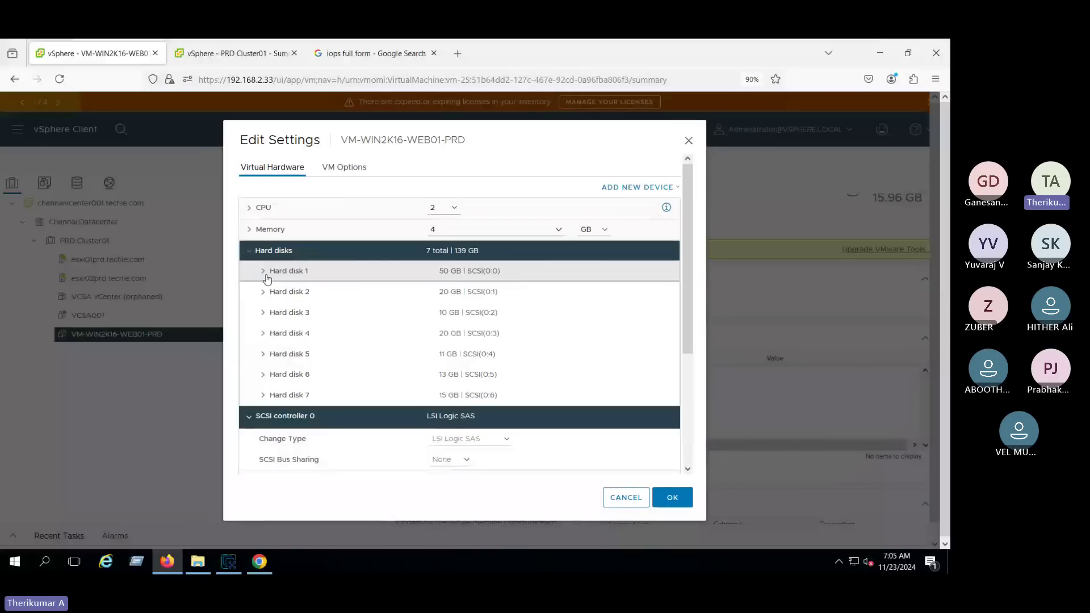
pyautogui.click(264, 271)
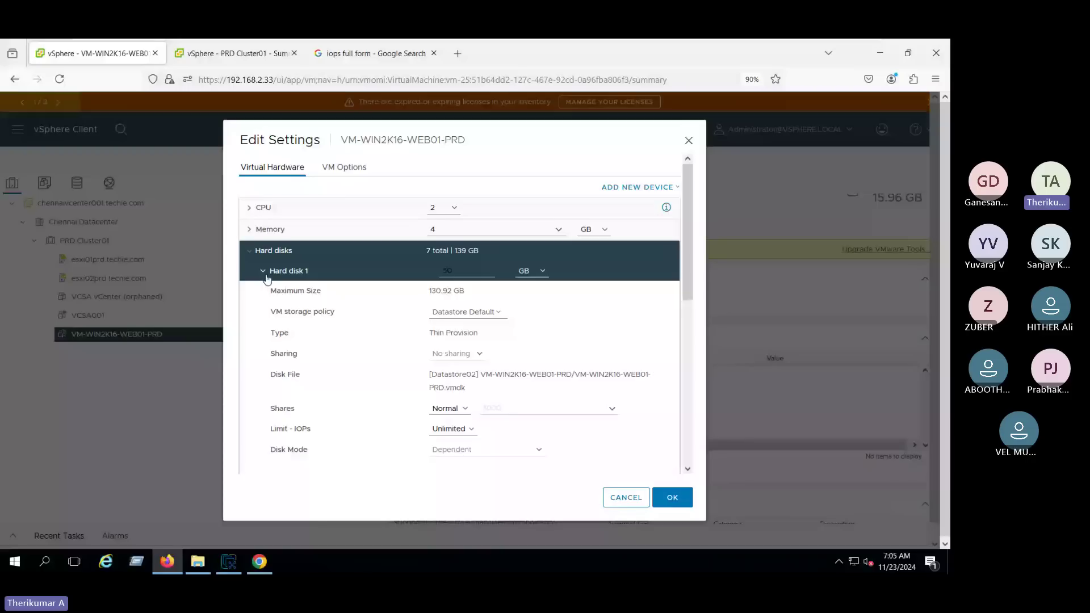
pyautogui.scroll(-2, 489, 411)
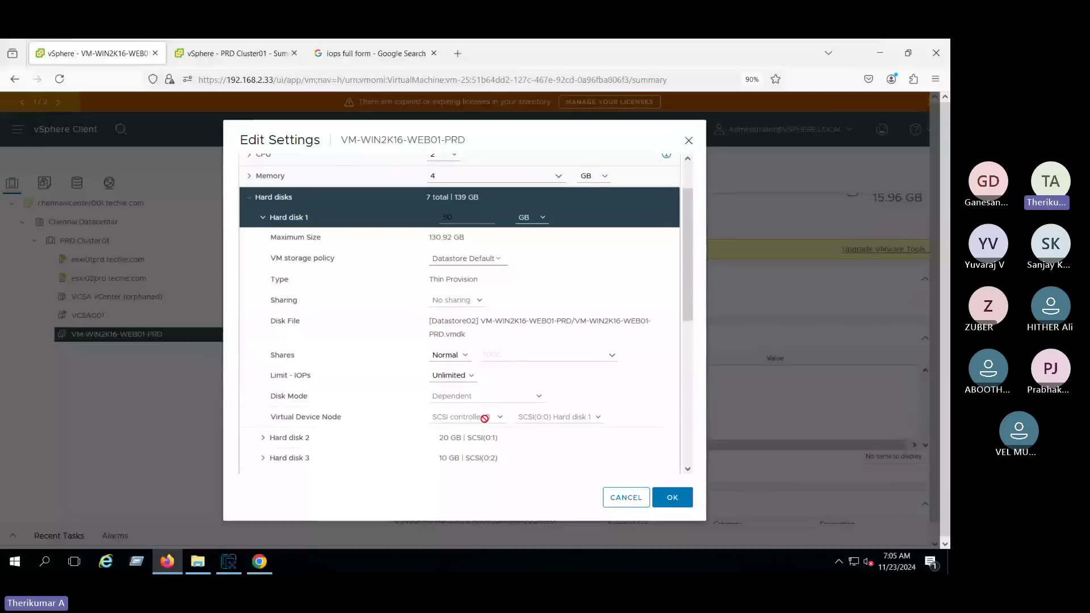
pyautogui.click(251, 205)
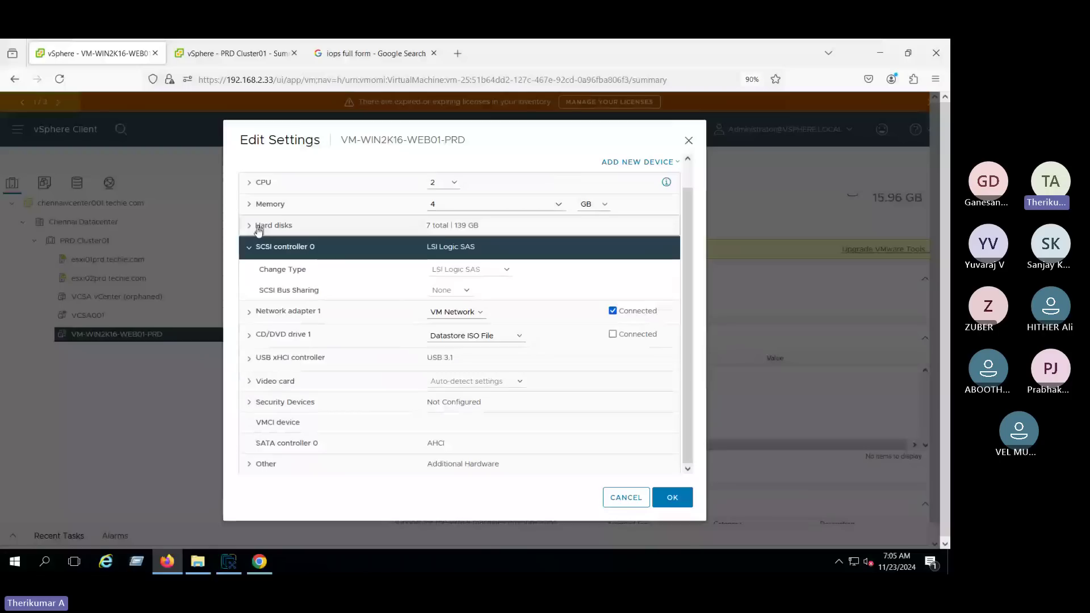
# Add a SCSI controller of type VMware Paravirtual with bus sharing set to None and save the virtual machine's settings
pyautogui.click(686, 196)
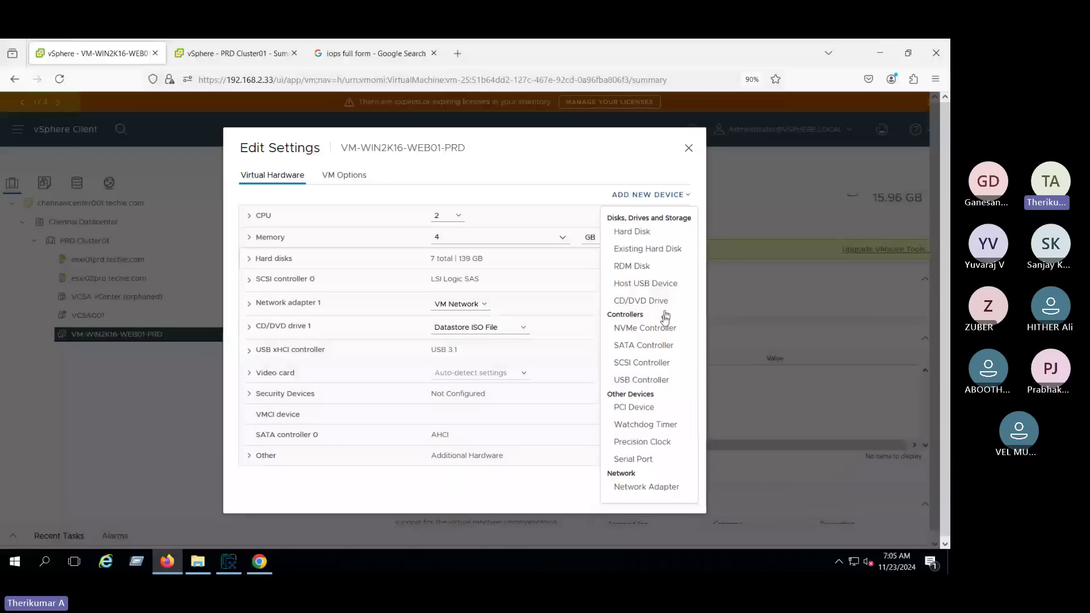
pyautogui.click(642, 363)
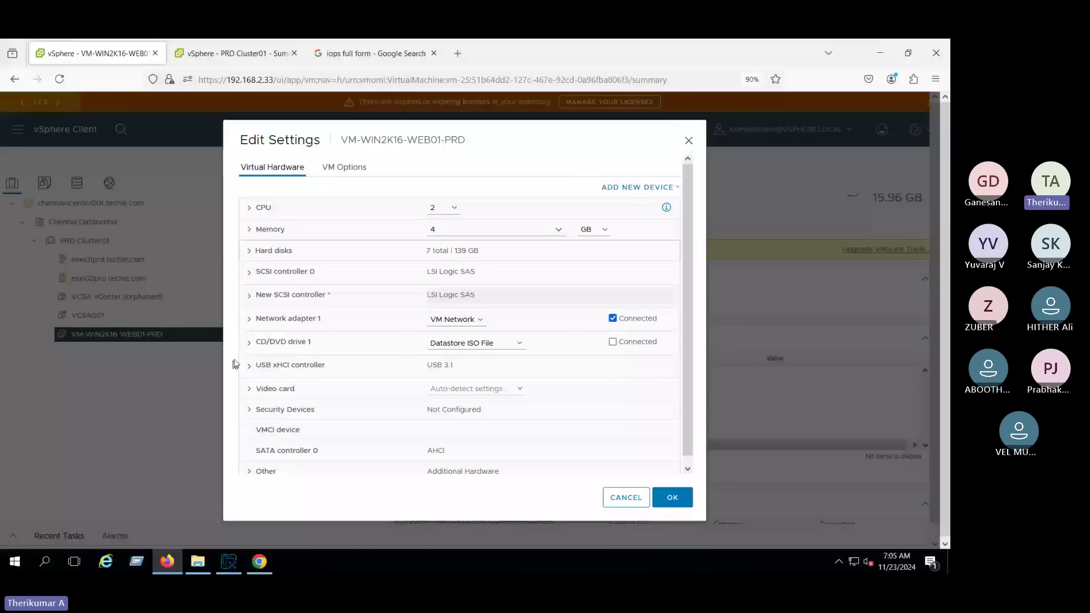
pyautogui.click(470, 318)
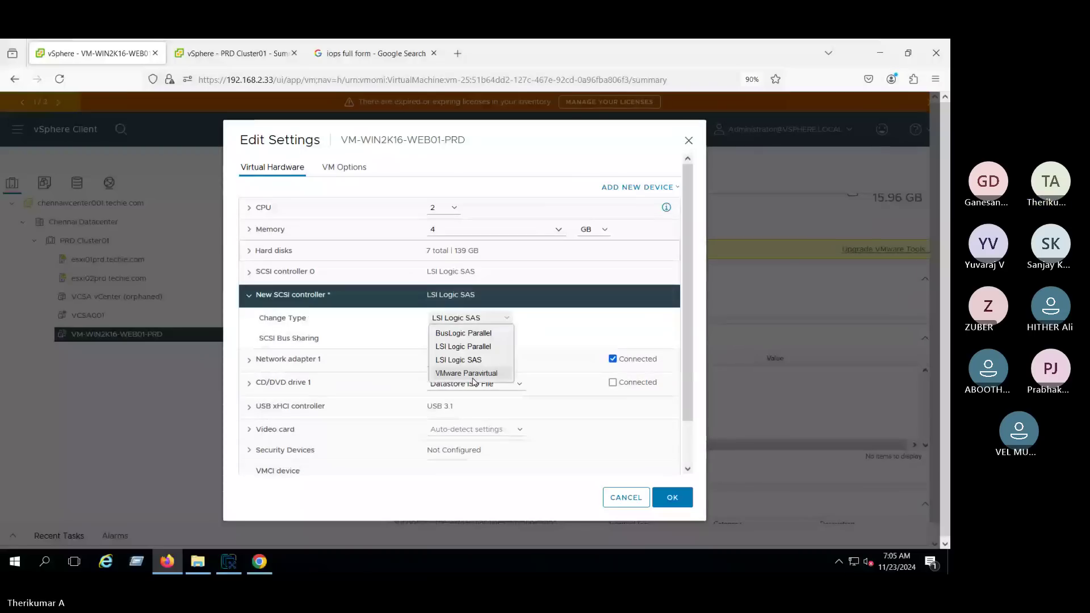
pyautogui.click(472, 376)
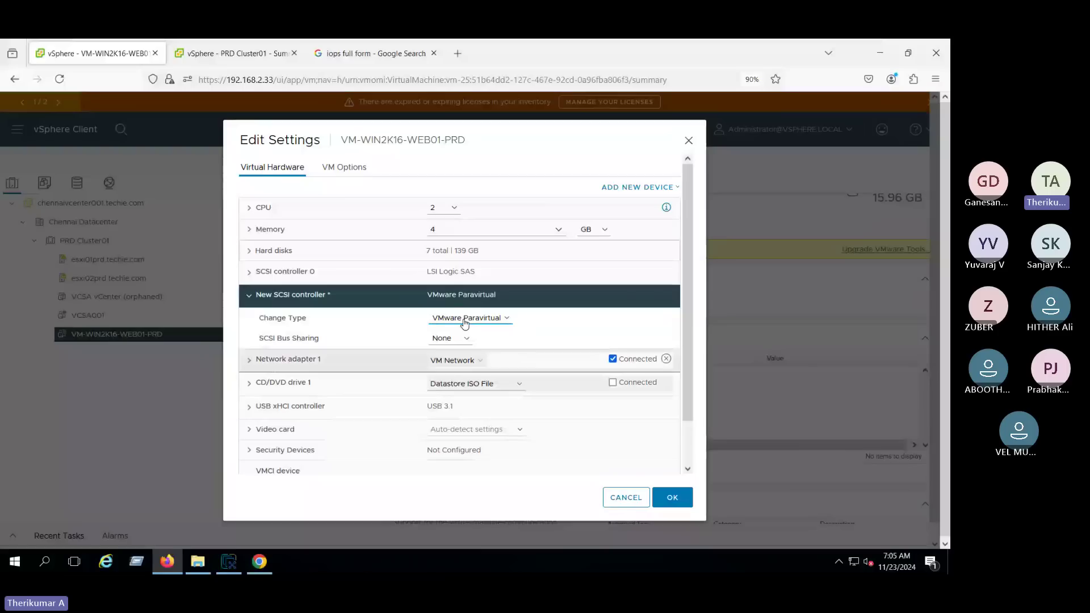
pyautogui.click(450, 340)
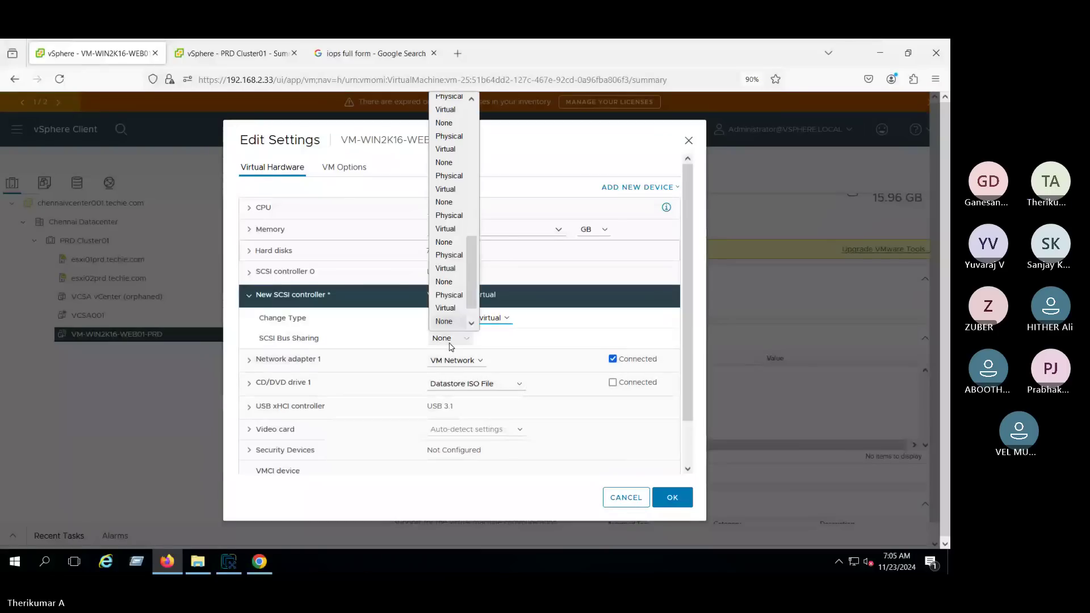
pyautogui.click(448, 341)
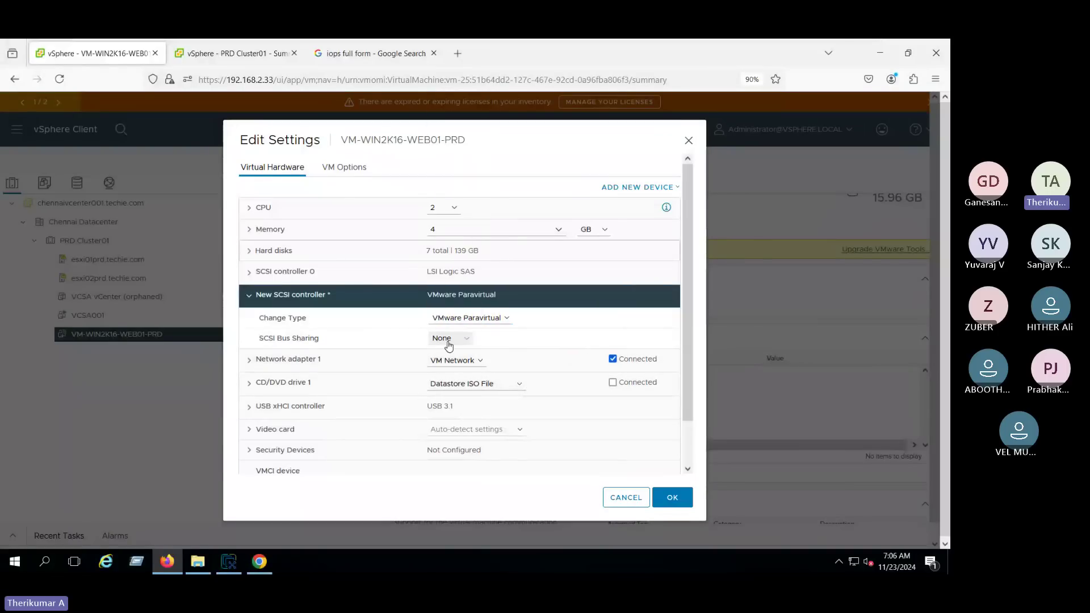
pyautogui.click(672, 498)
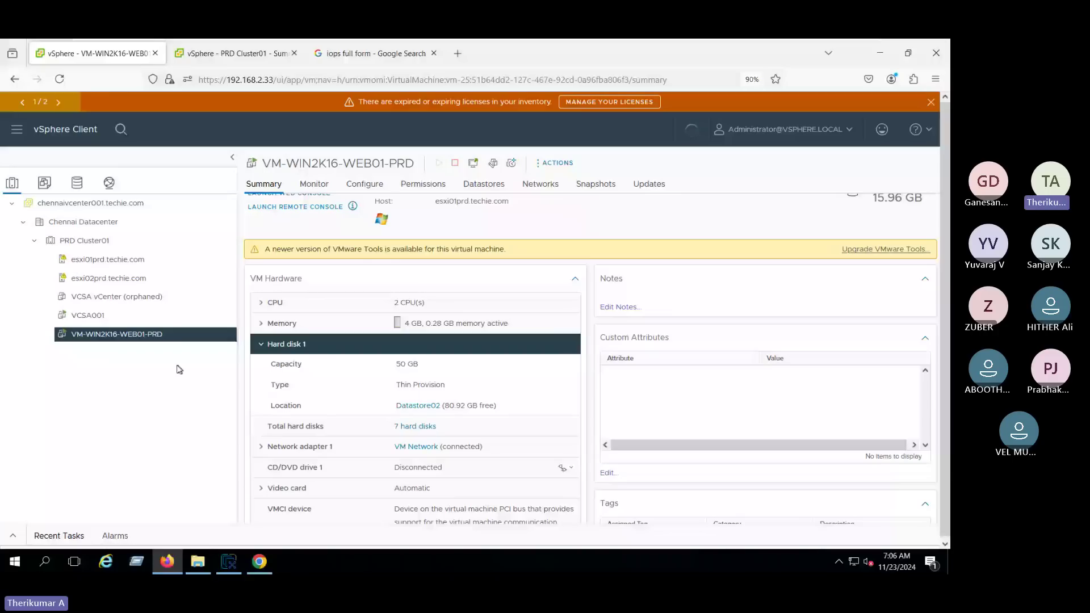
# Reopen the settings of VM-WIN2K16-WEB01-PRD and add a new 10 GB hard disk
pyautogui.scroll(-2, 341, 454)
pyautogui.click(272, 503)
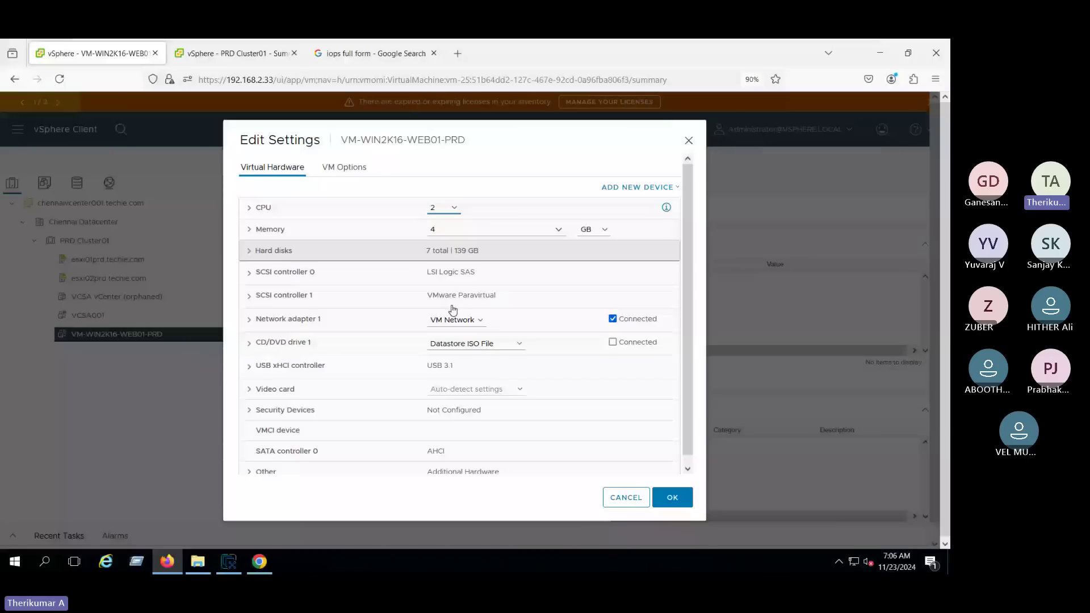
pyautogui.click(539, 250)
pyautogui.click(673, 188)
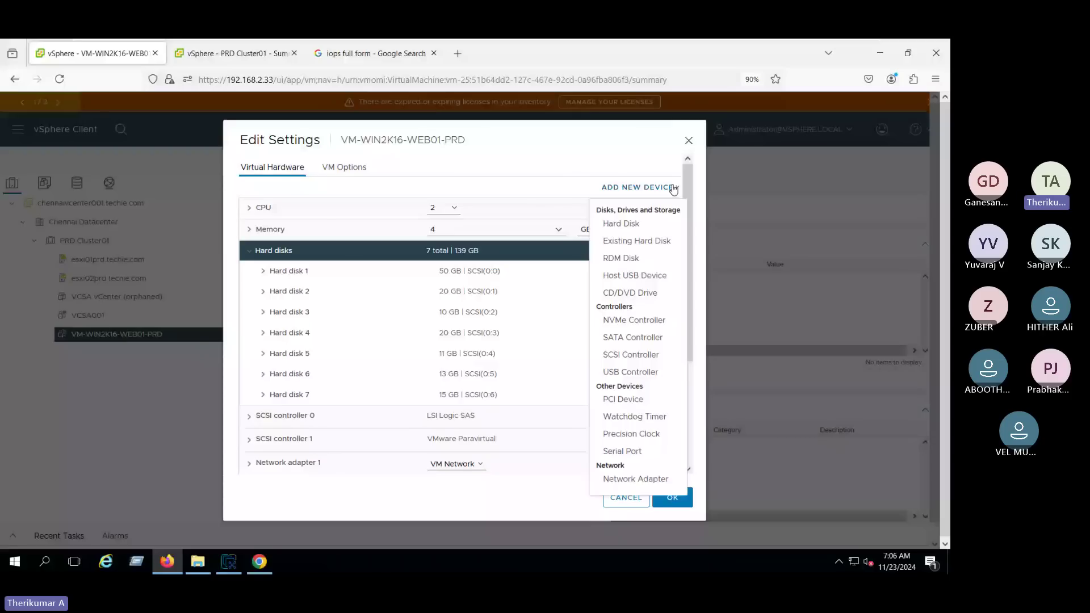
pyautogui.click(621, 223)
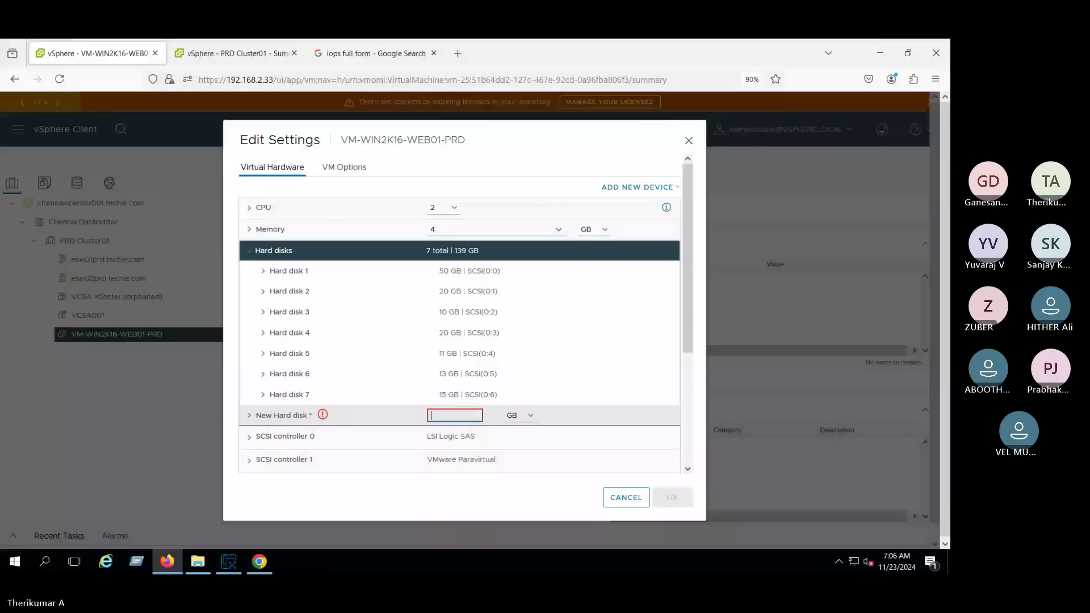
pyautogui.write('10')
# Assign the new hard disk's virtual device node to SCSI controller 1
pyautogui.scroll(-2, 255, 311)
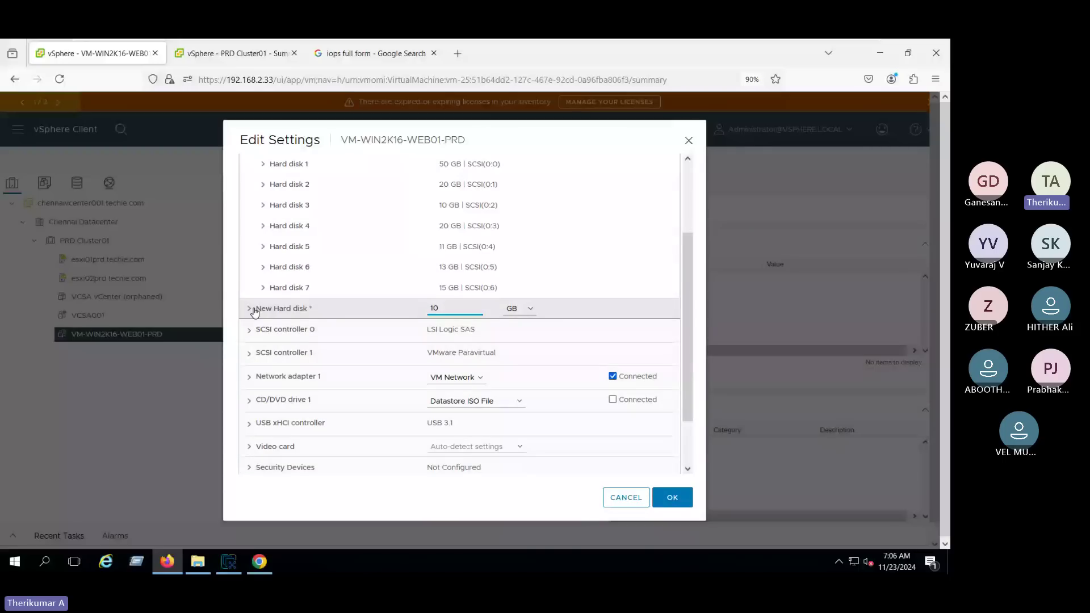
pyautogui.click(253, 309)
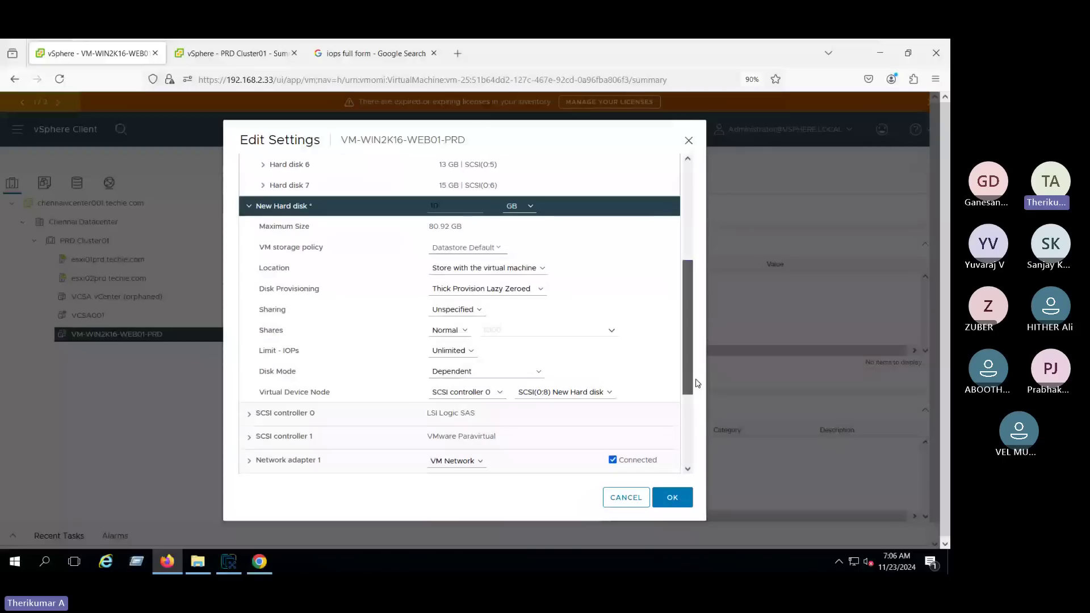
pyautogui.click(489, 392)
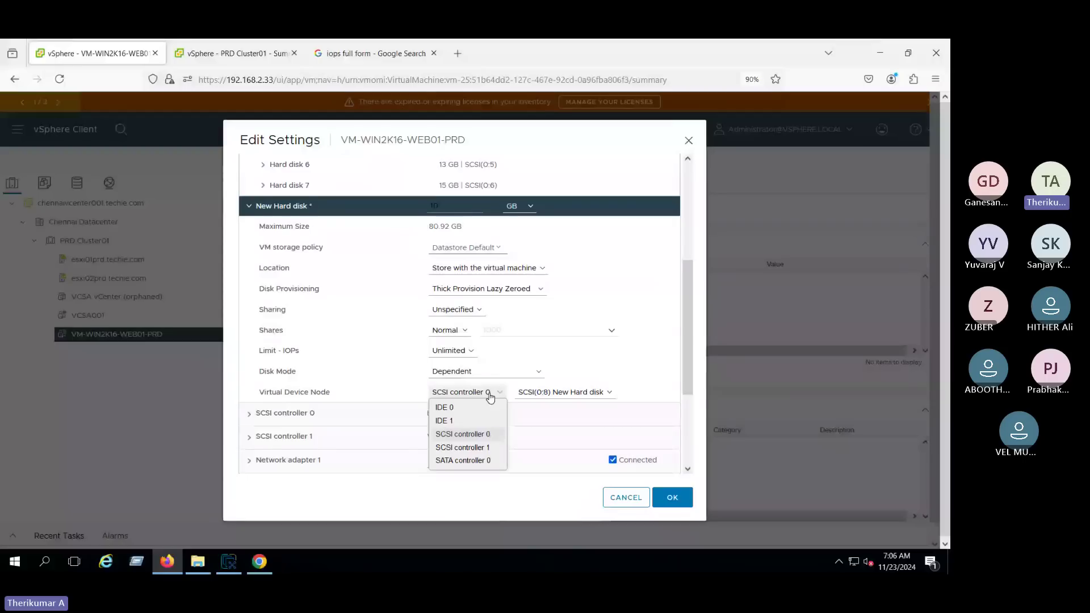
pyautogui.click(491, 448)
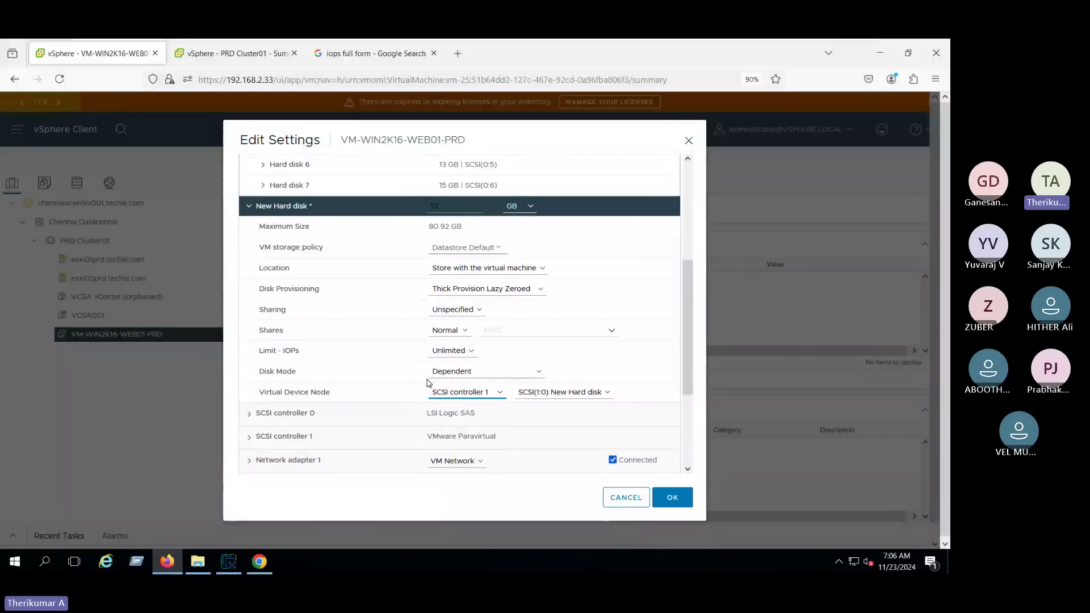
# Collapse the new hard disk and expand SCSI controllers 1 and 0 to compare their types
pyautogui.click(248, 206)
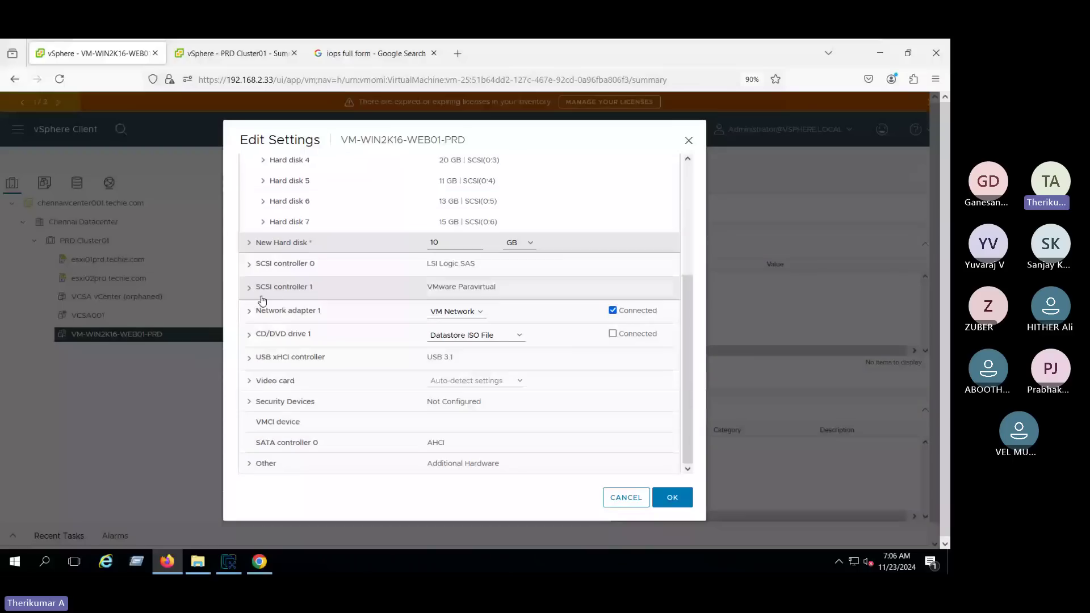
pyautogui.click(261, 290)
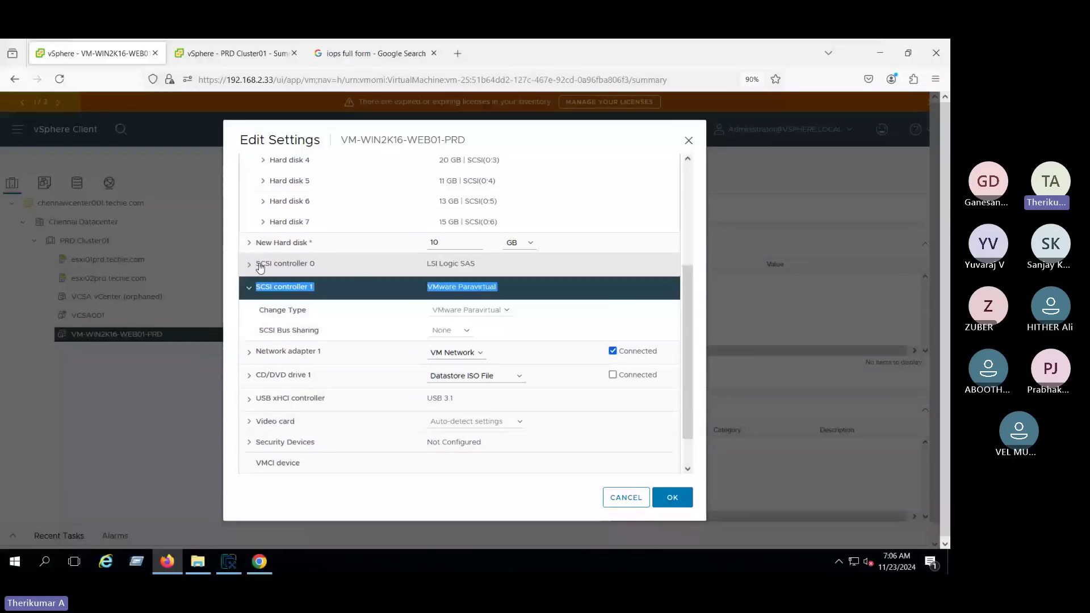
pyautogui.click(340, 266)
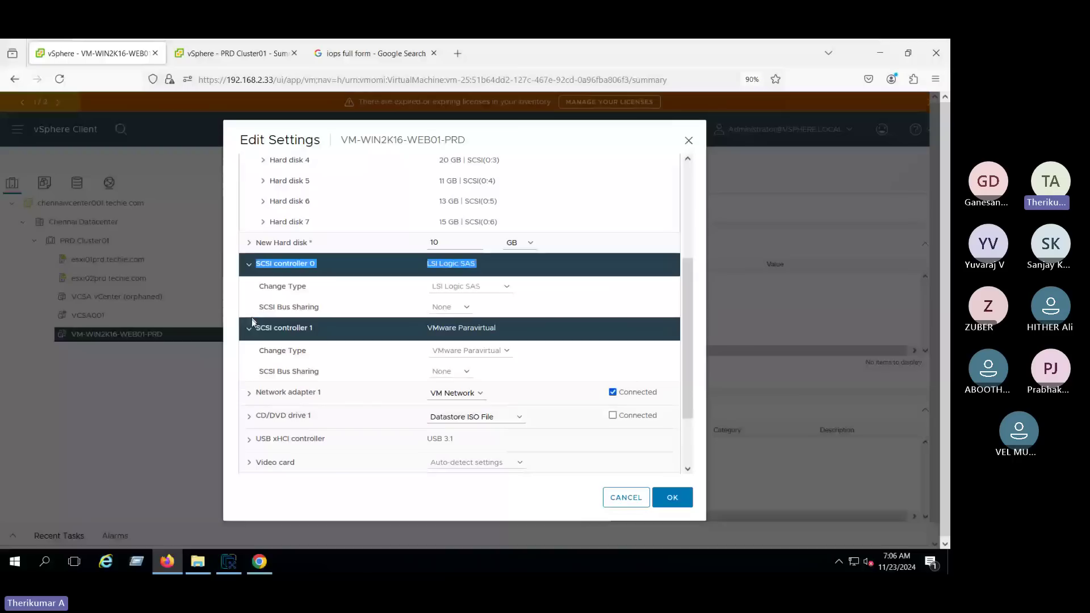
# Set the new hard disk's provisioning to Thin Provision, keep its virtual device node at SCSI(1:0), and save the virtual machine's settings
pyautogui.click(249, 243)
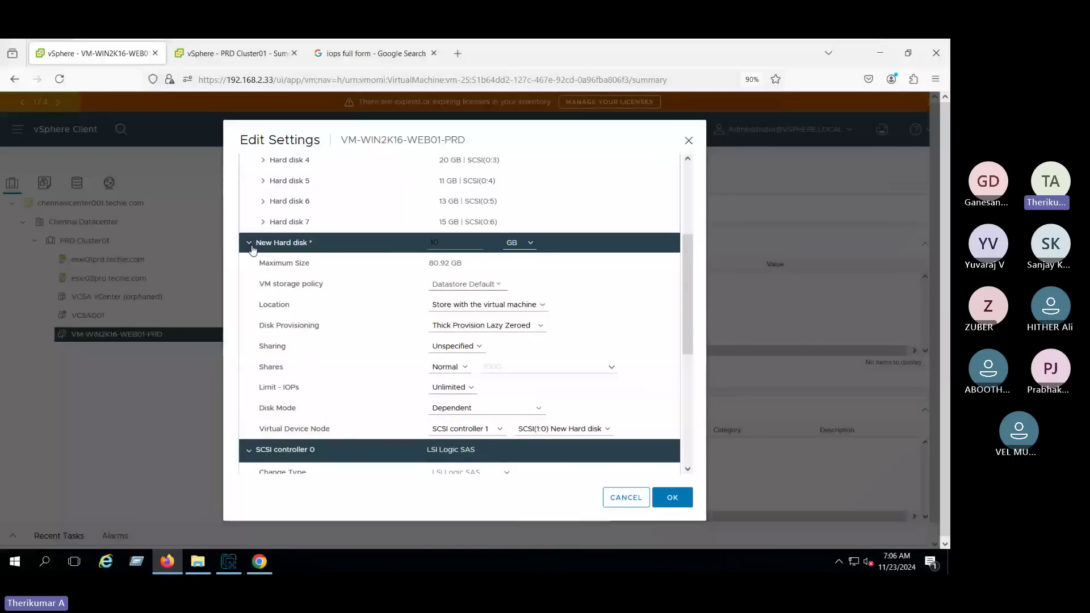
pyautogui.click(484, 430)
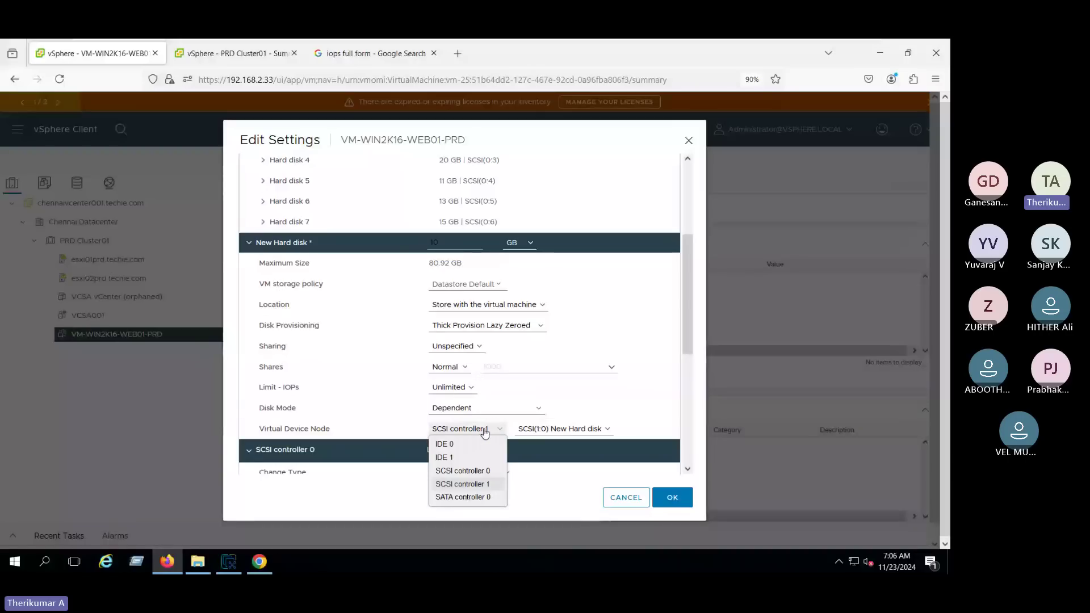
pyautogui.click(484, 430)
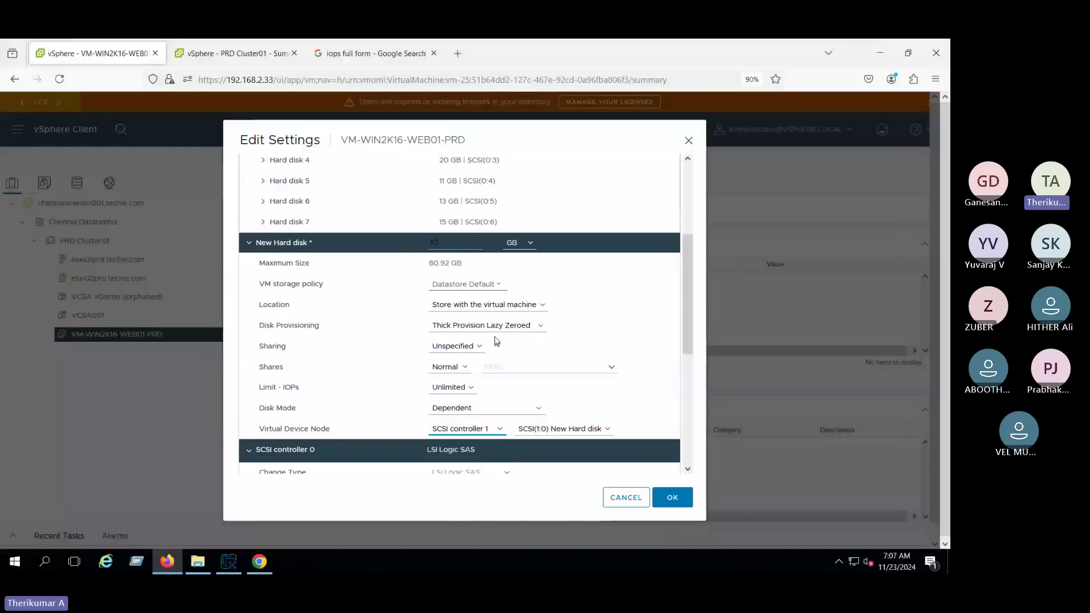
pyautogui.click(499, 325)
pyautogui.click(482, 341)
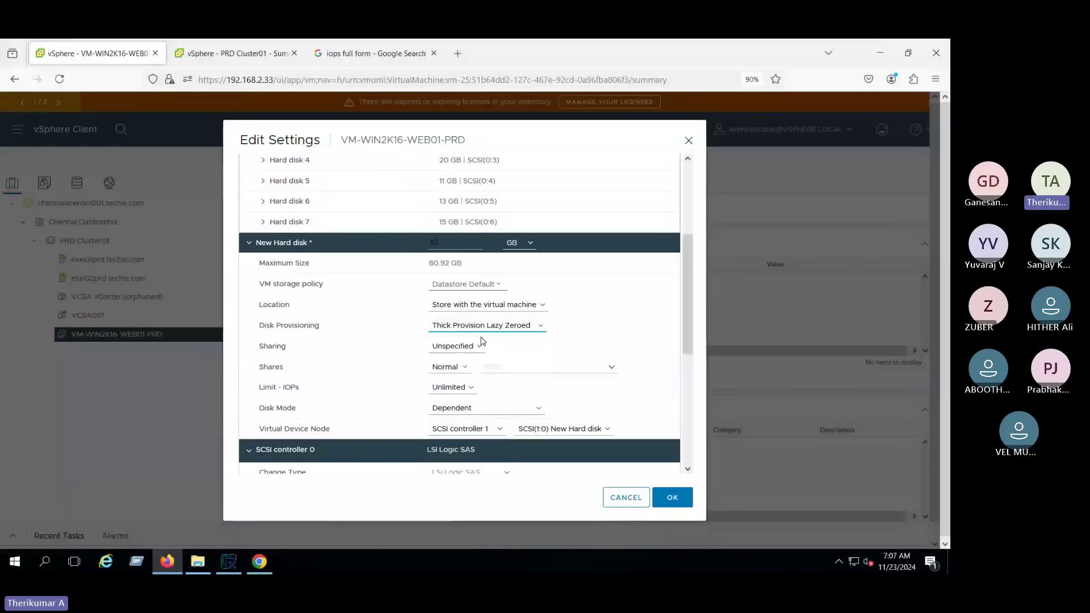
pyautogui.click(467, 431)
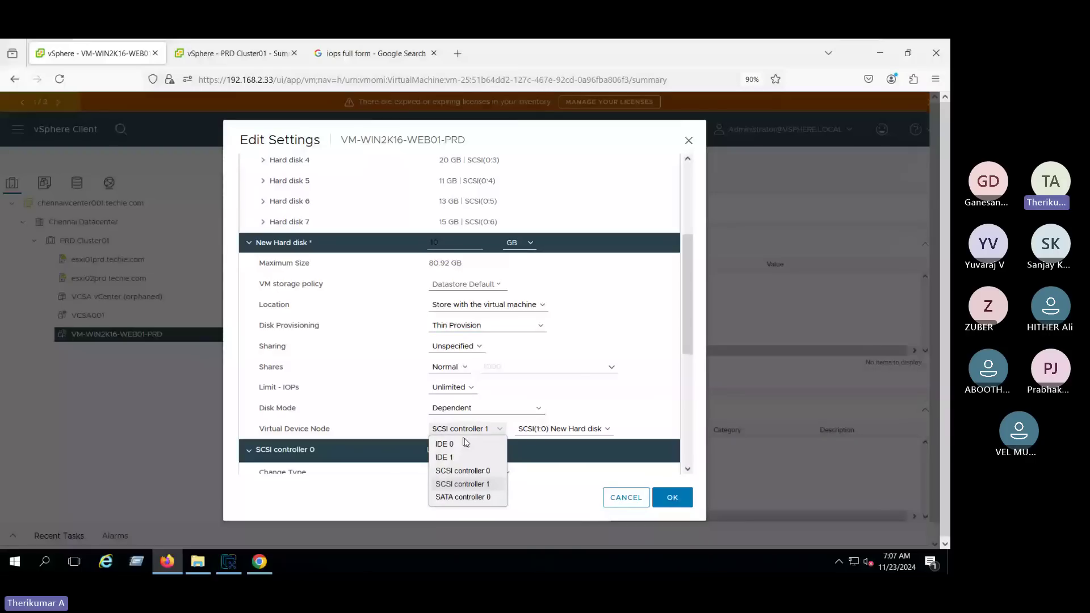
pyautogui.click(577, 430)
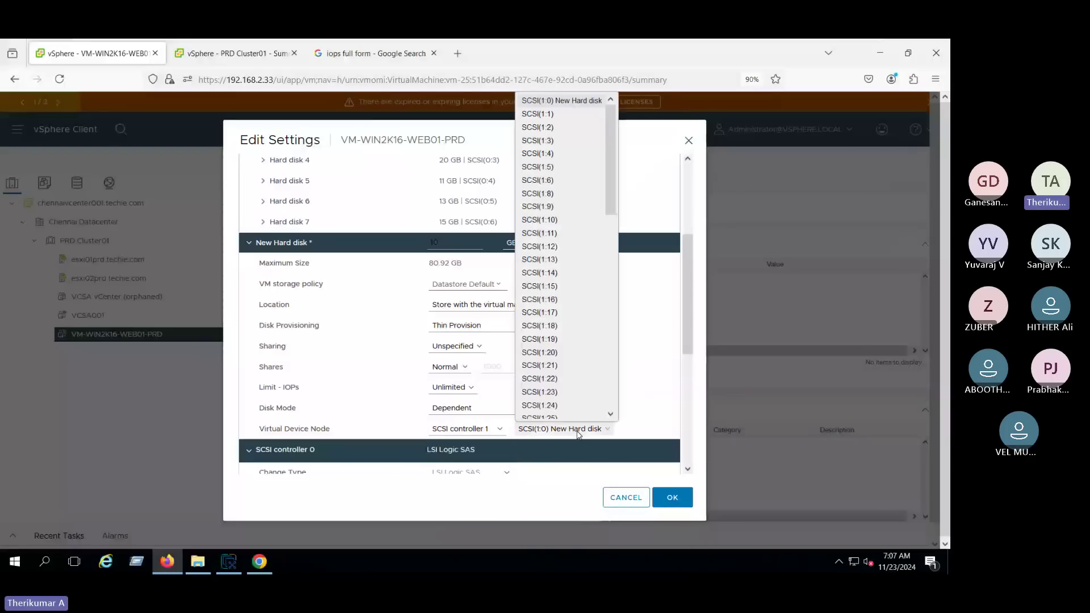
pyautogui.click(578, 432)
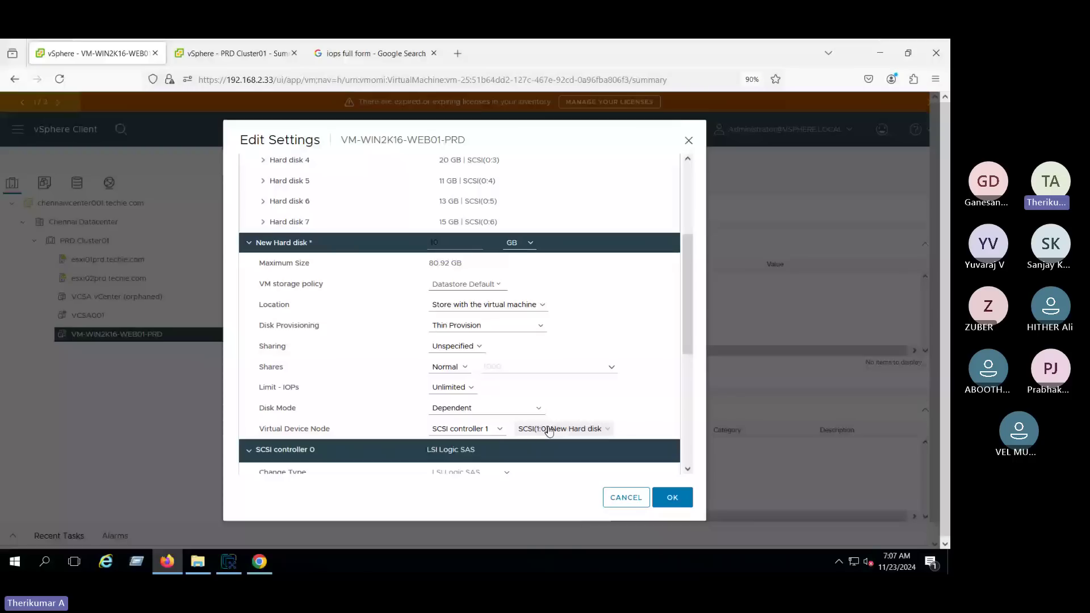
pyautogui.click(671, 497)
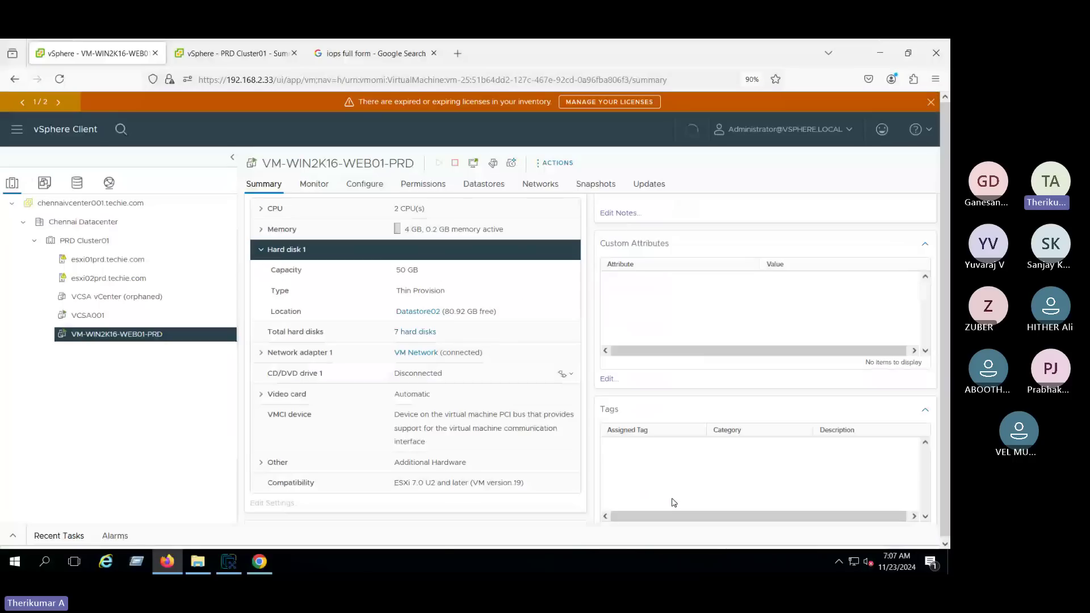
pyautogui.rightClick(173, 340)
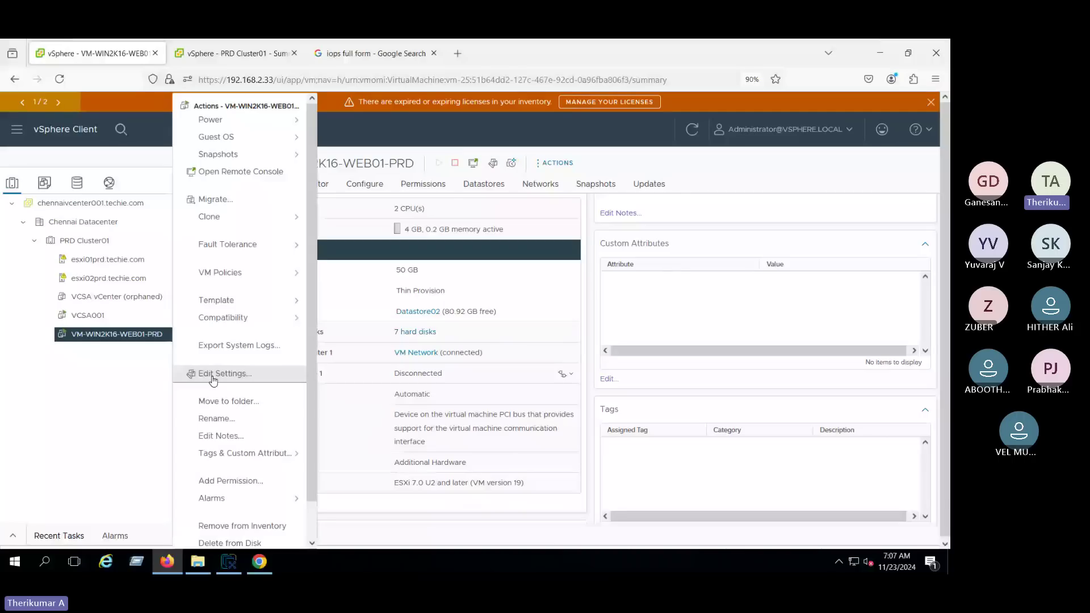
pyautogui.click(213, 377)
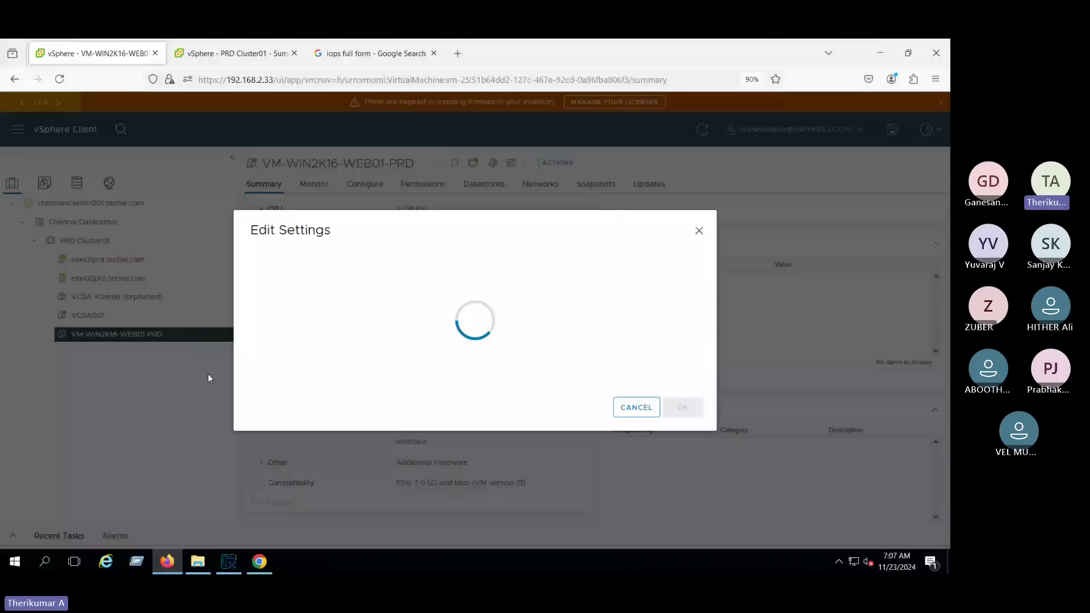
pyautogui.moveTo(729, 45)
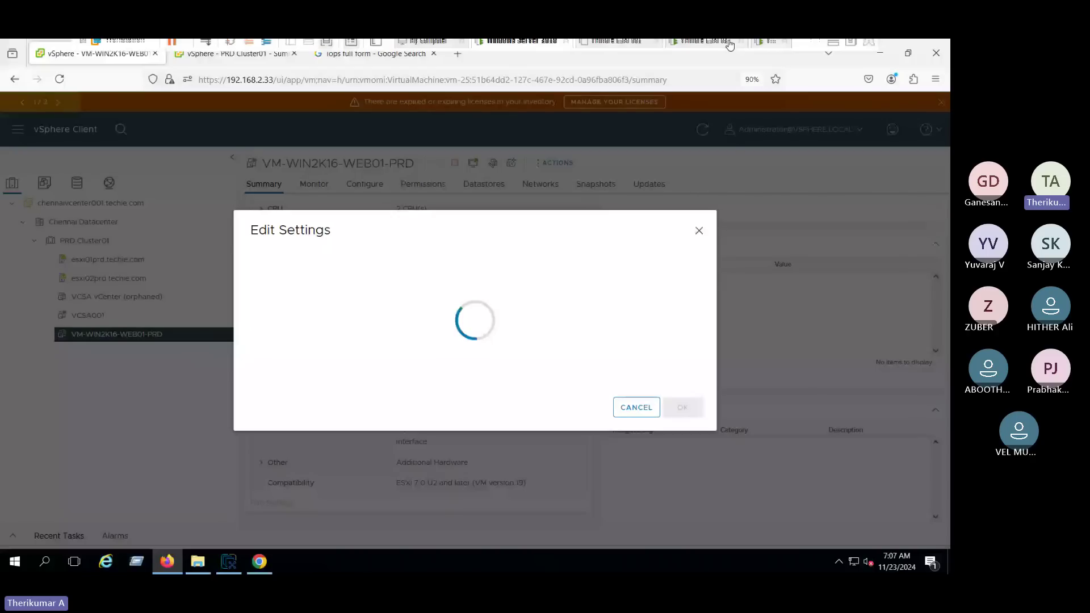
# Switch to Microsoft Teams, admit the participants waiting in the lobby, and return to the vSphere browser window
pyautogui.hotkey('alt', 'Tab')
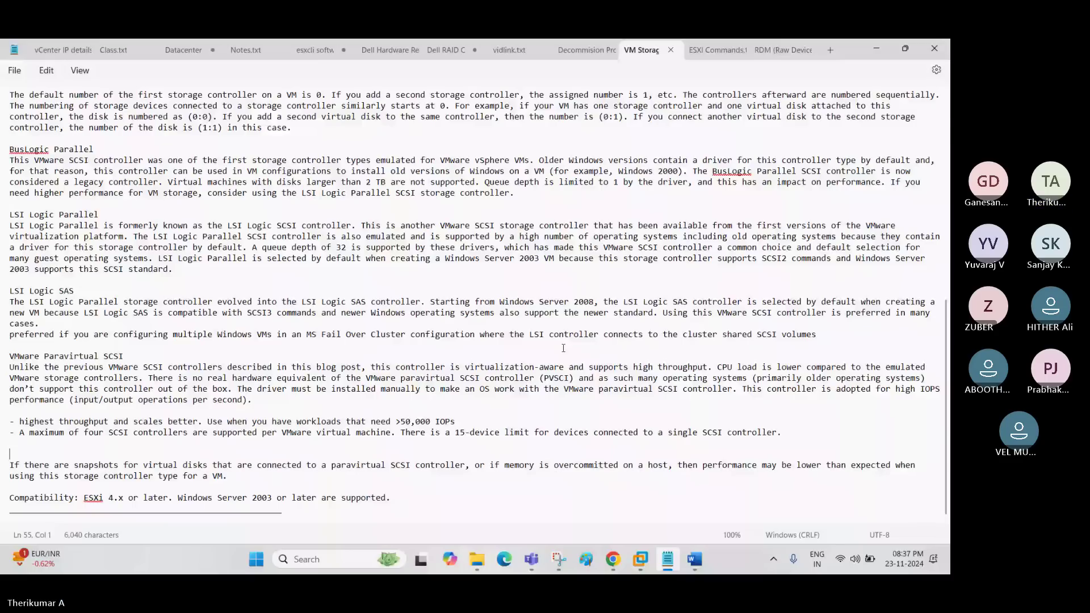
pyautogui.hotkey('alt', 'Tab')
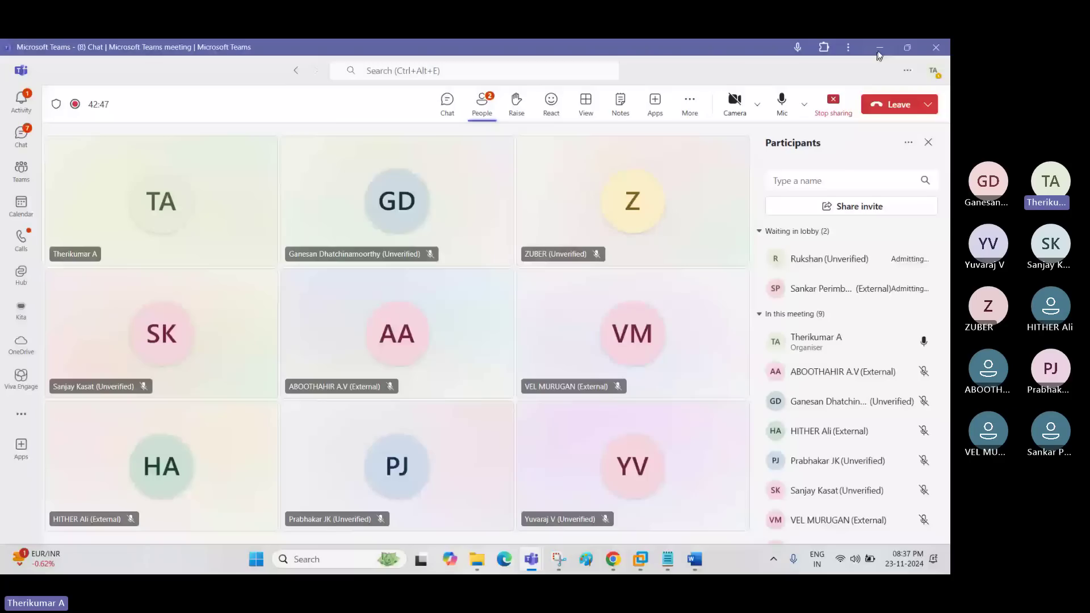
pyautogui.click(878, 49)
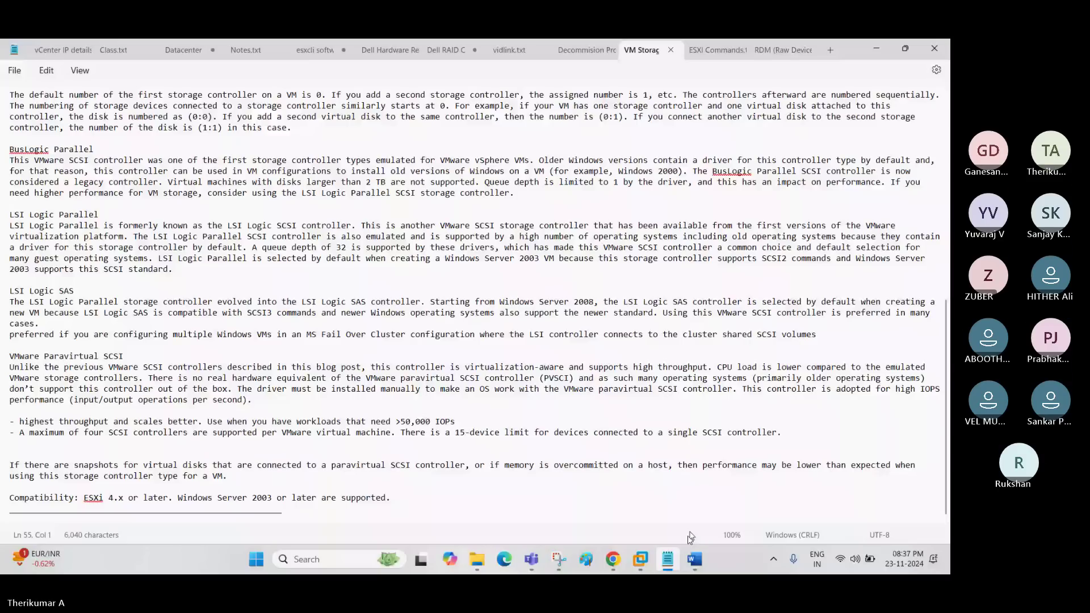
pyautogui.hotkey('alt', 'Tab')
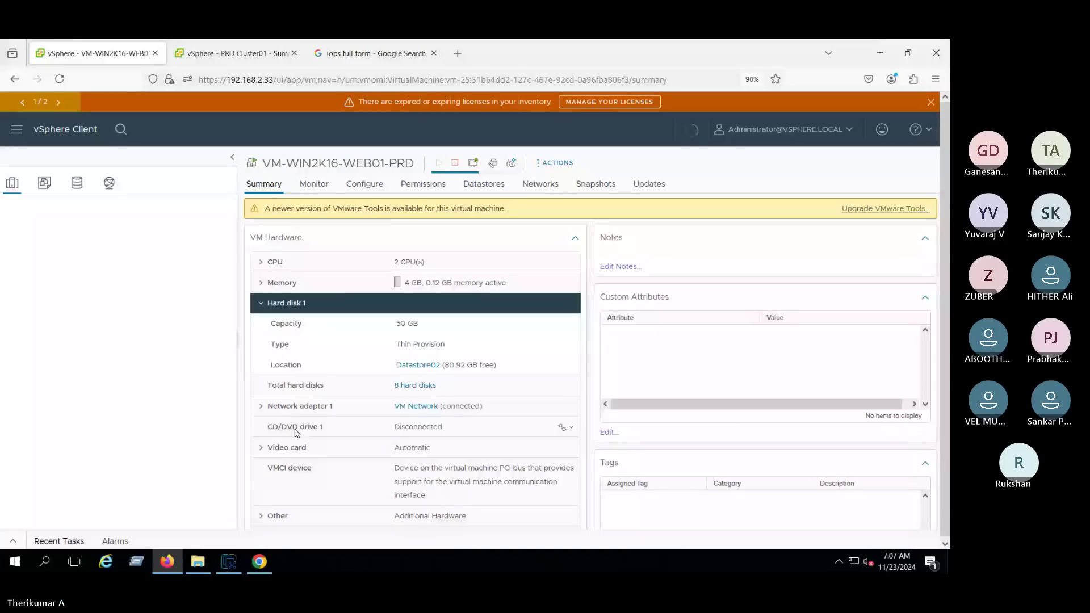
# Reopen the settings of VM-WIN2K16-WEB01-PRD and inspect the virtual device node of Hard disk 7
pyautogui.tripleClick(413, 345)
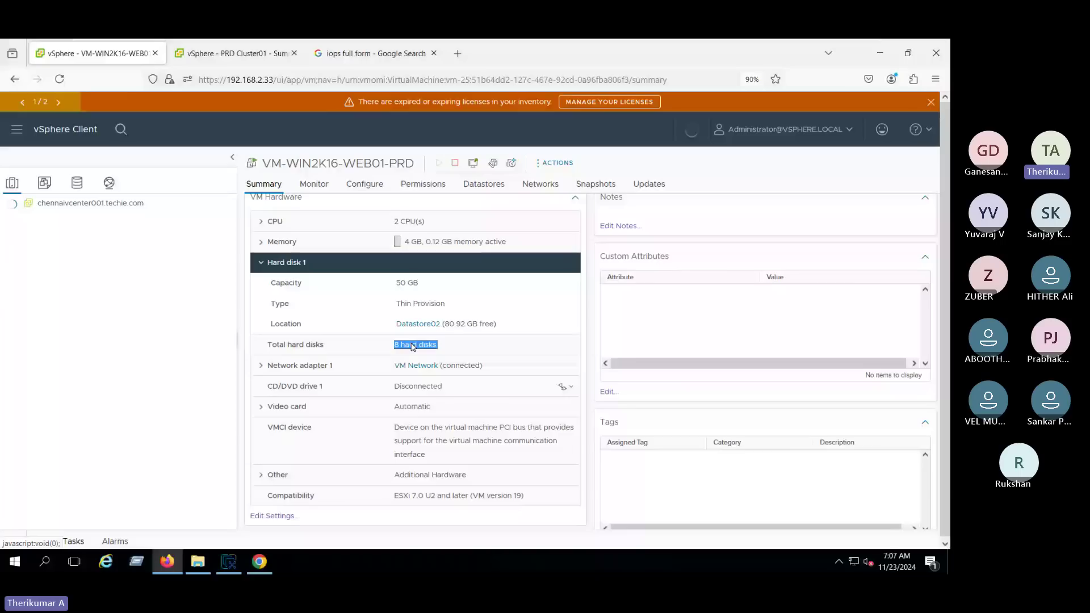
pyautogui.click(511, 163)
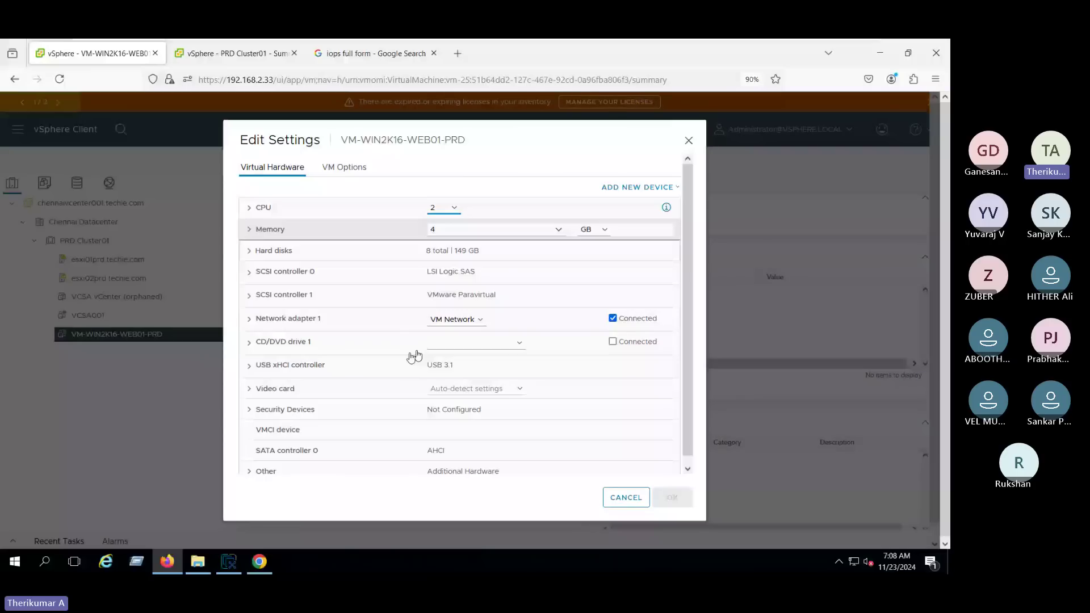
pyautogui.click(266, 251)
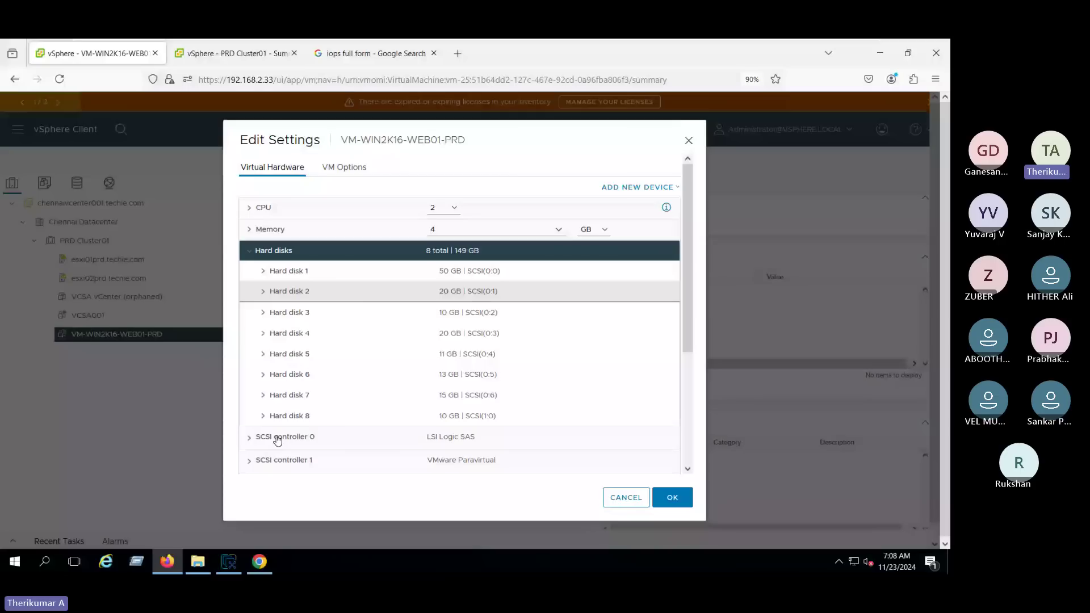
pyautogui.click(367, 395)
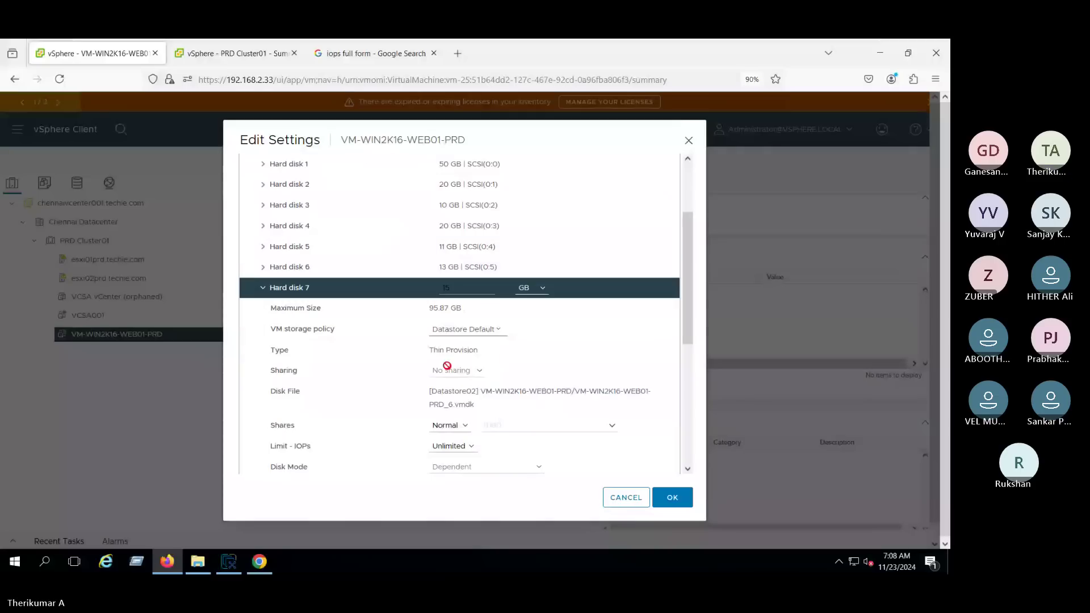
pyautogui.scroll(-2, 434, 381)
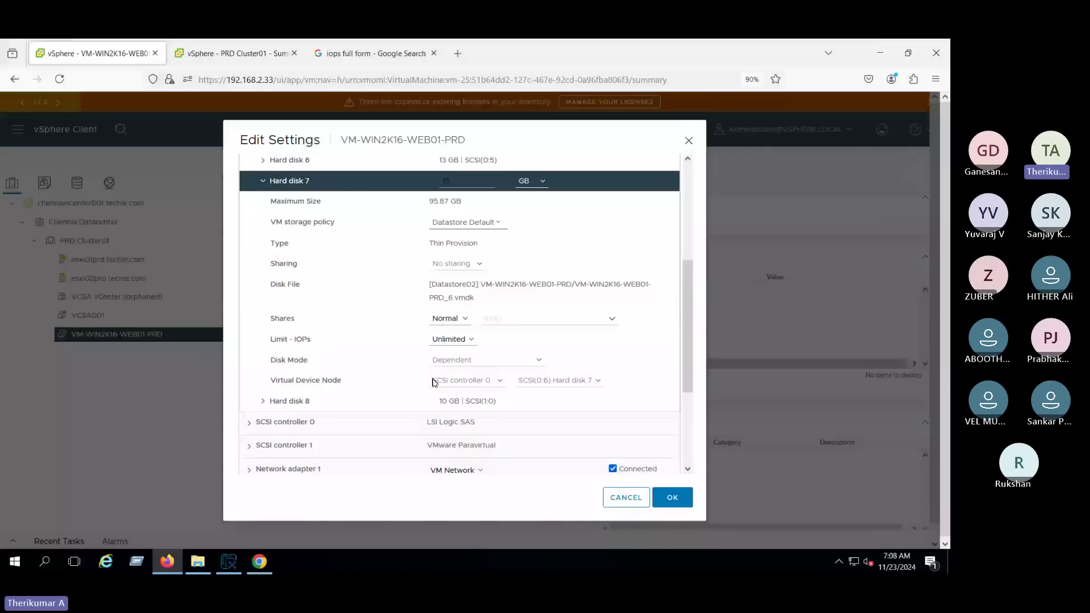
pyautogui.click(263, 181)
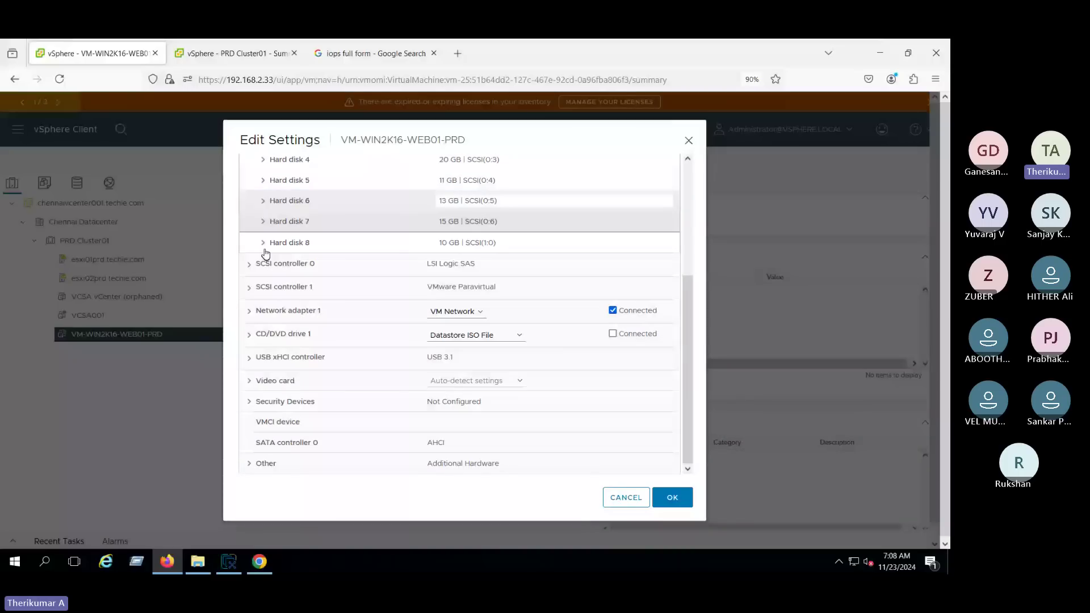
# Inspect the virtual device node of Hard disk 8 against the SCSI controller types and close the settings without saving
pyautogui.click(265, 249)
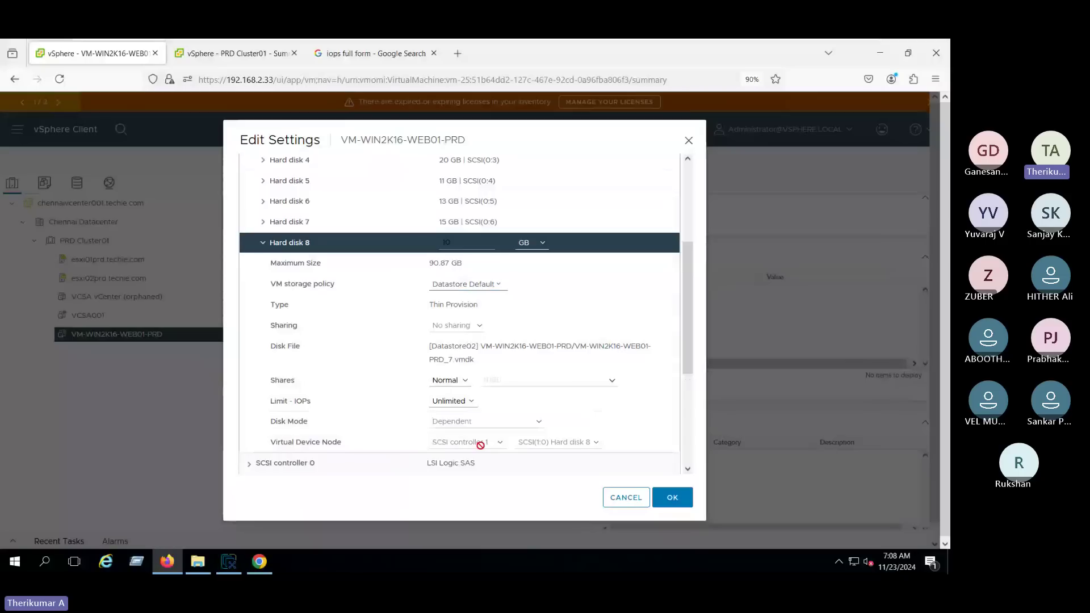
pyautogui.click(263, 243)
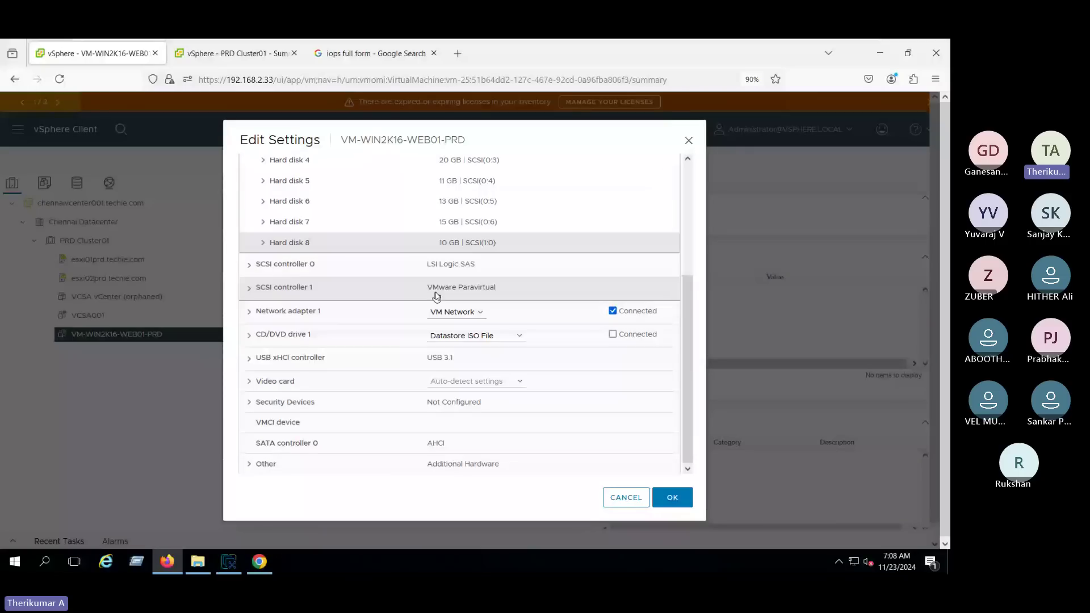
pyautogui.scroll(3, 437, 296)
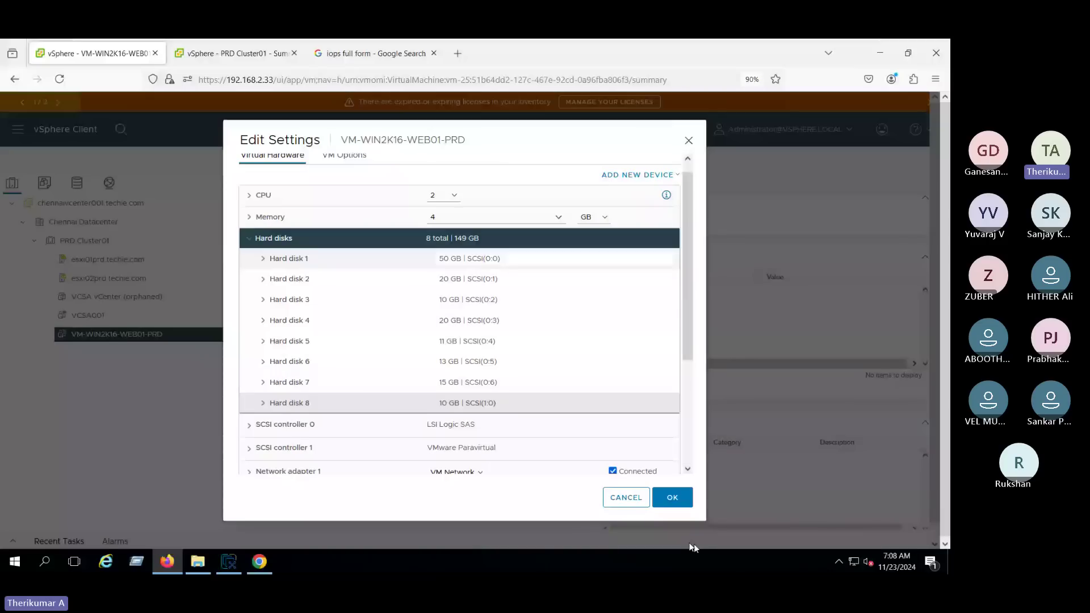
pyautogui.press('Escape')
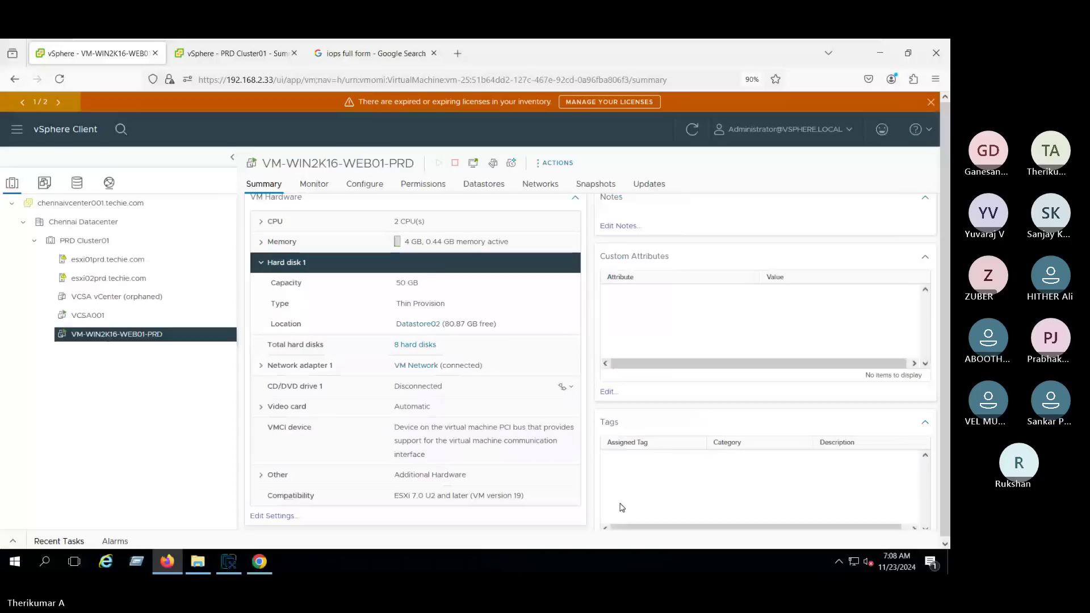
# Shut down the guest OS of VM-WIN2K16-WEB01-PRD and check the shutdown in its web console
pyautogui.rightClick(187, 336)
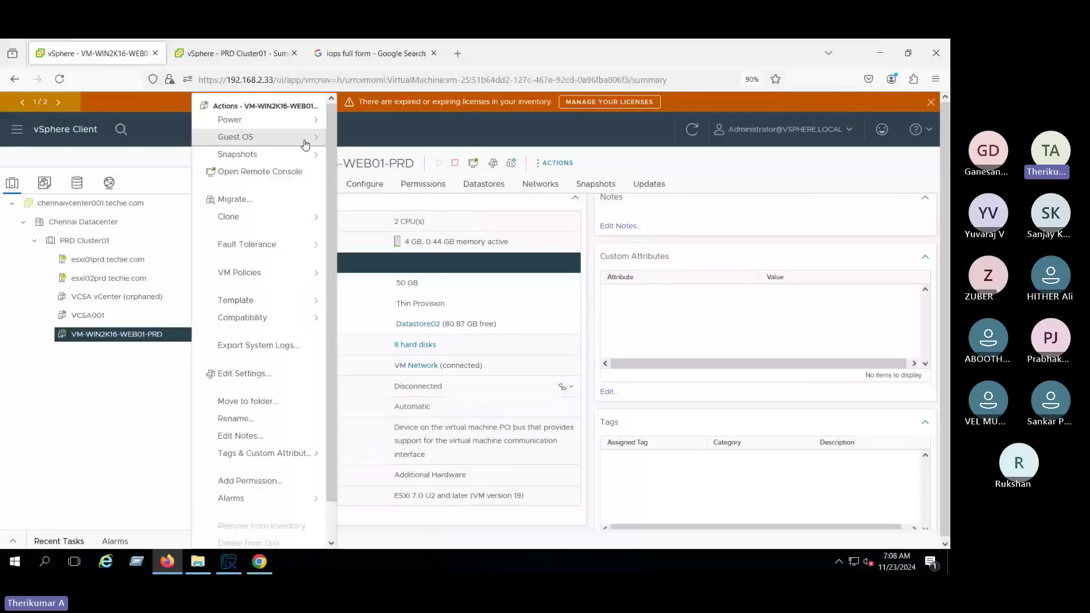
pyautogui.click(306, 120)
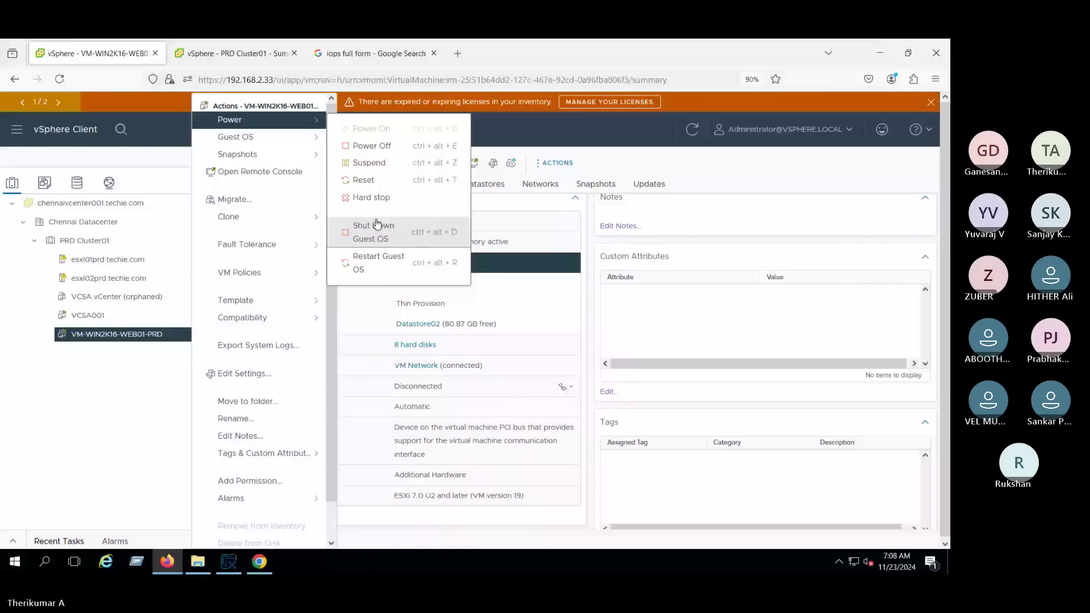
pyautogui.click(343, 299)
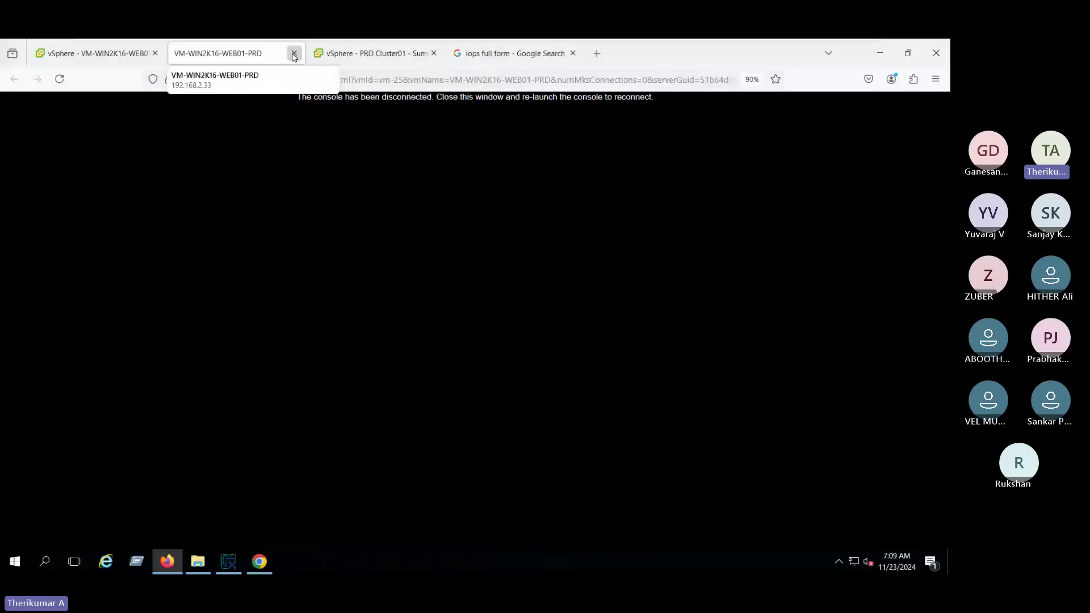
pyautogui.click(293, 54)
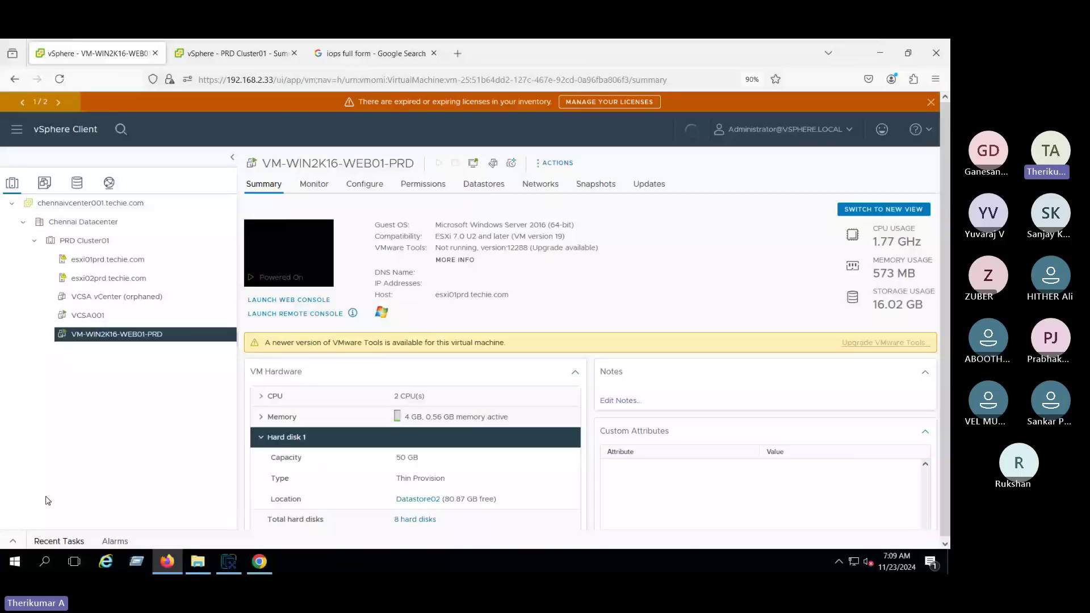
# Review the new SCSI controller's type in the New Virtual Machine wizard for PRD Cluster01 and return to the Windows VM's summary
pyautogui.click(59, 541)
pyautogui.moveTo(8, 464); pyautogui.dragTo(94, 472)
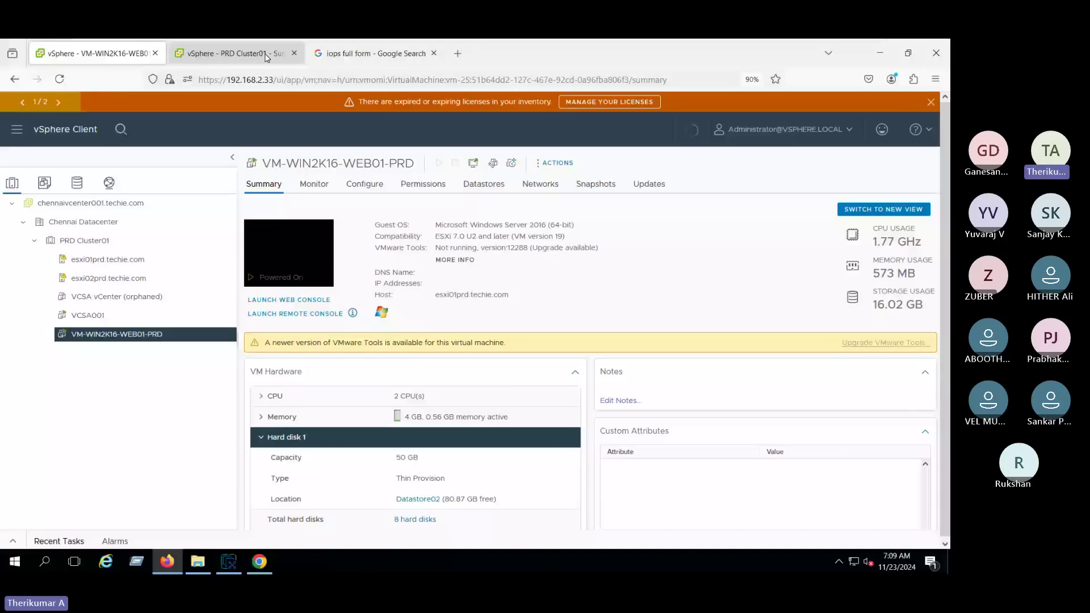
pyautogui.click(265, 55)
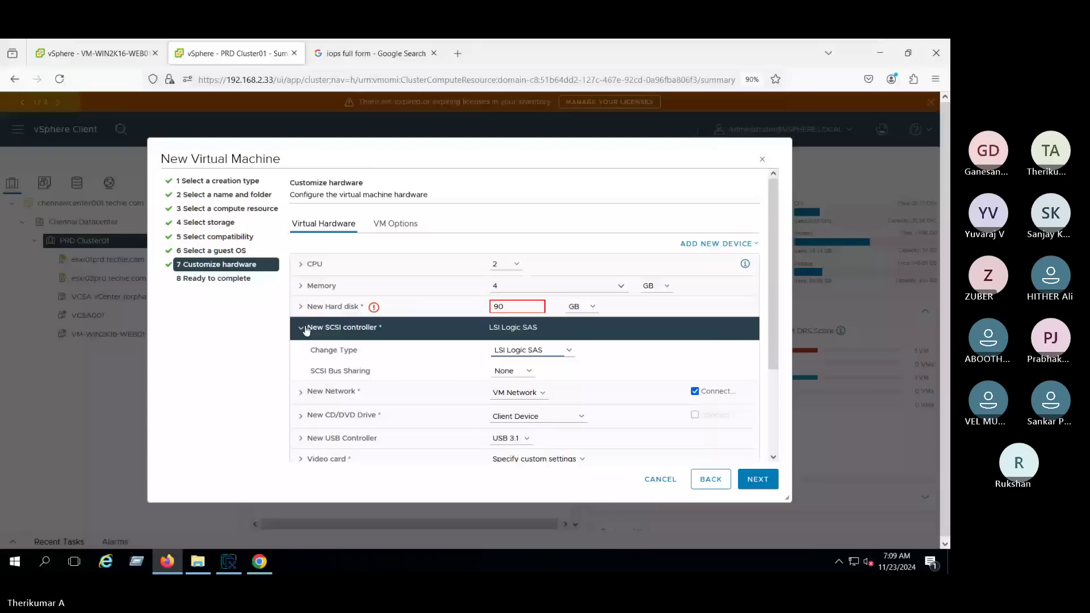
pyautogui.click(108, 53)
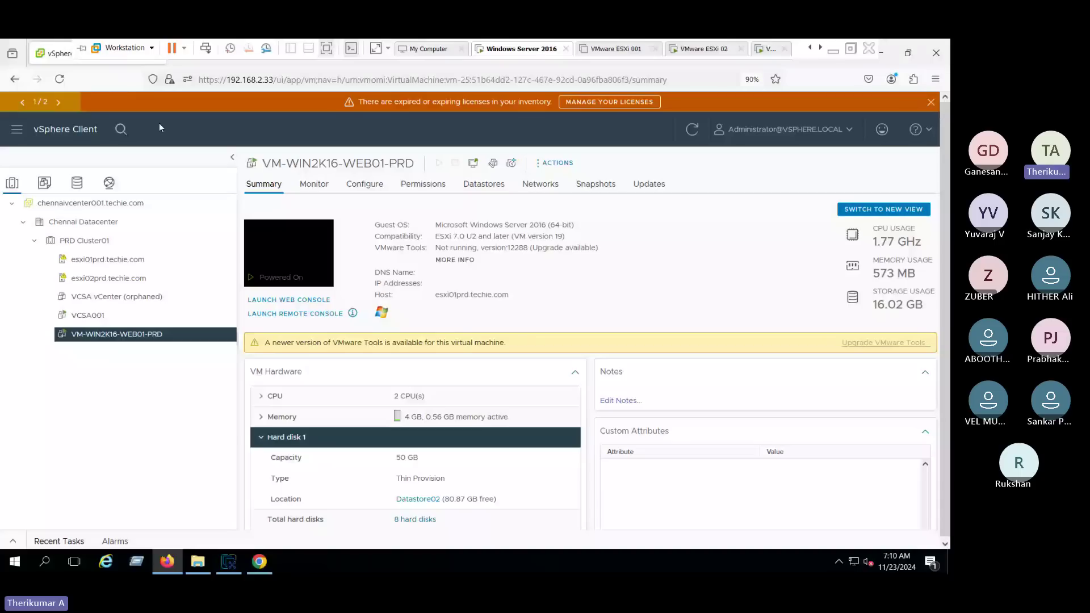
# Close the VM's web console, reassign Hard disk 1 of VM-WIN2K16-WEB01-PRD to SCSI controller 1 at node SCSI(1:1), and save the settings
pyautogui.hotkey('ctrl', 'Tab')
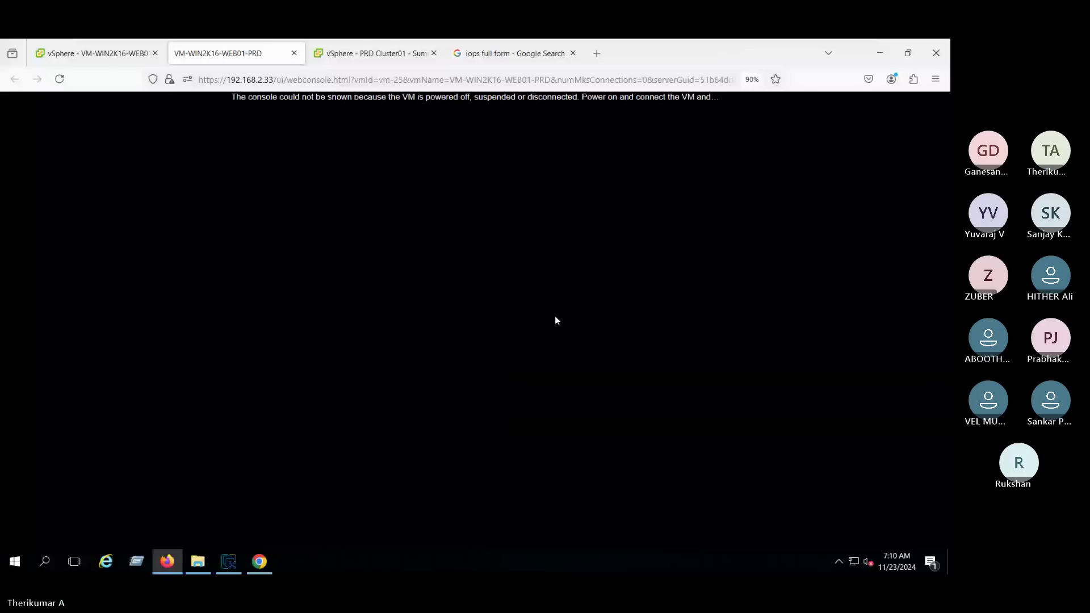
pyautogui.click(294, 54)
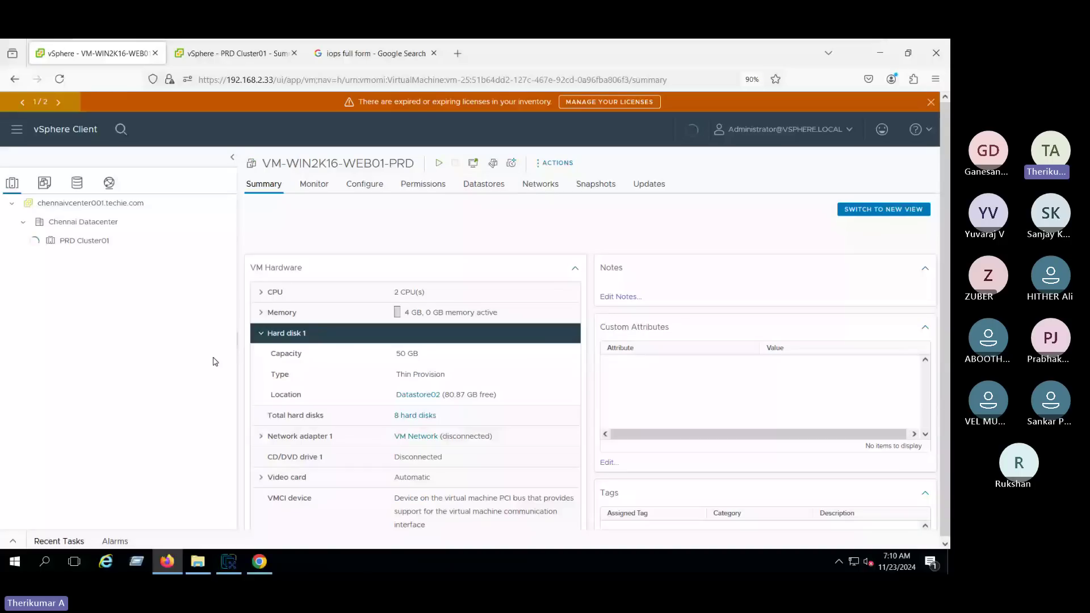
pyautogui.rightClick(167, 340)
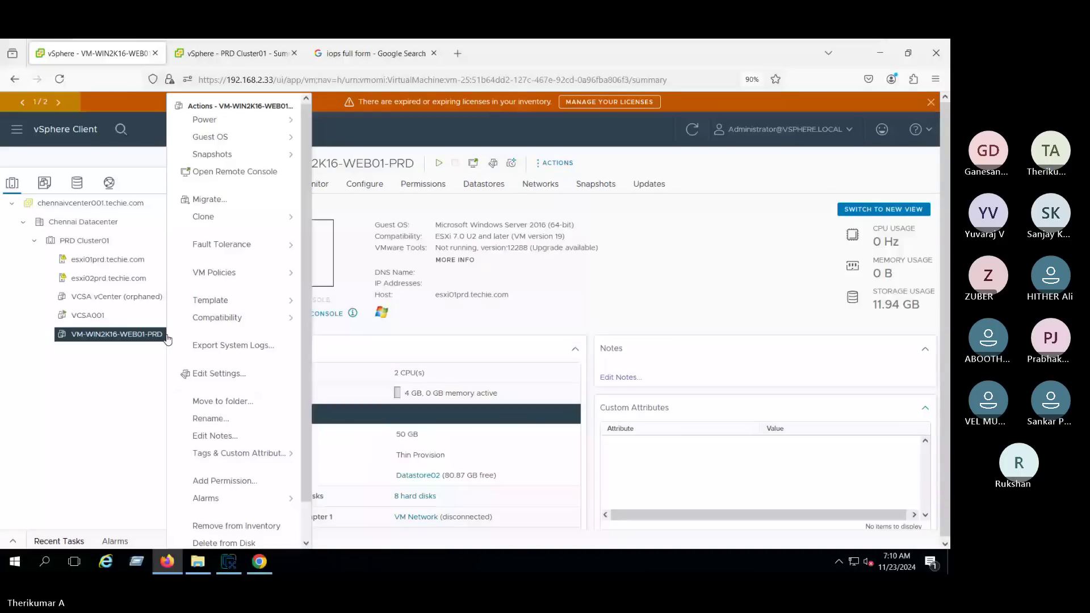
pyautogui.click(201, 374)
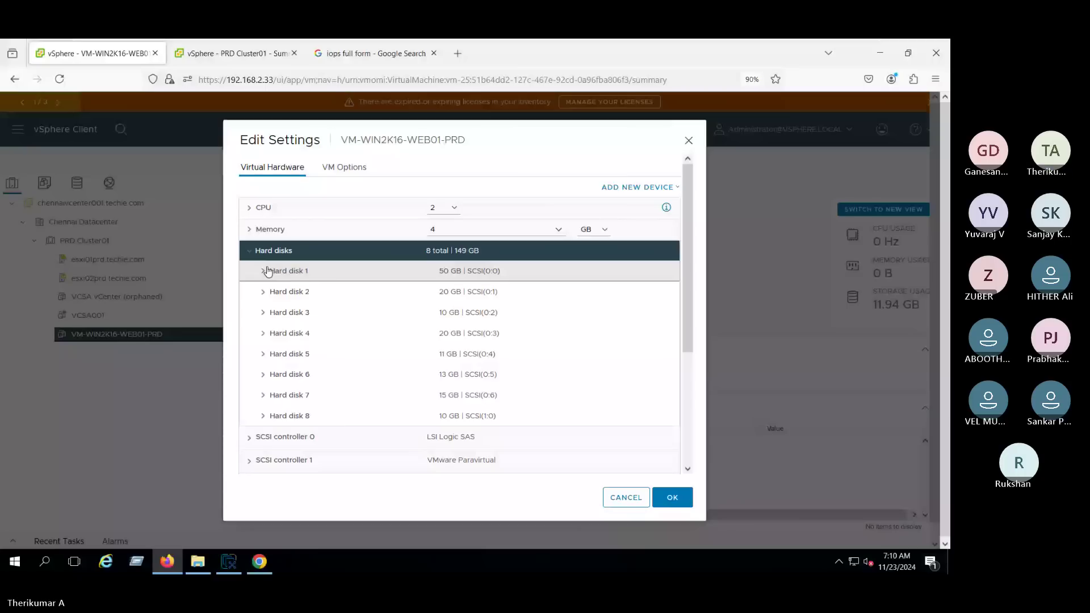
pyautogui.click(268, 271)
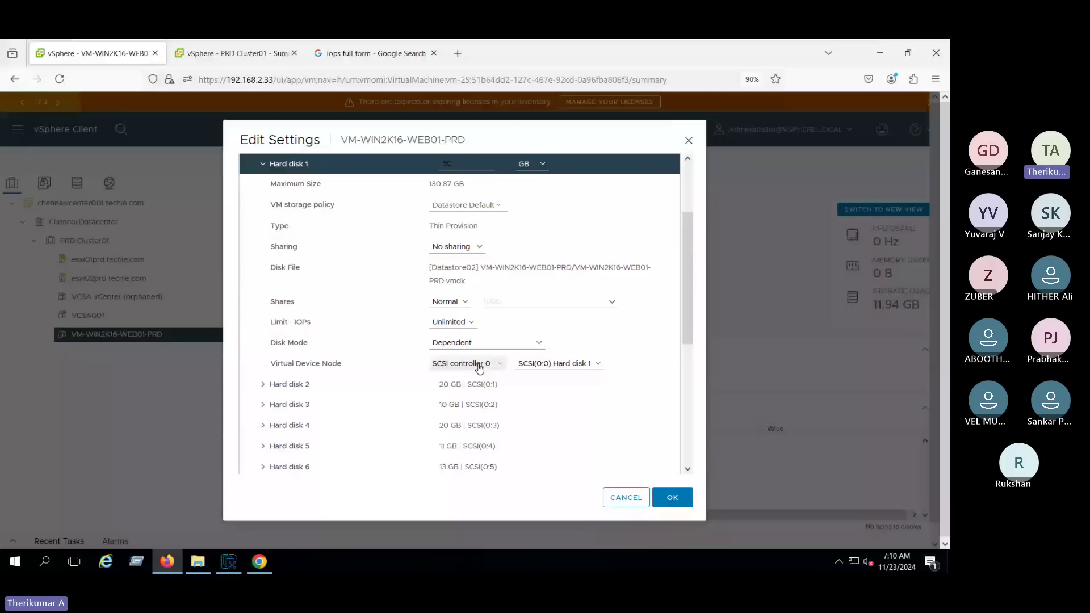
pyautogui.scroll(2, 627, 405)
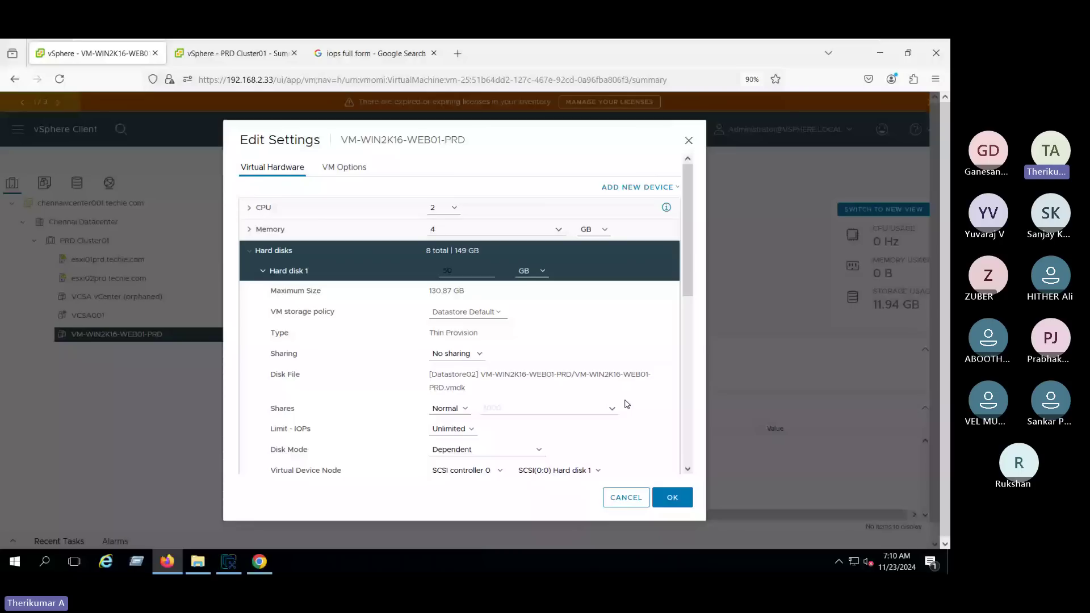
pyautogui.scroll(-2, 627, 405)
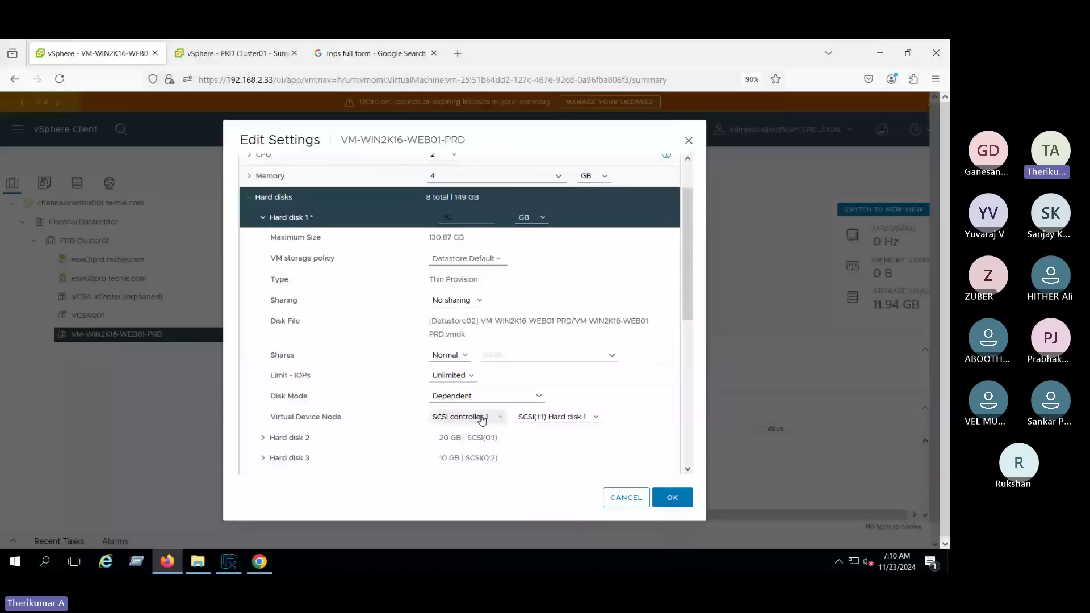
pyautogui.click(672, 497)
# Reopen the settings of VM-WIN2K16-WEB01-PRD, inspect the virtual device node of the 50 GB hard disk, and close them without saving
pyautogui.rightClick(176, 334)
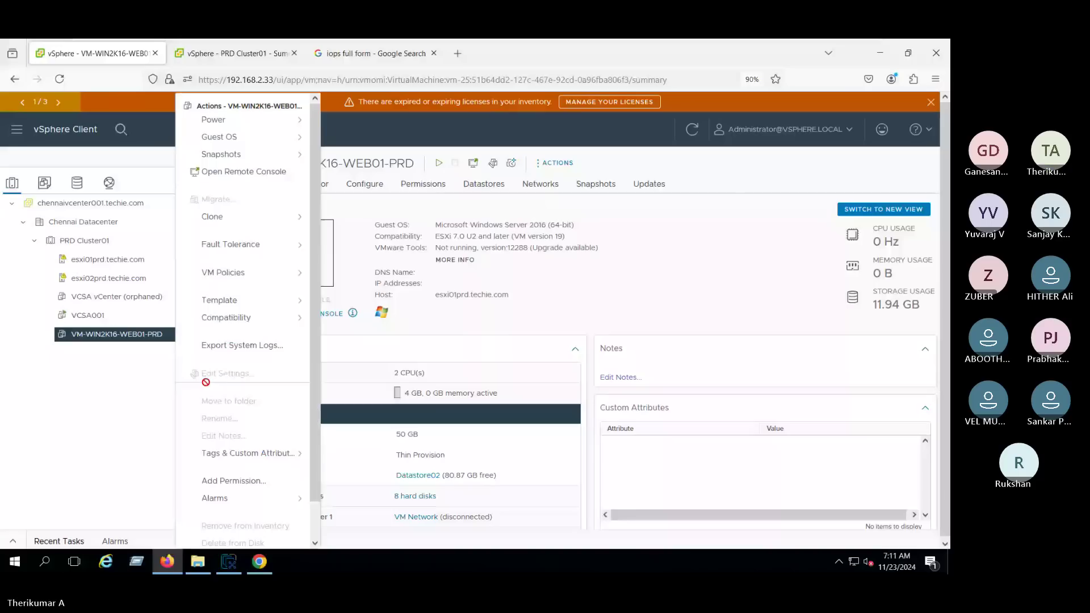
pyautogui.click(168, 451)
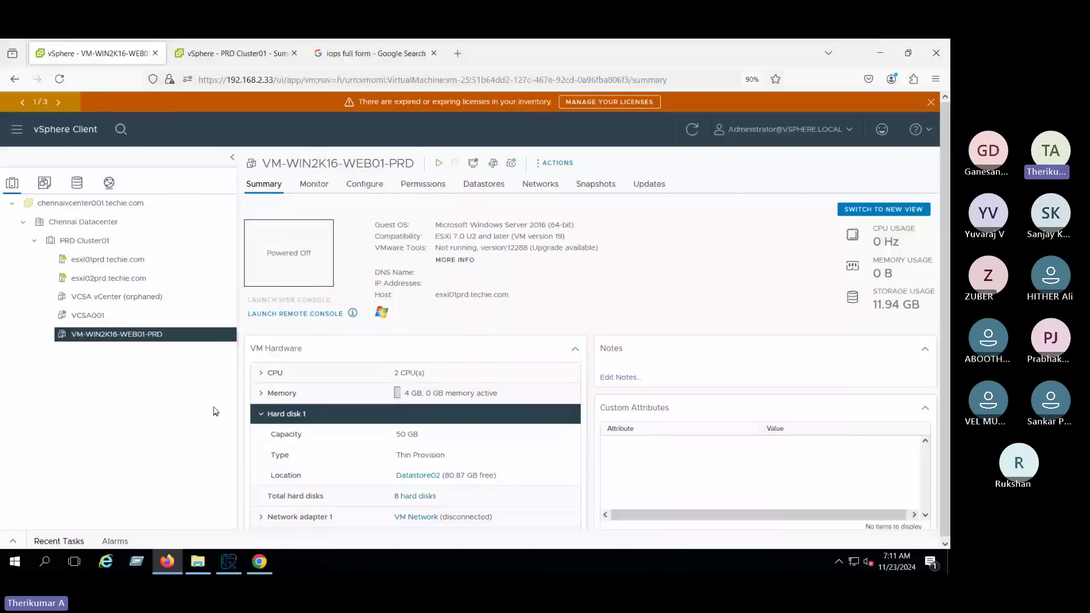
pyautogui.rightClick(170, 333)
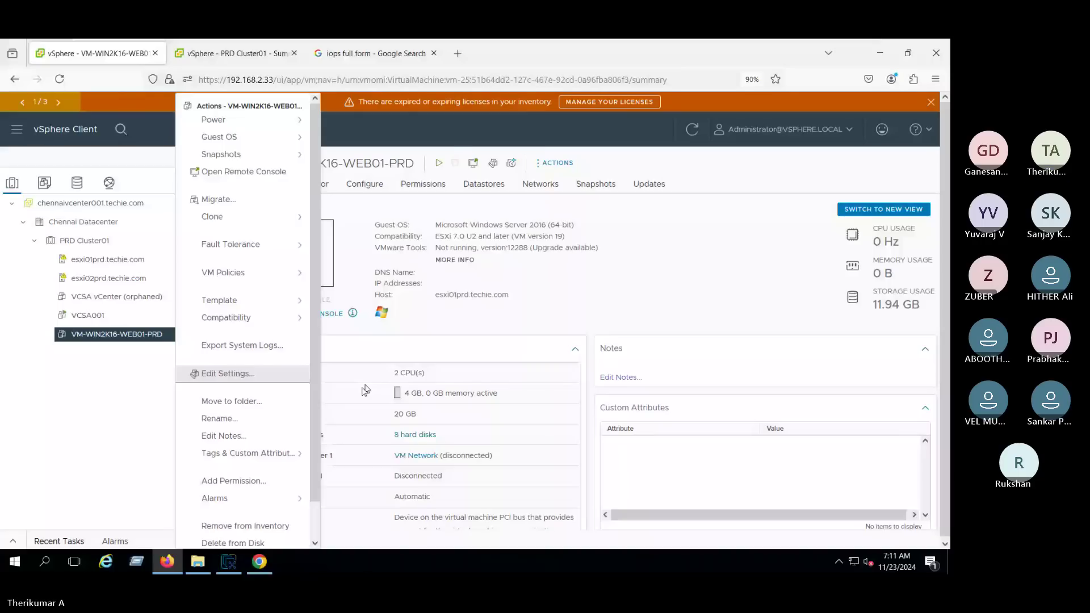
pyautogui.click(227, 372)
pyautogui.click(248, 251)
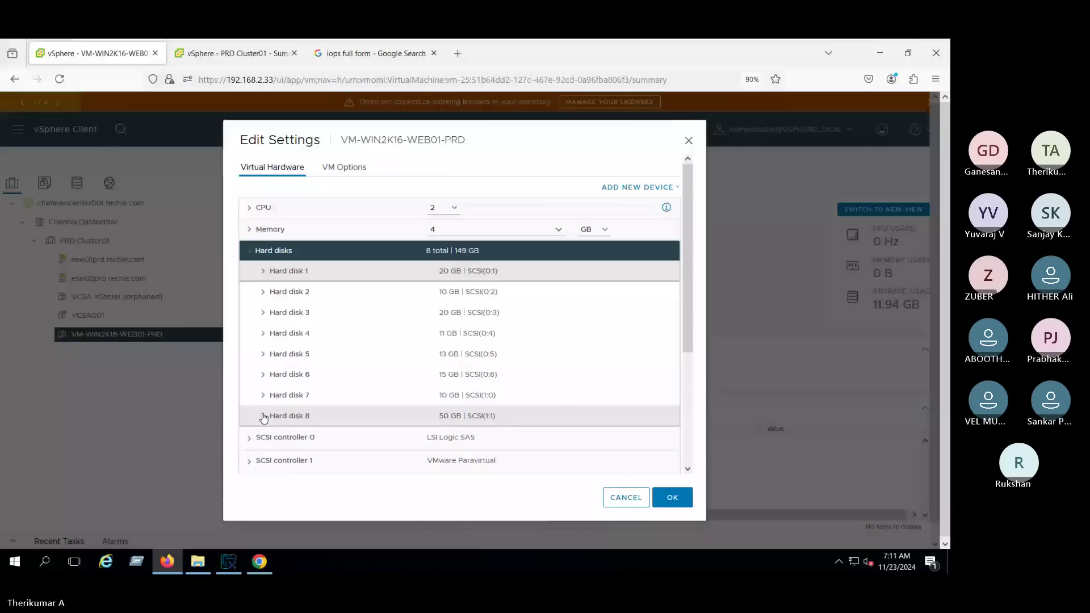
pyautogui.click(264, 416)
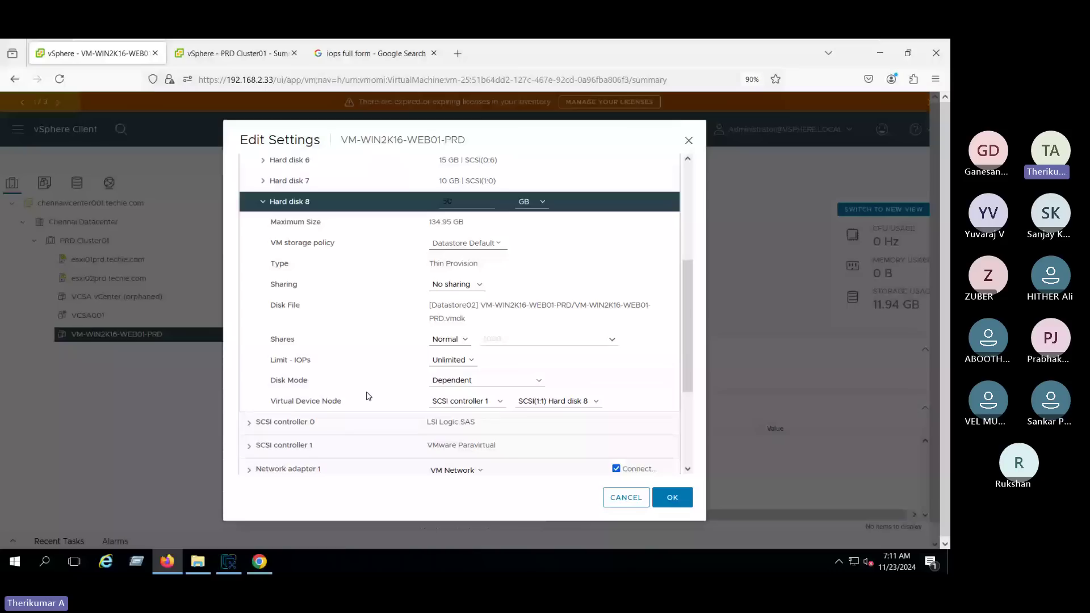
pyautogui.scroll(5, 491, 343)
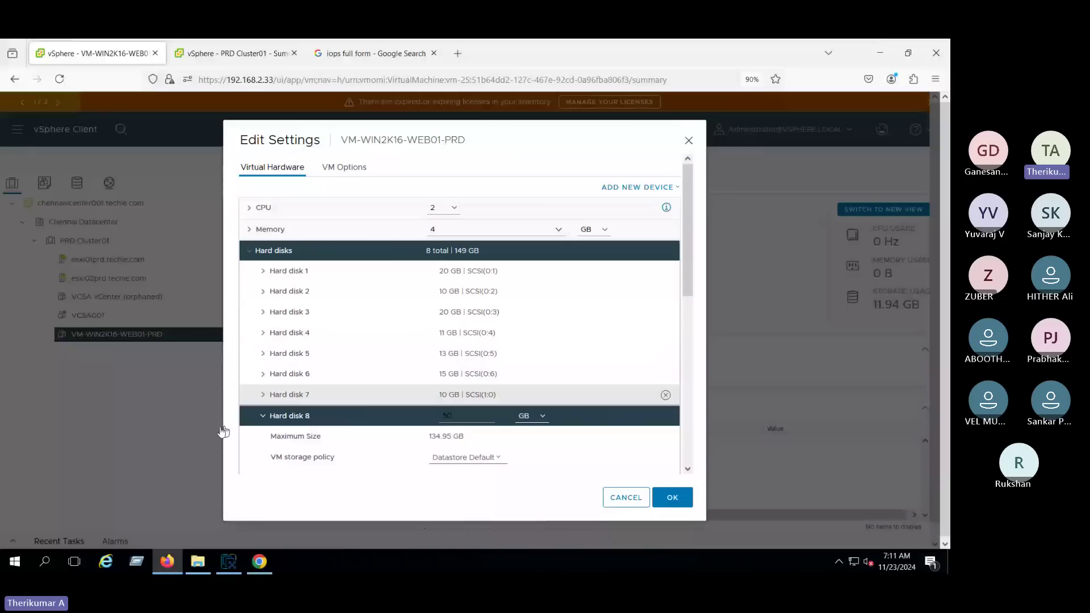
pyautogui.click(263, 415)
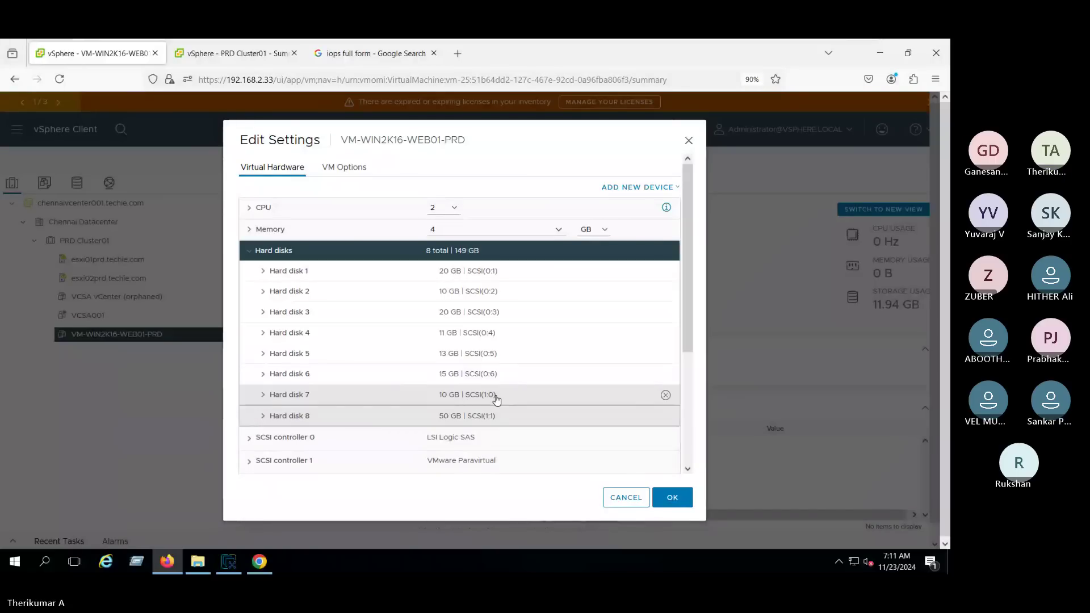
pyautogui.click(613, 503)
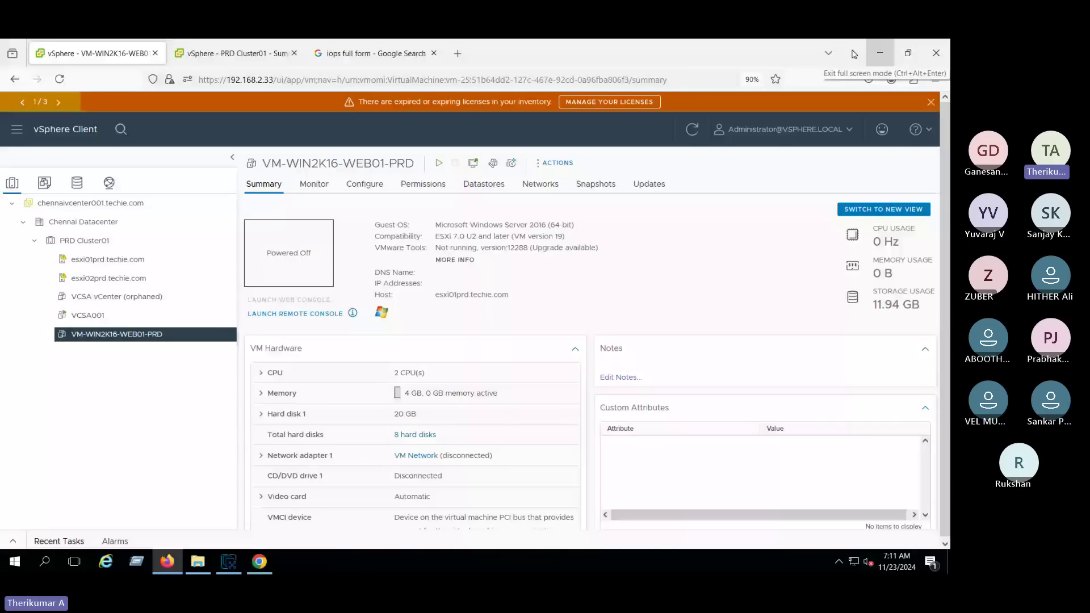
# Leave the full-screen view and return to the Windows Server 2016 machine in a windowed VMware Workstation
pyautogui.click(878, 54)
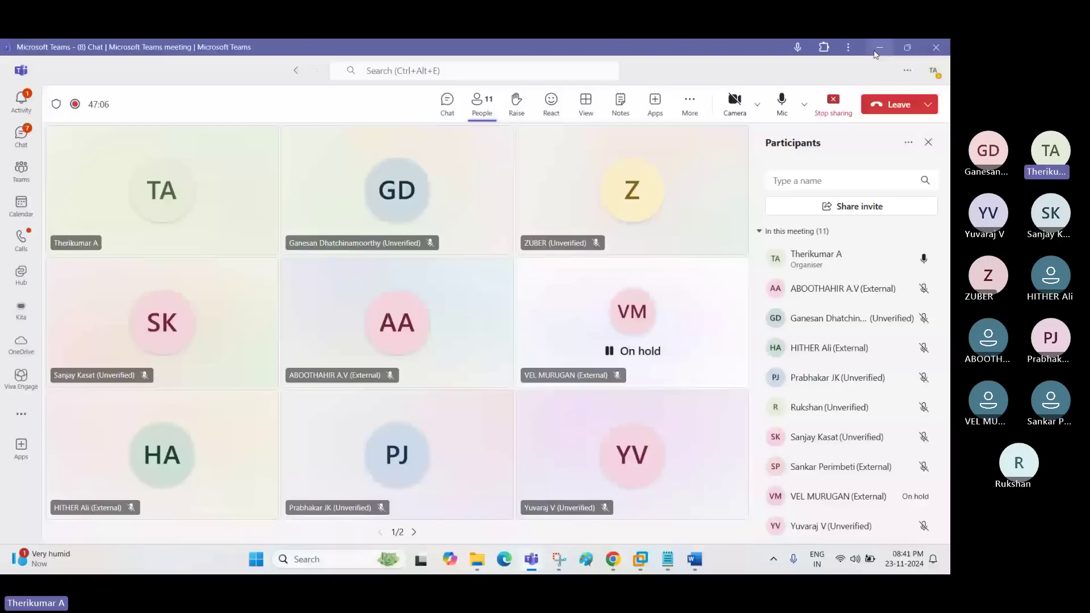
pyautogui.click(877, 49)
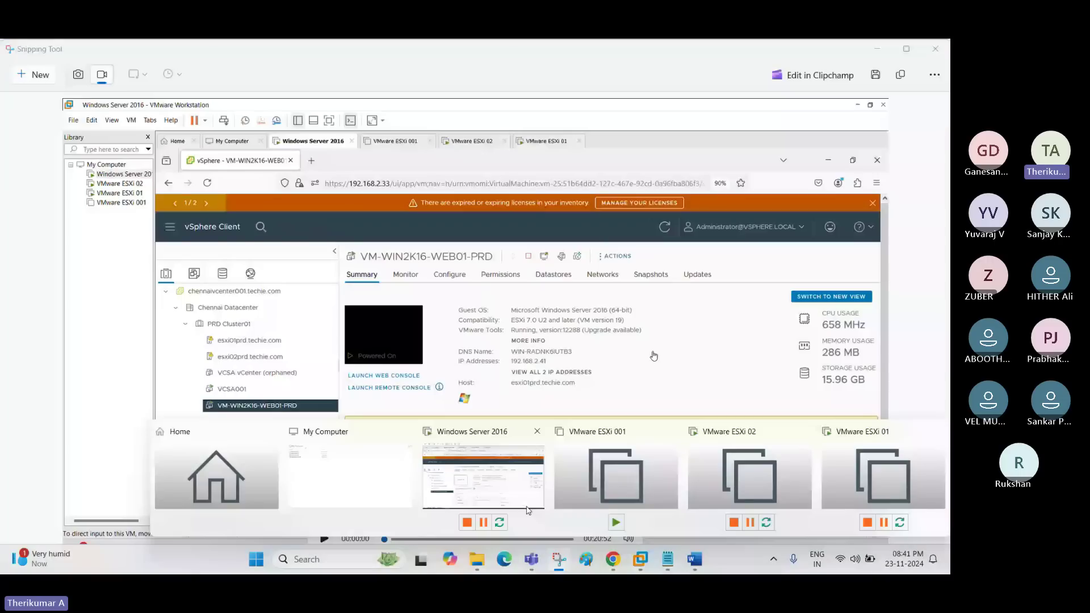
pyautogui.click(527, 510)
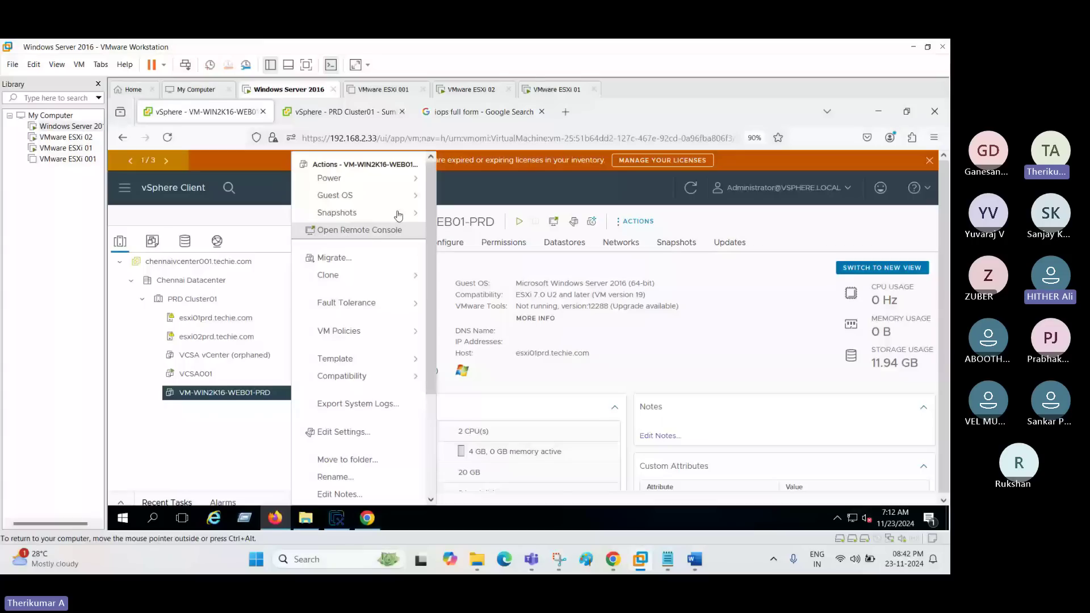
# Review the template options among the actions of VM-WIN2K16-WEB01-PRD and dismiss them
pyautogui.moveTo(340, 356)
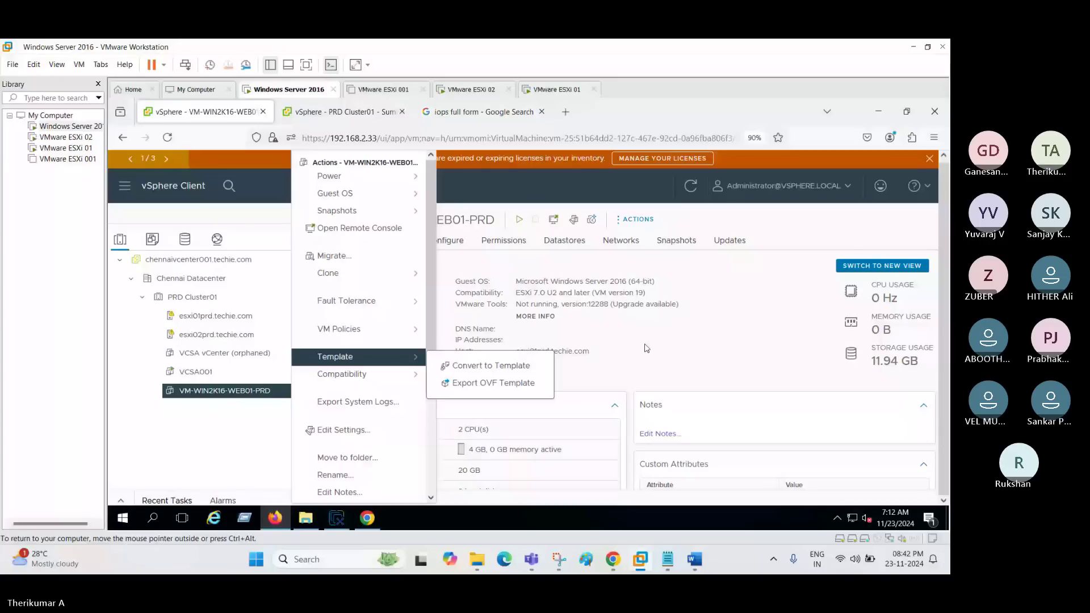
pyautogui.press('Escape')
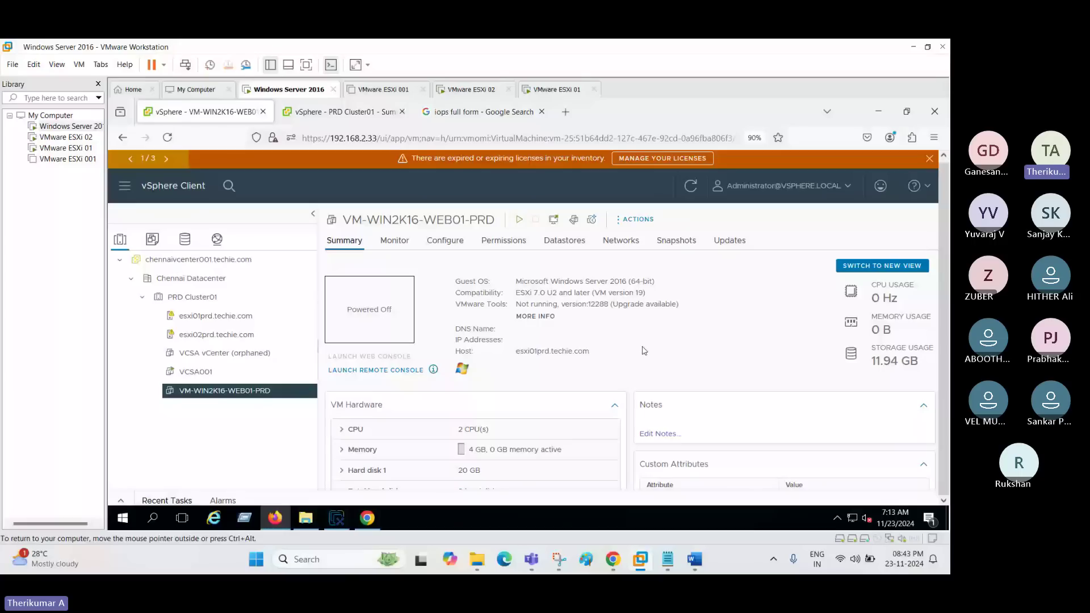
pyautogui.rightClick(296, 391)
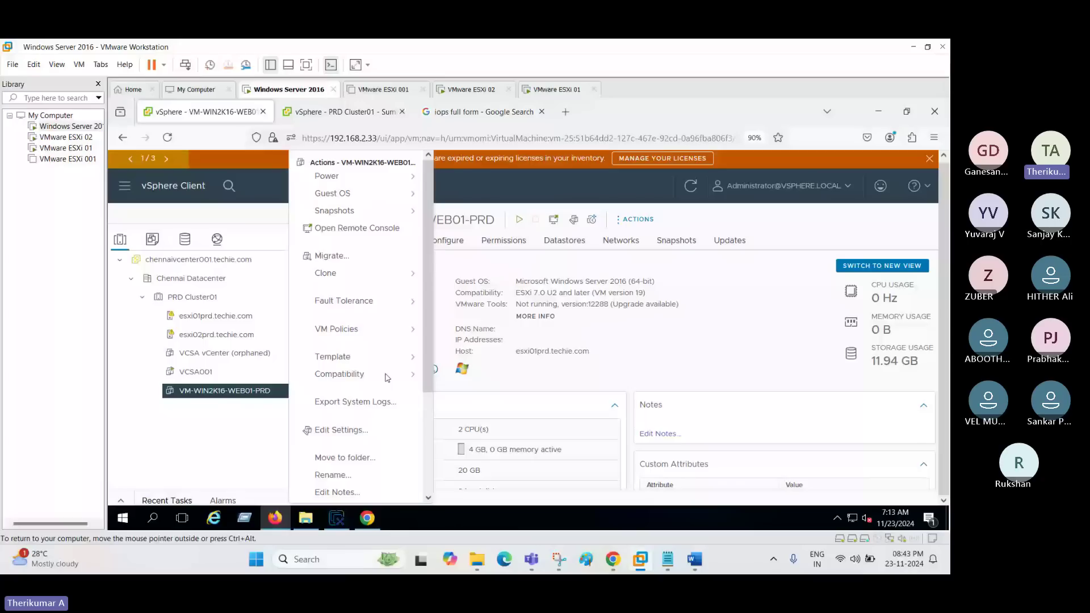
pyautogui.click(565, 317)
# Switch to the Microsoft Teams meeting and request stopping the recording and transcription
pyautogui.moveTo(531, 559)
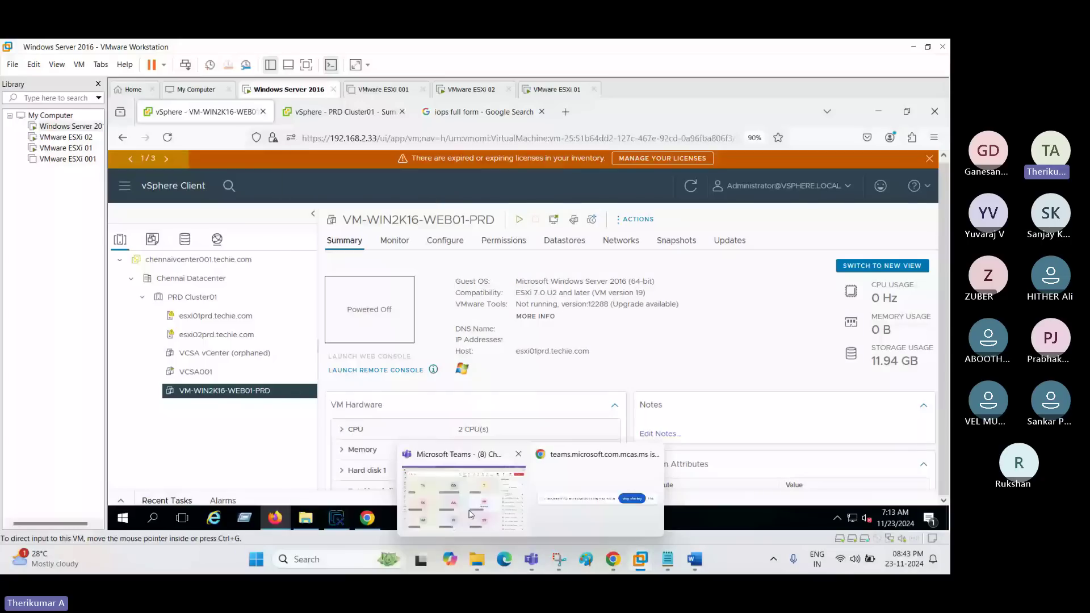
pyautogui.click(468, 514)
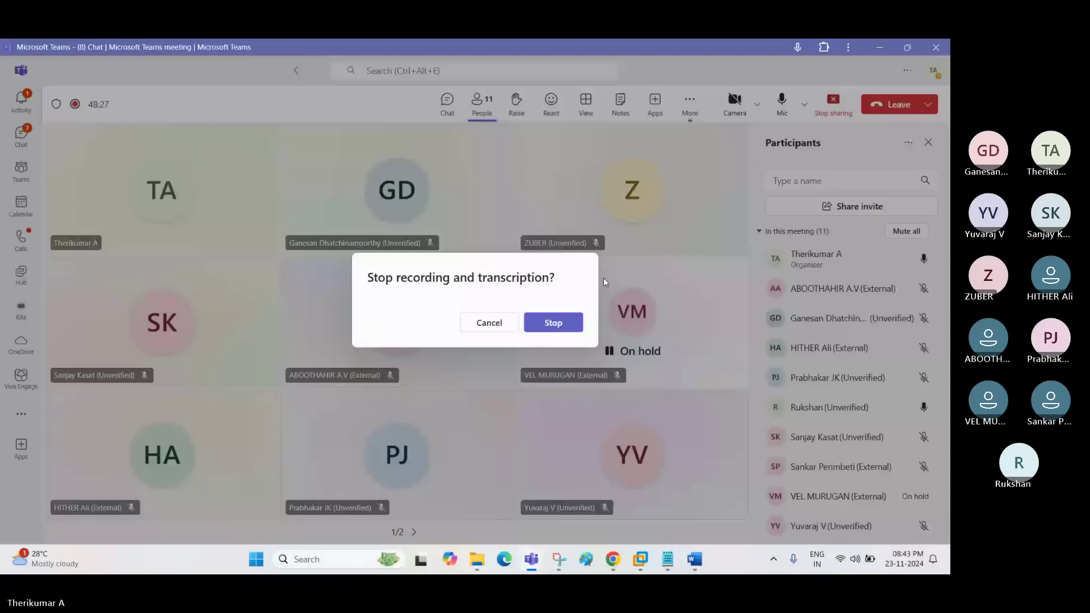